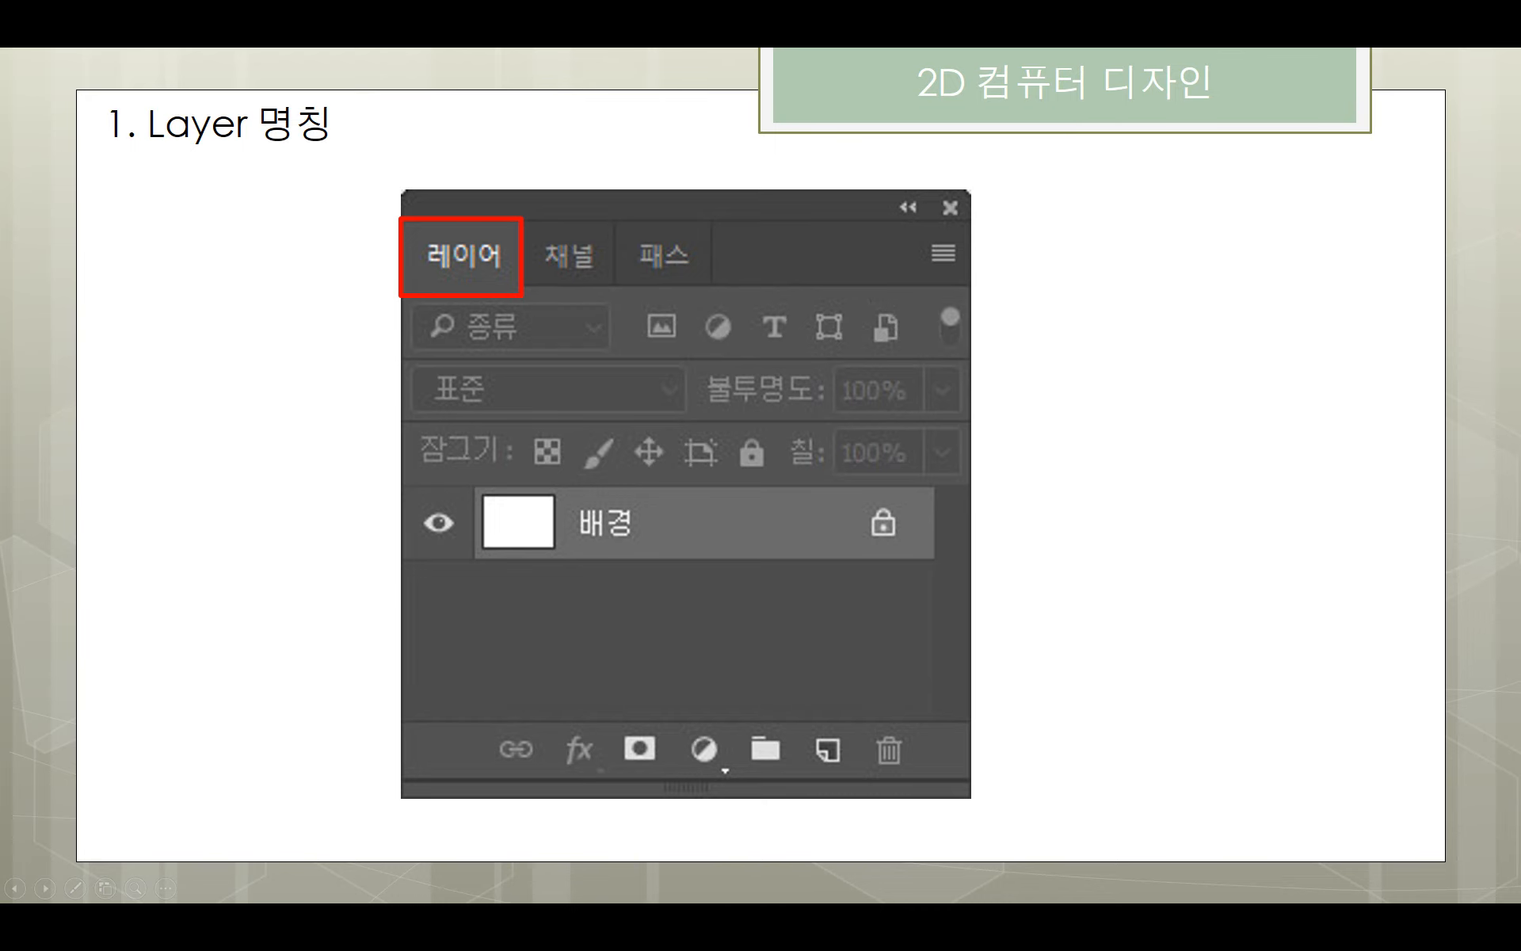
# Step: Switch to Photoshop, select the Pen tool, and add a new empty layer above the hand photo's background
pyautogui.hotkey('alt', 'Tab')
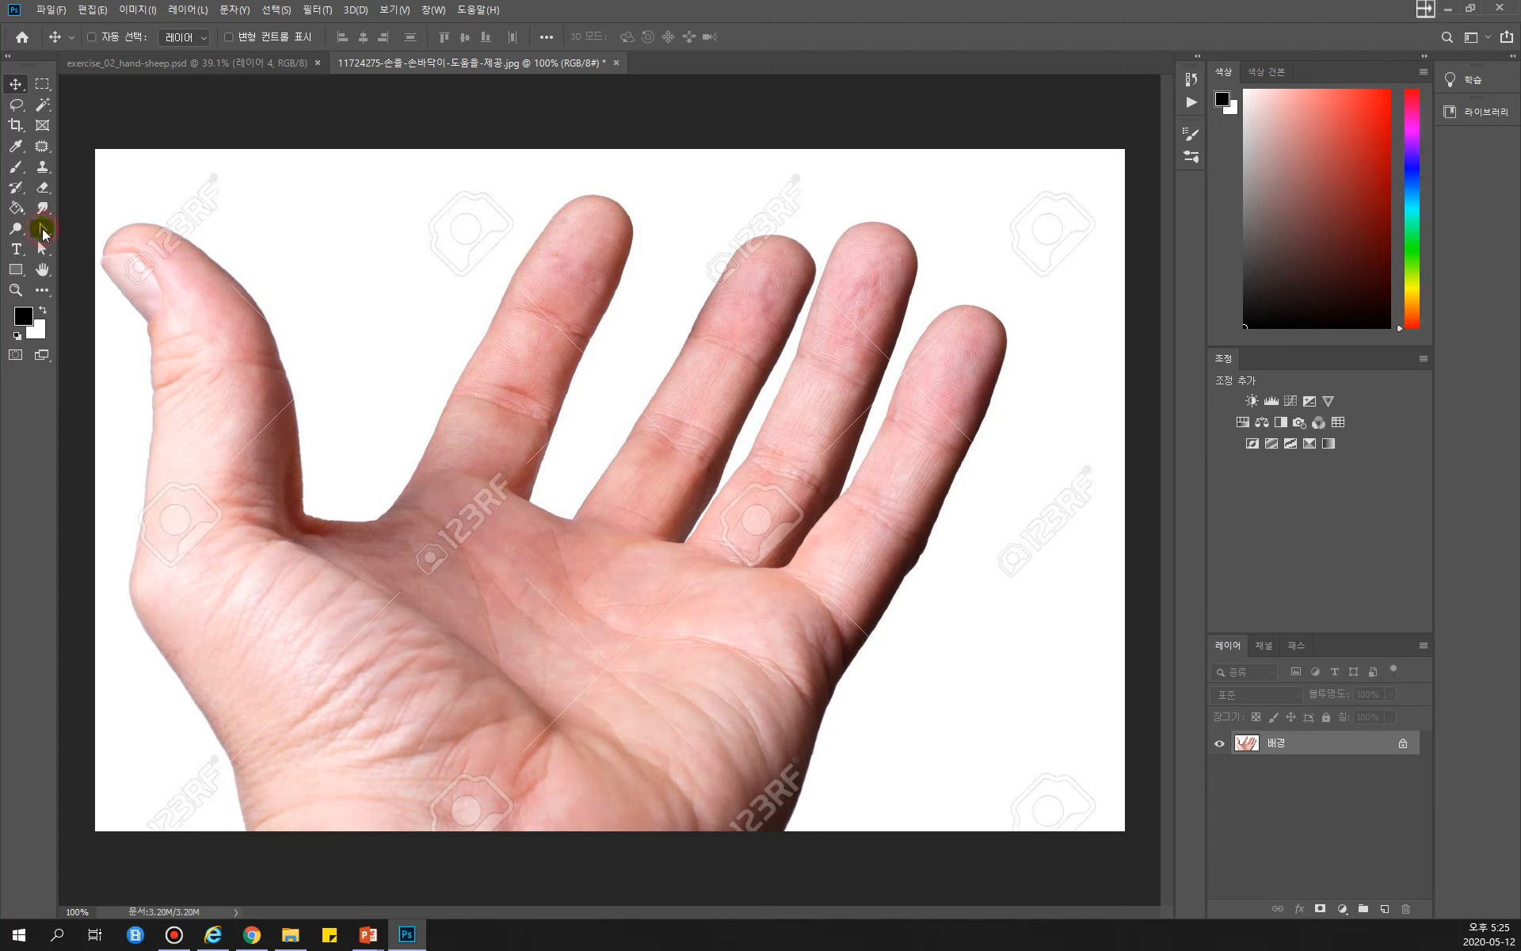
pyautogui.moveTo(43, 232); pyautogui.dragTo(88, 231)
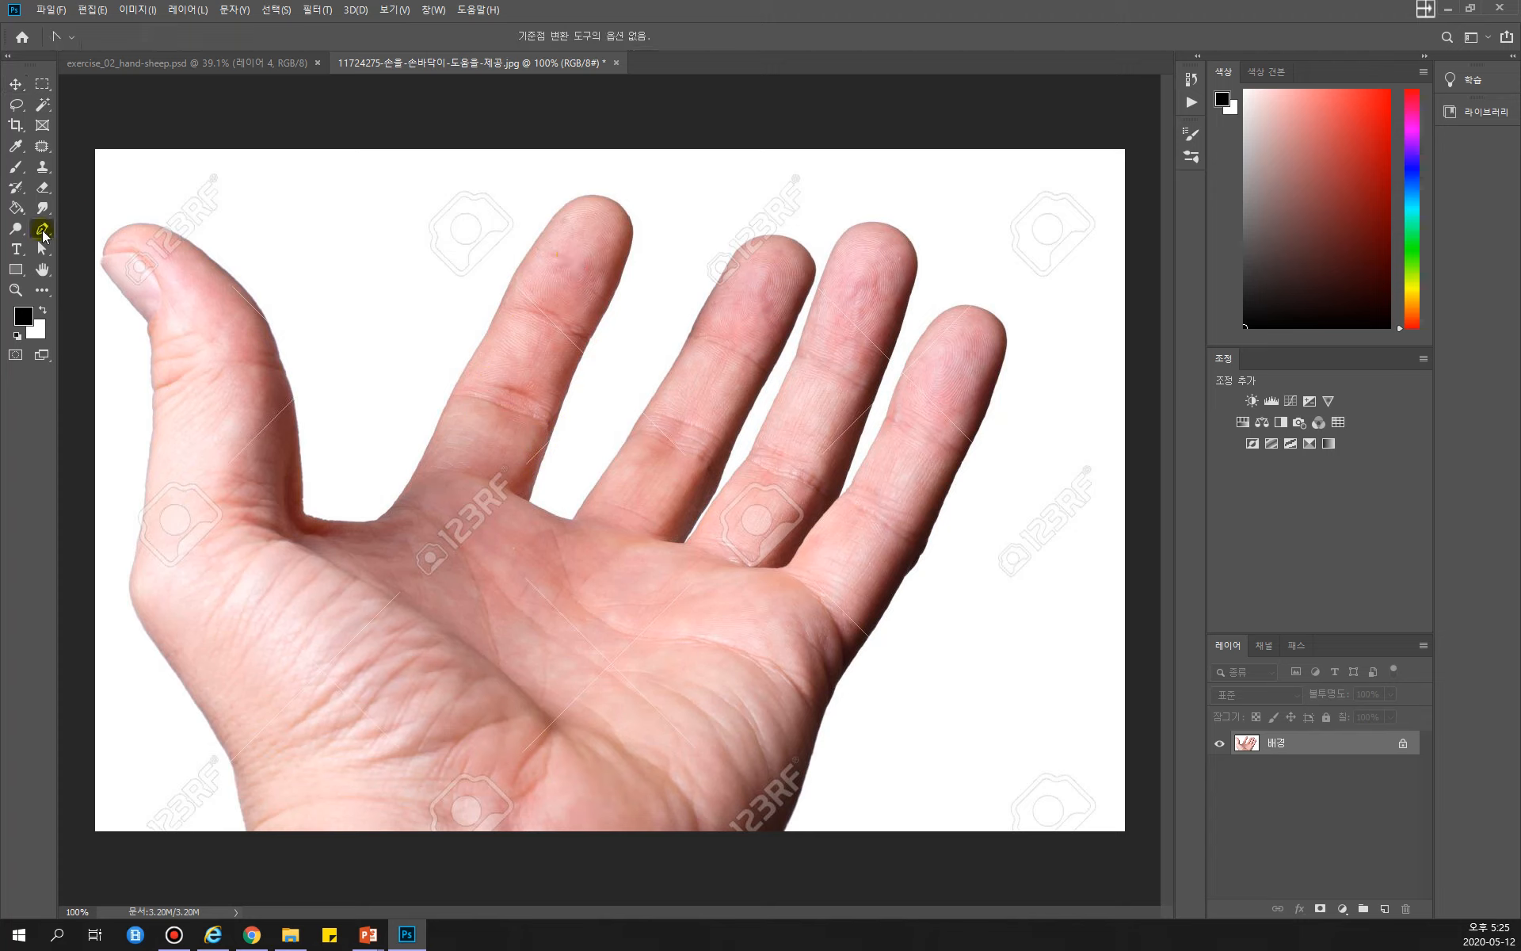
pyautogui.click(40, 229)
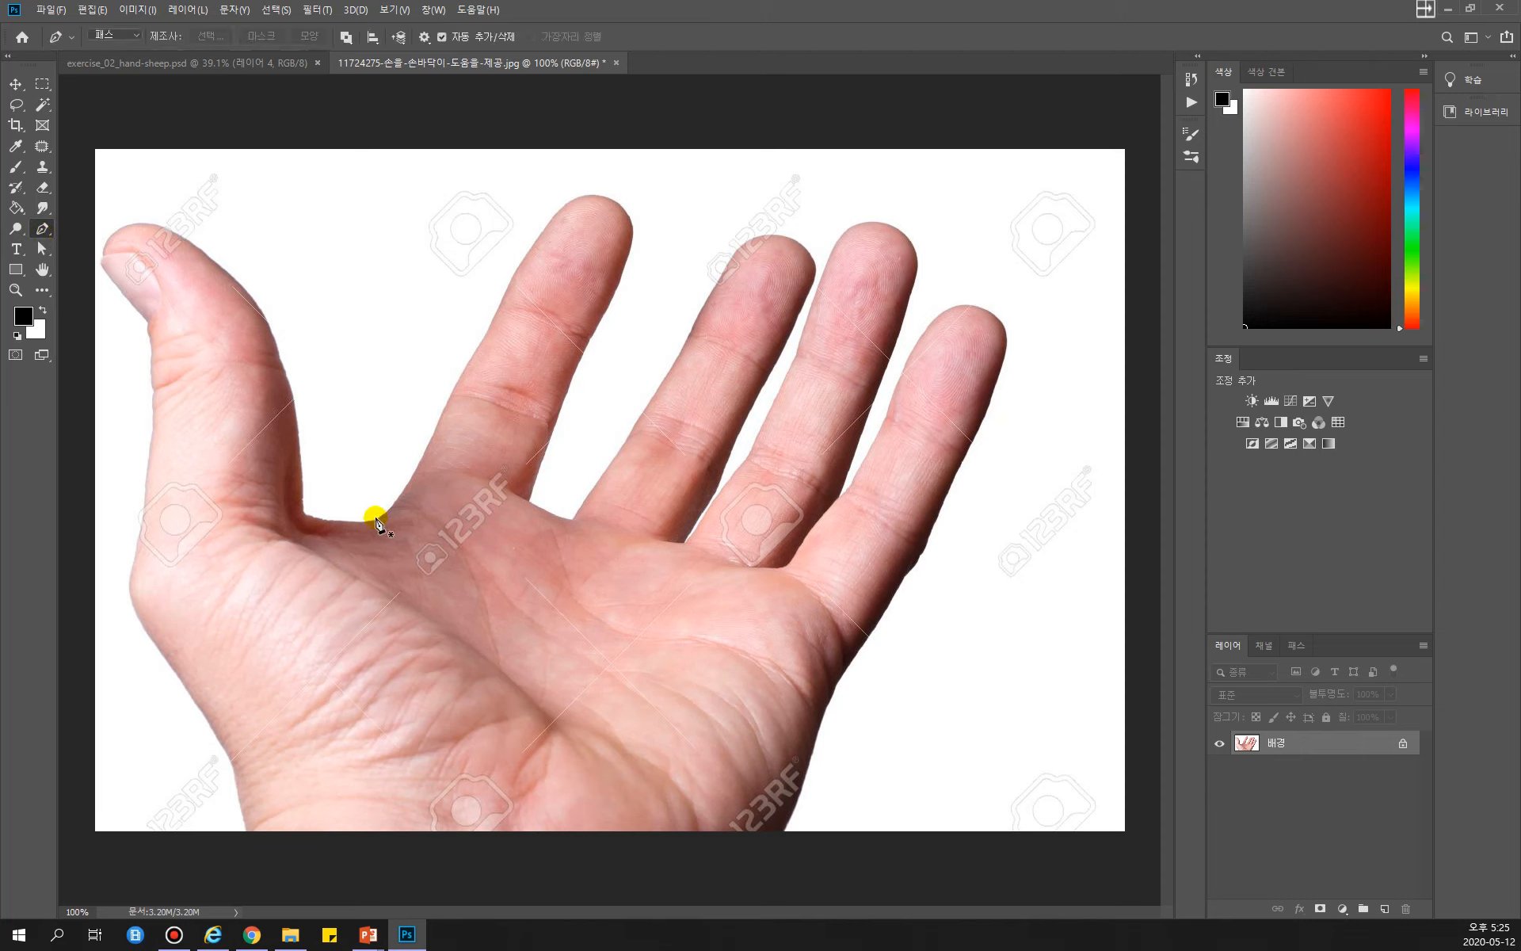
pyautogui.click(1384, 908)
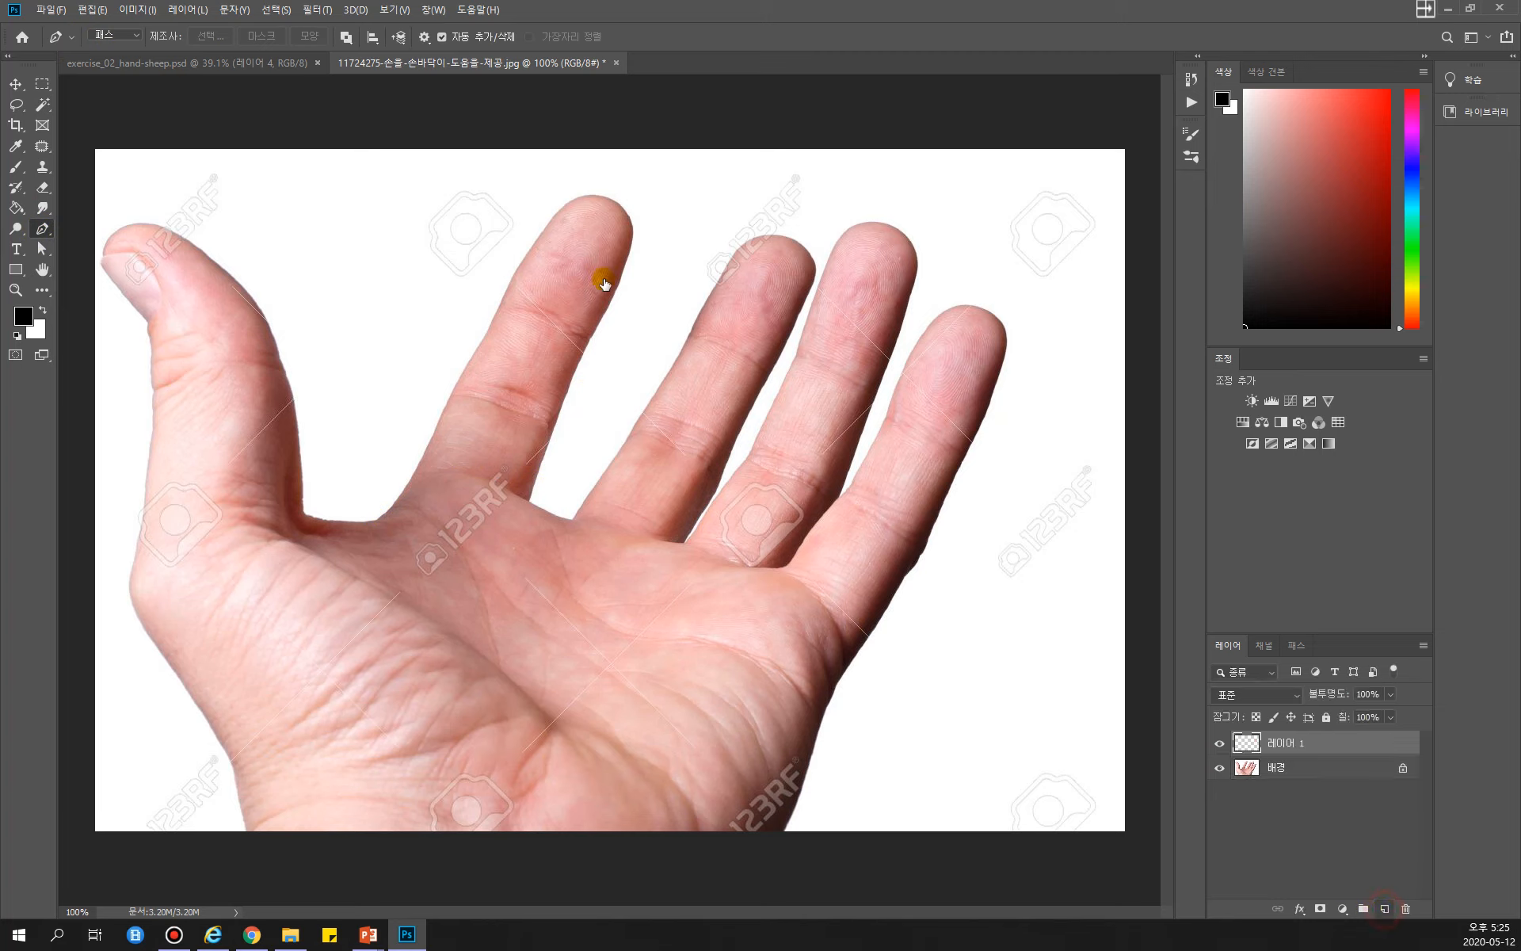
# Step: Start a pen path at the web beside the thumb and trace the index finger's thumb-side edge up to about mid-finger
pyautogui.click(385, 514)
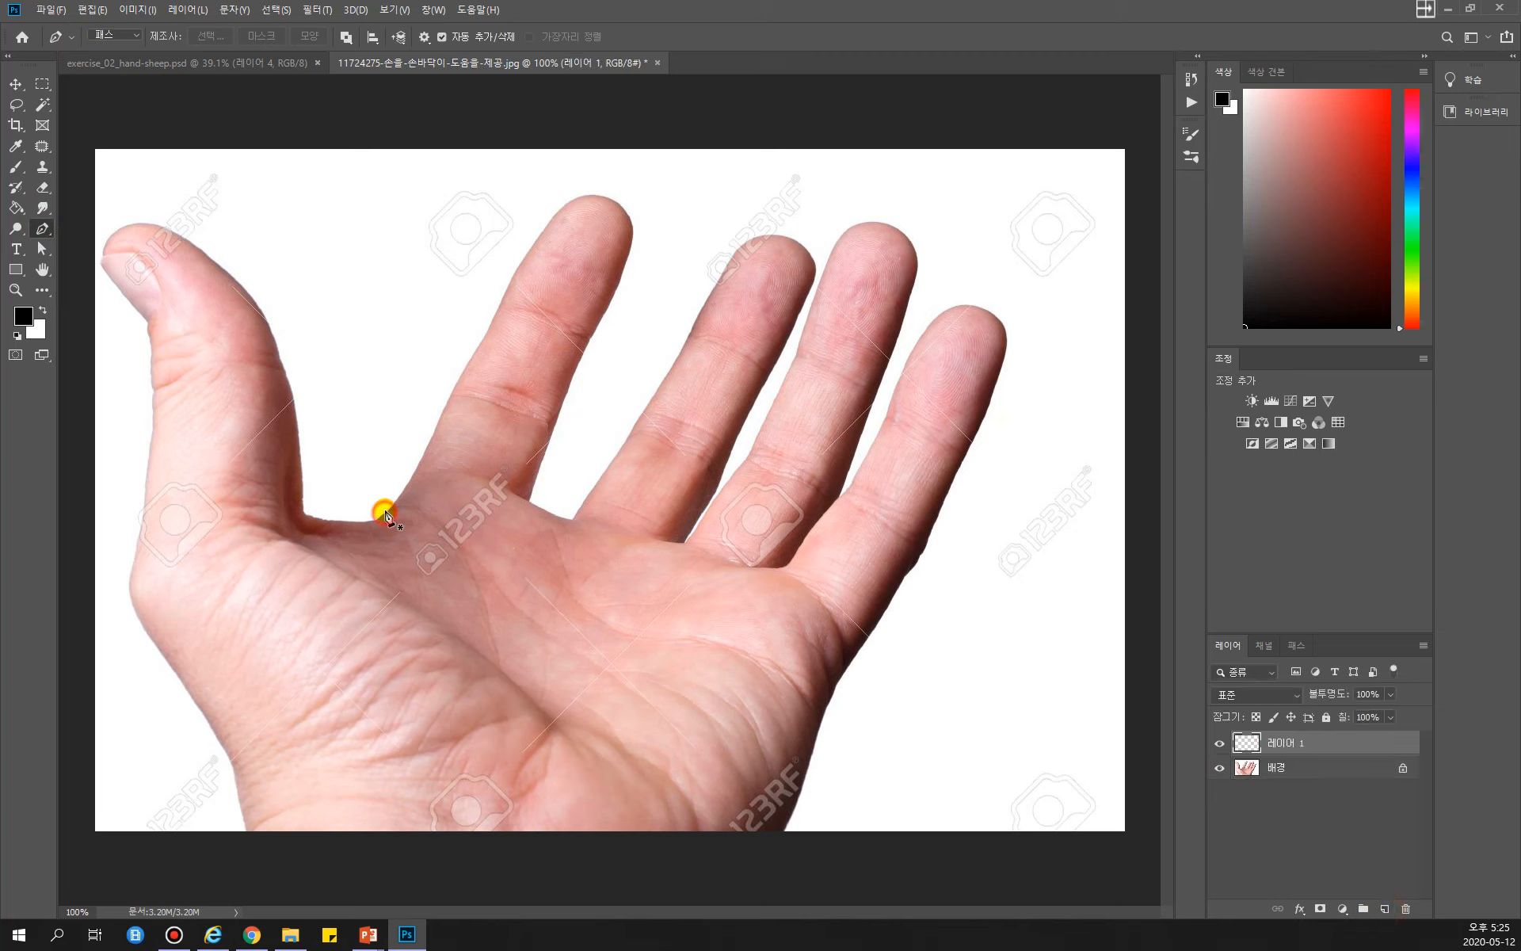
pyautogui.click(411, 478)
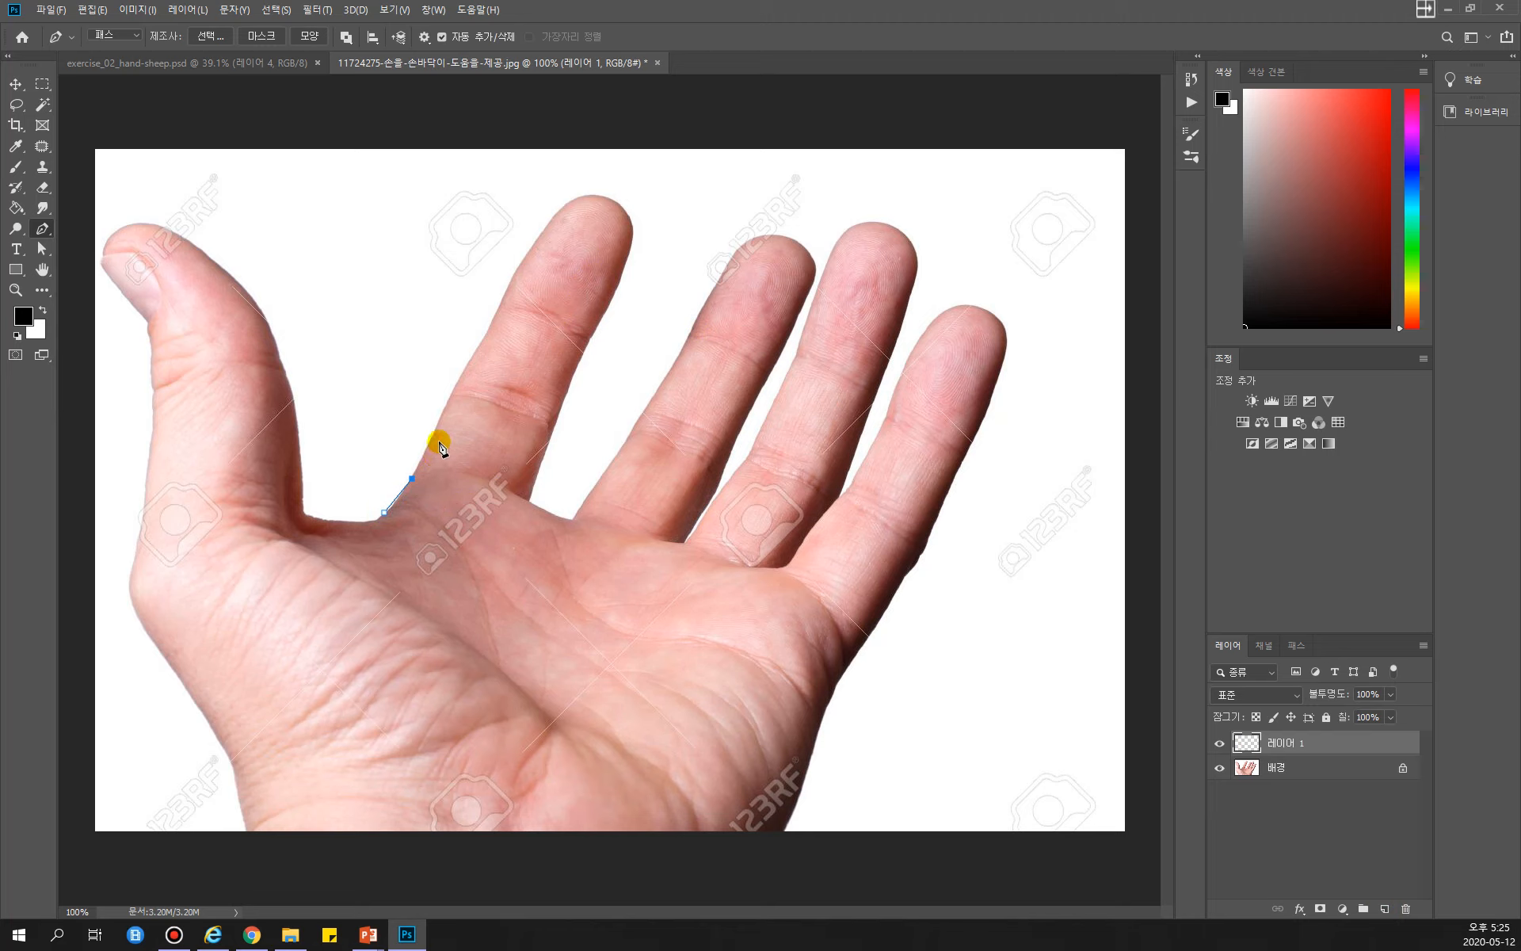
pyautogui.click(432, 431)
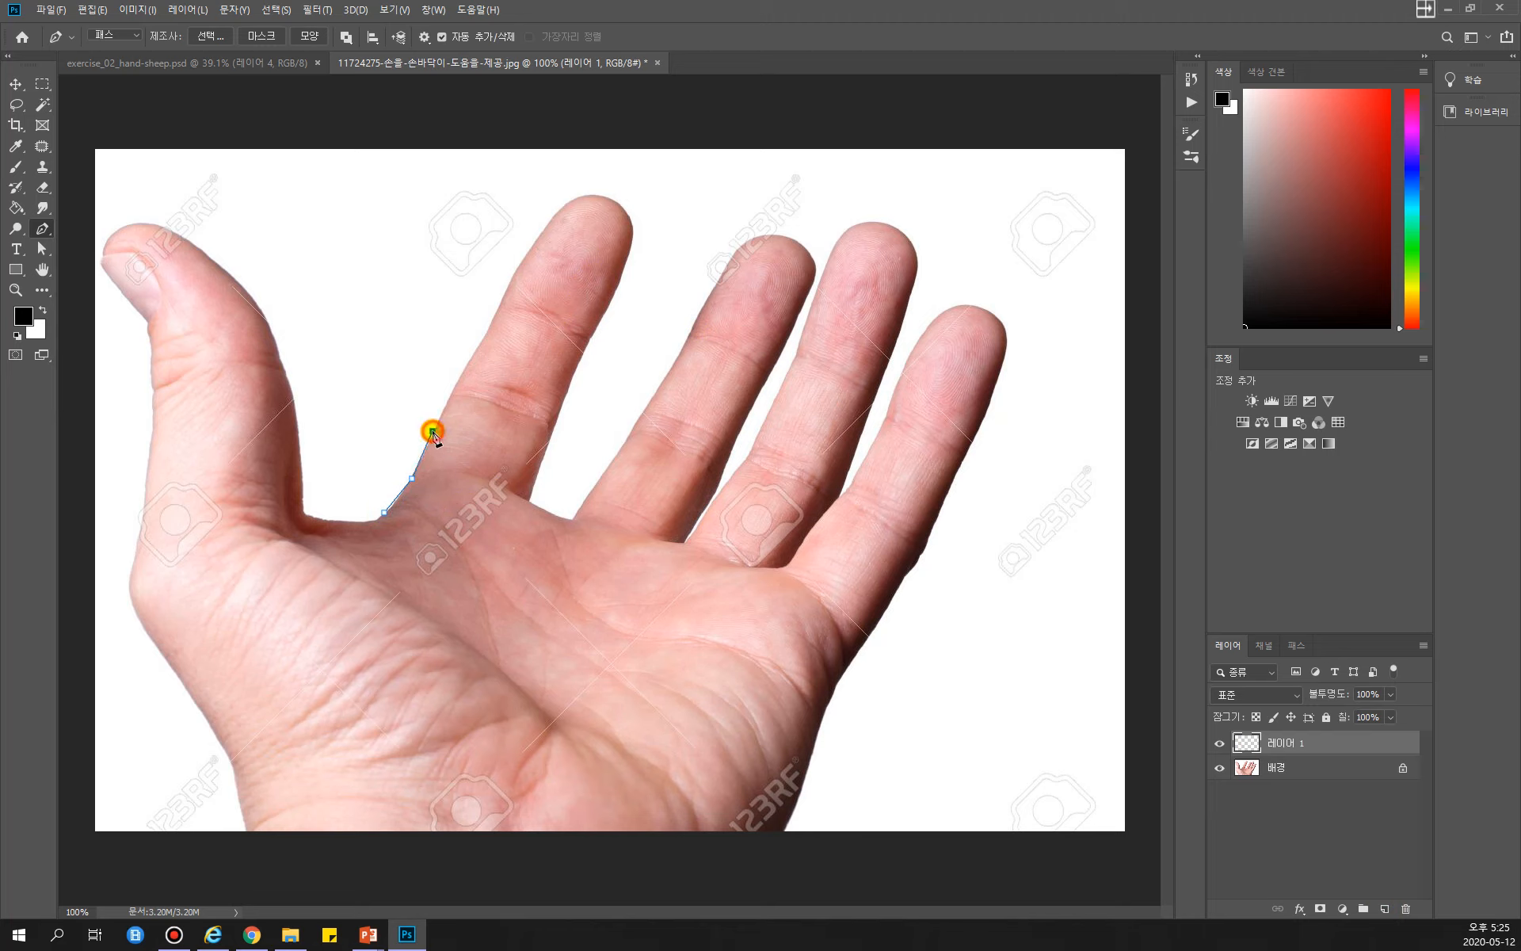
pyautogui.click(453, 392)
pyautogui.moveTo(488, 334); pyautogui.dragTo(512, 305)
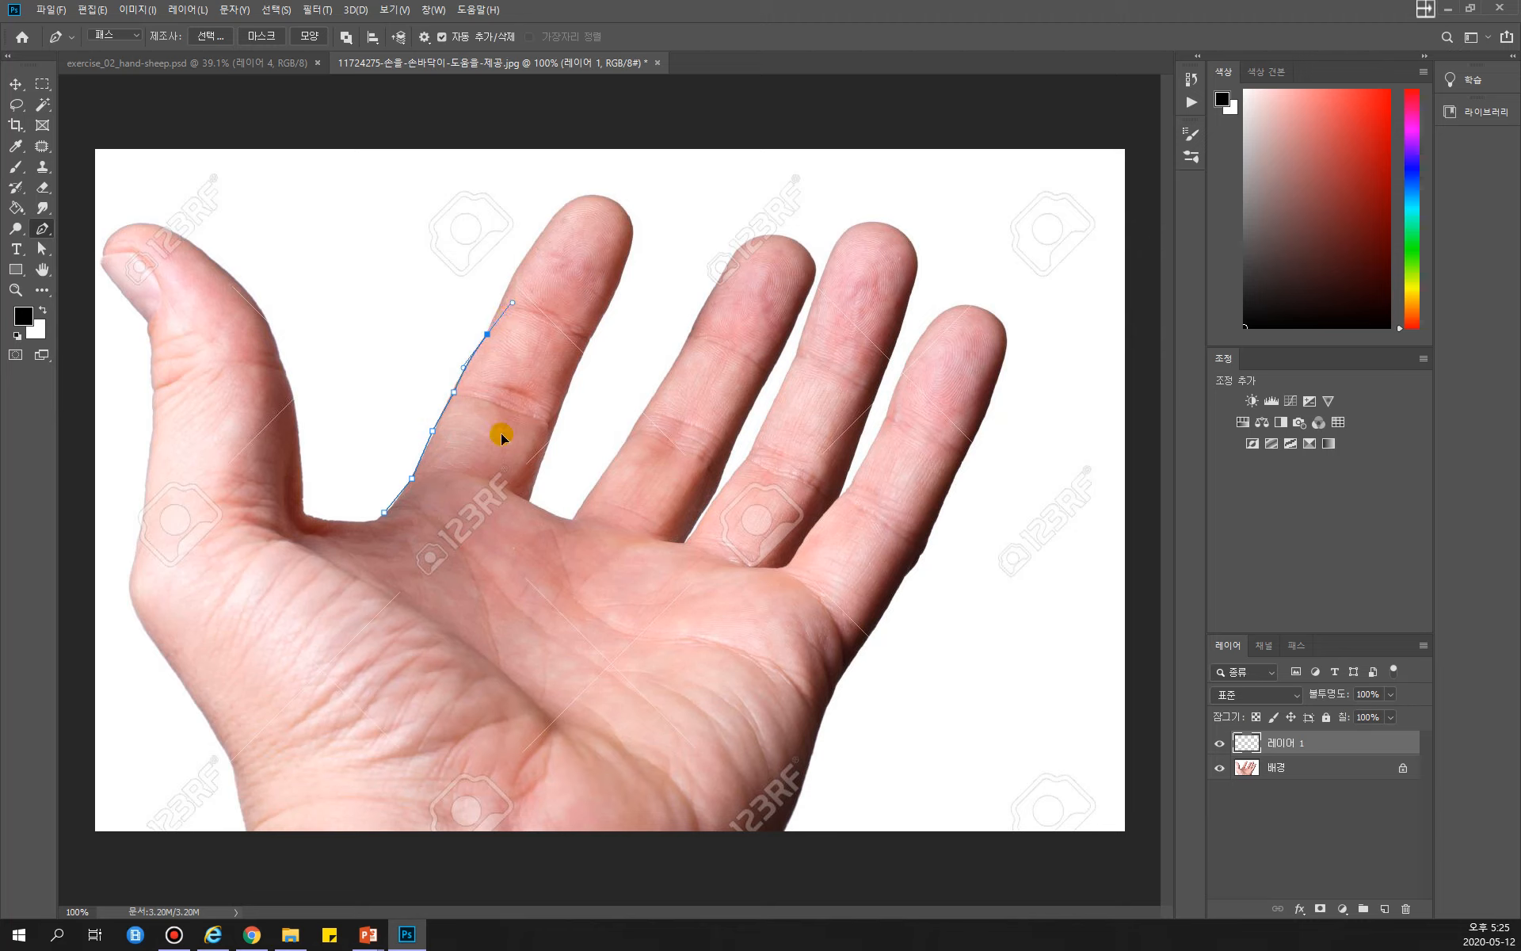
pyautogui.click(512, 302)
# Step: Continue the path with curved anchors along the index finger's upper thumb-side edge to the top of the fingertip
pyautogui.scroll(2, 523, 276)
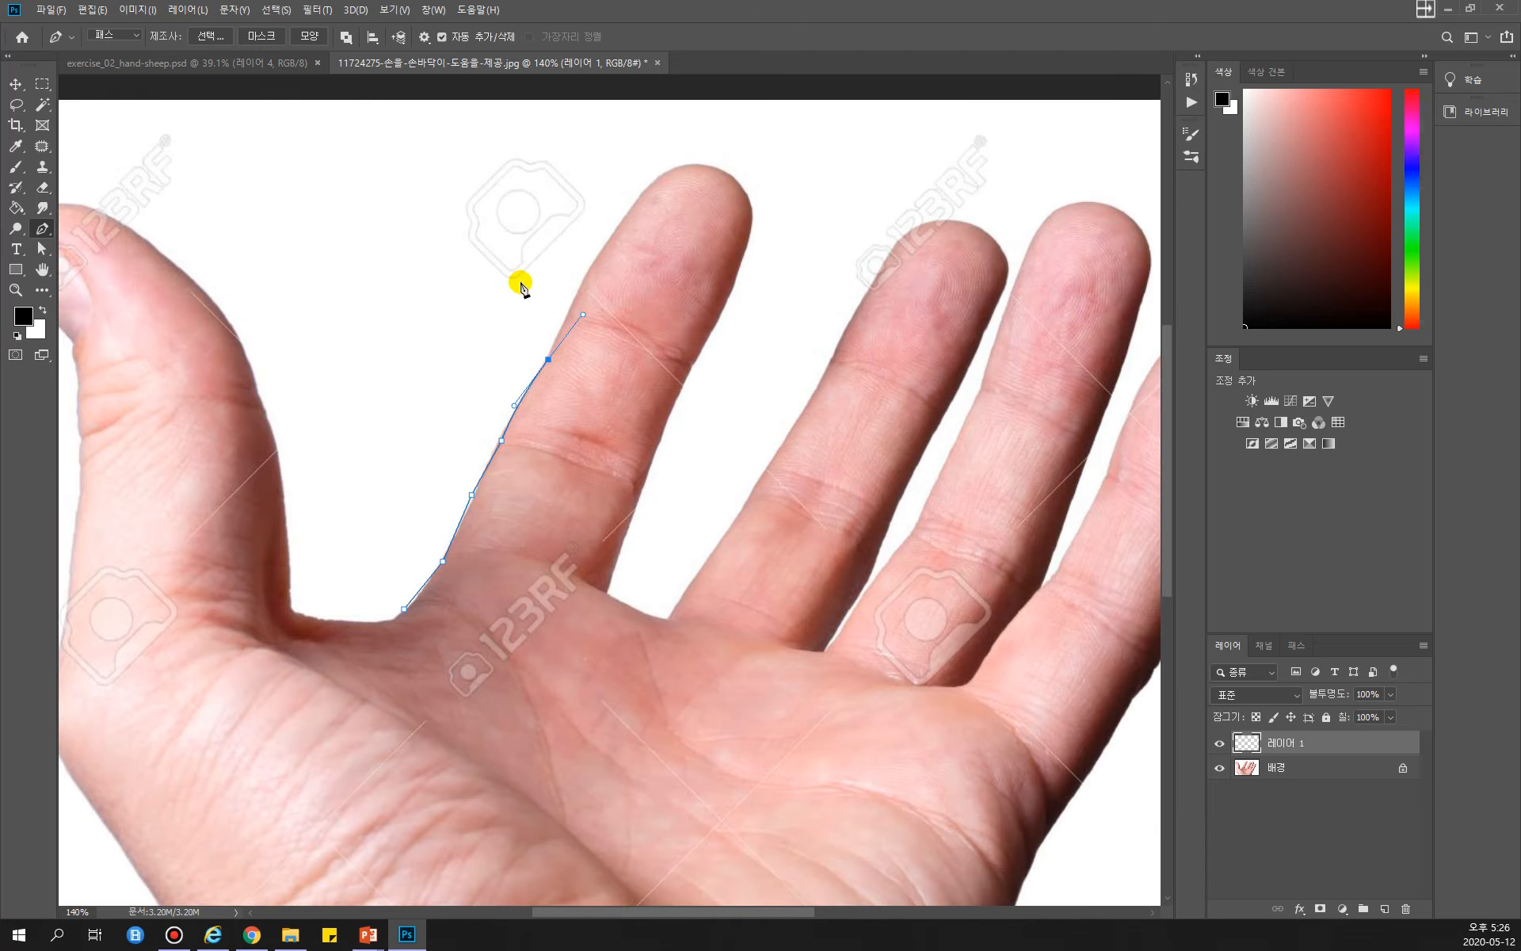
pyautogui.scroll(5, 520, 285)
pyautogui.scroll(-10, 523, 287)
pyautogui.scroll(5, 523, 286)
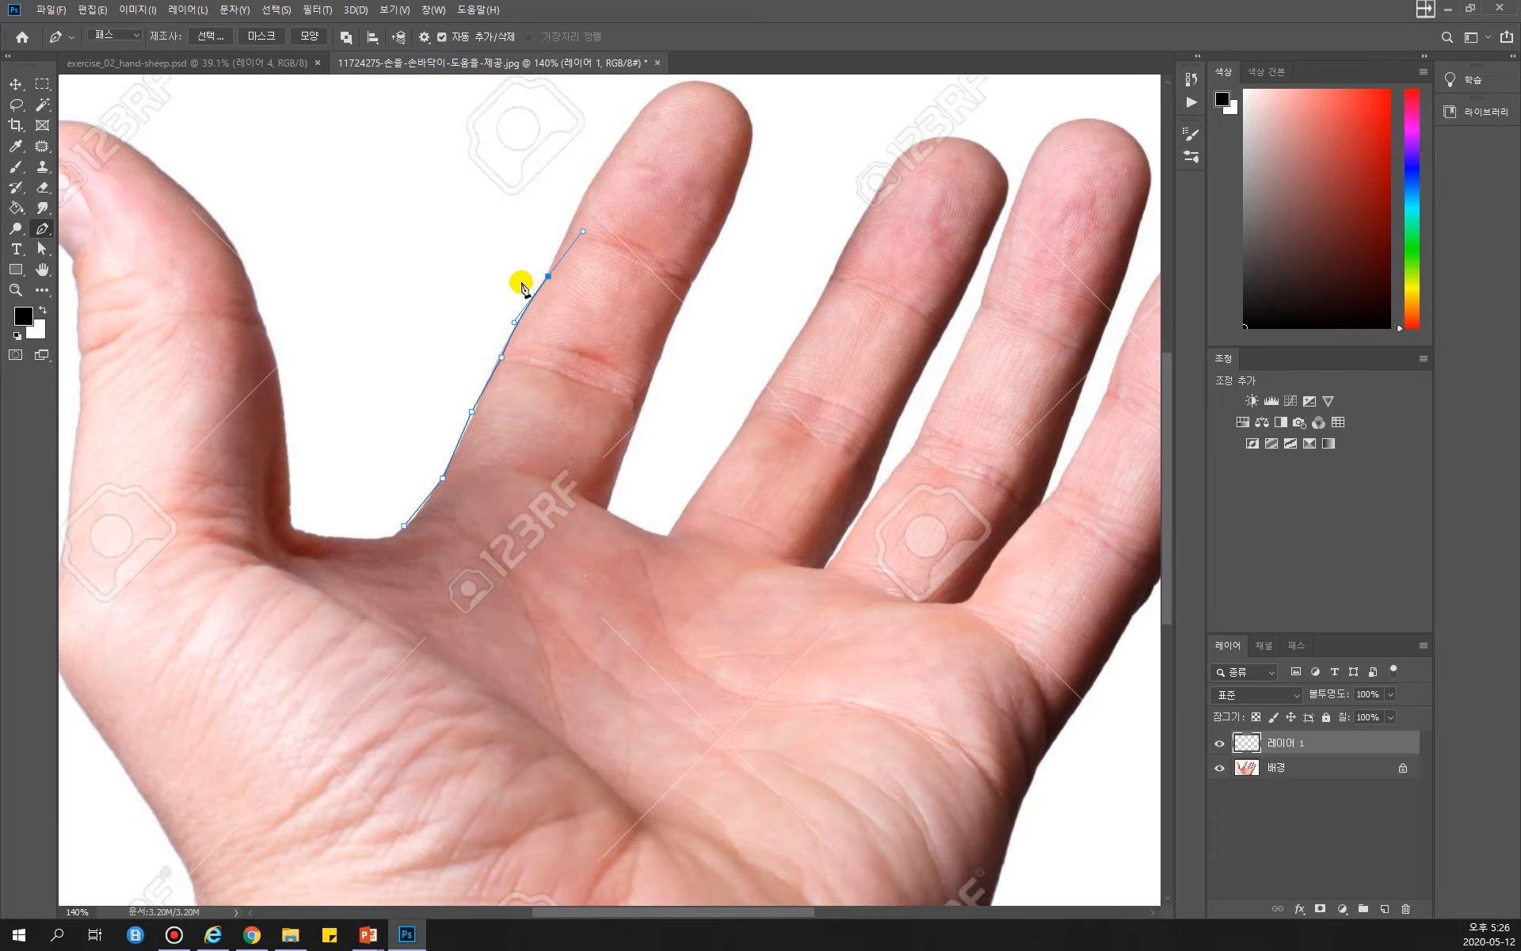
pyautogui.scroll(3, 574, 218)
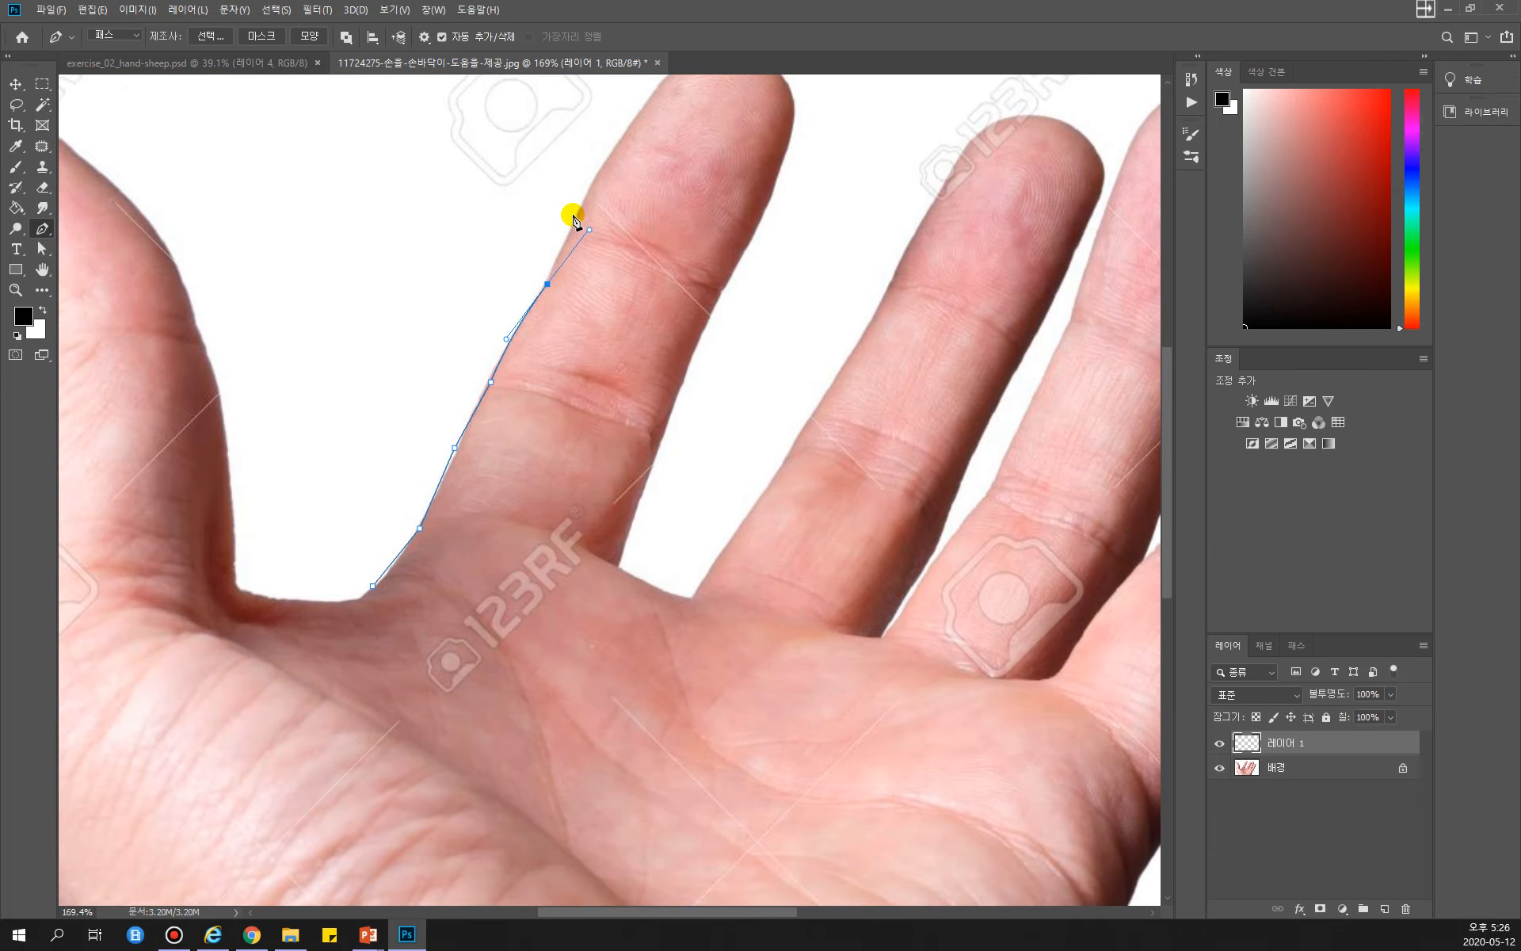
pyautogui.scroll(3, 574, 219)
pyautogui.moveTo(626, 238); pyautogui.dragTo(521, 516)
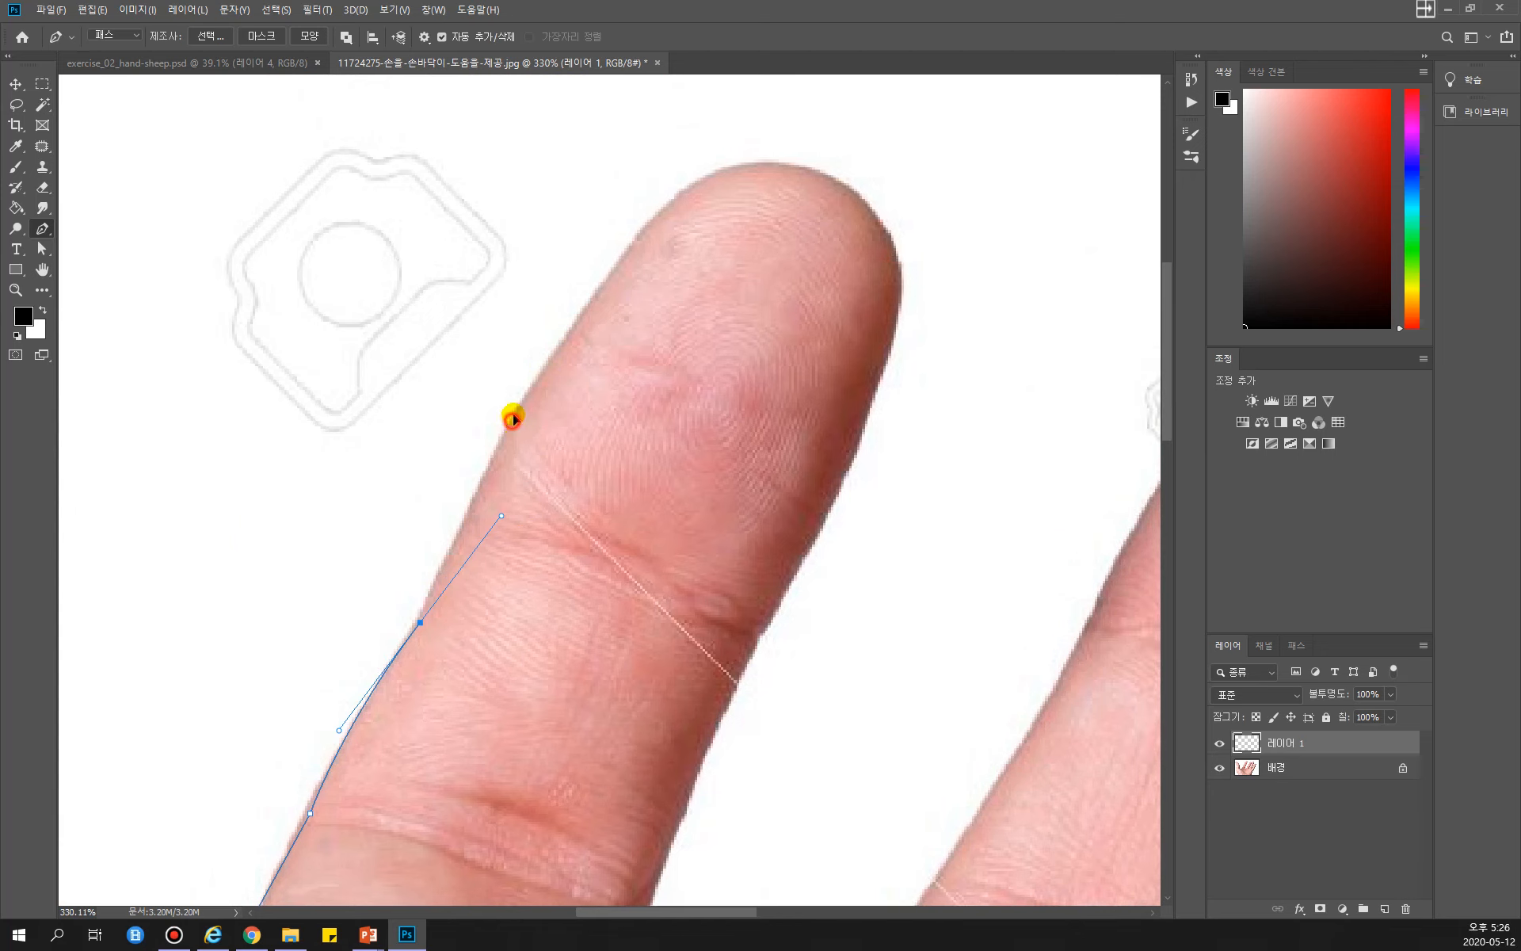
pyautogui.moveTo(512, 420); pyautogui.dragTo(560, 350)
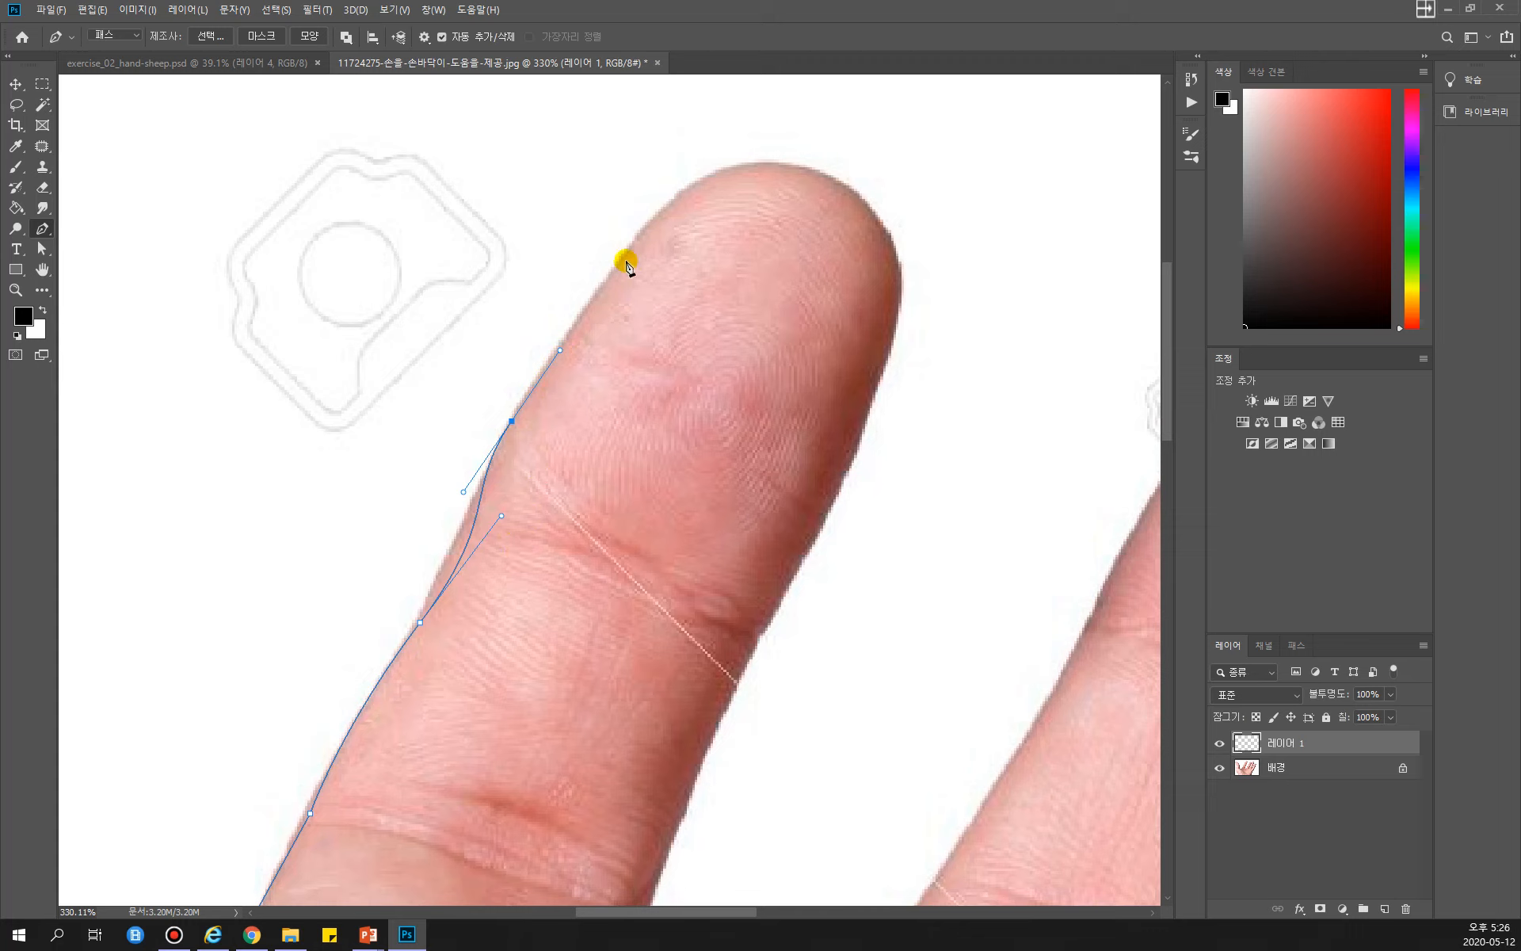
pyautogui.moveTo(627, 250); pyautogui.dragTo(661, 210)
pyautogui.moveTo(767, 161); pyautogui.dragTo(818, 167)
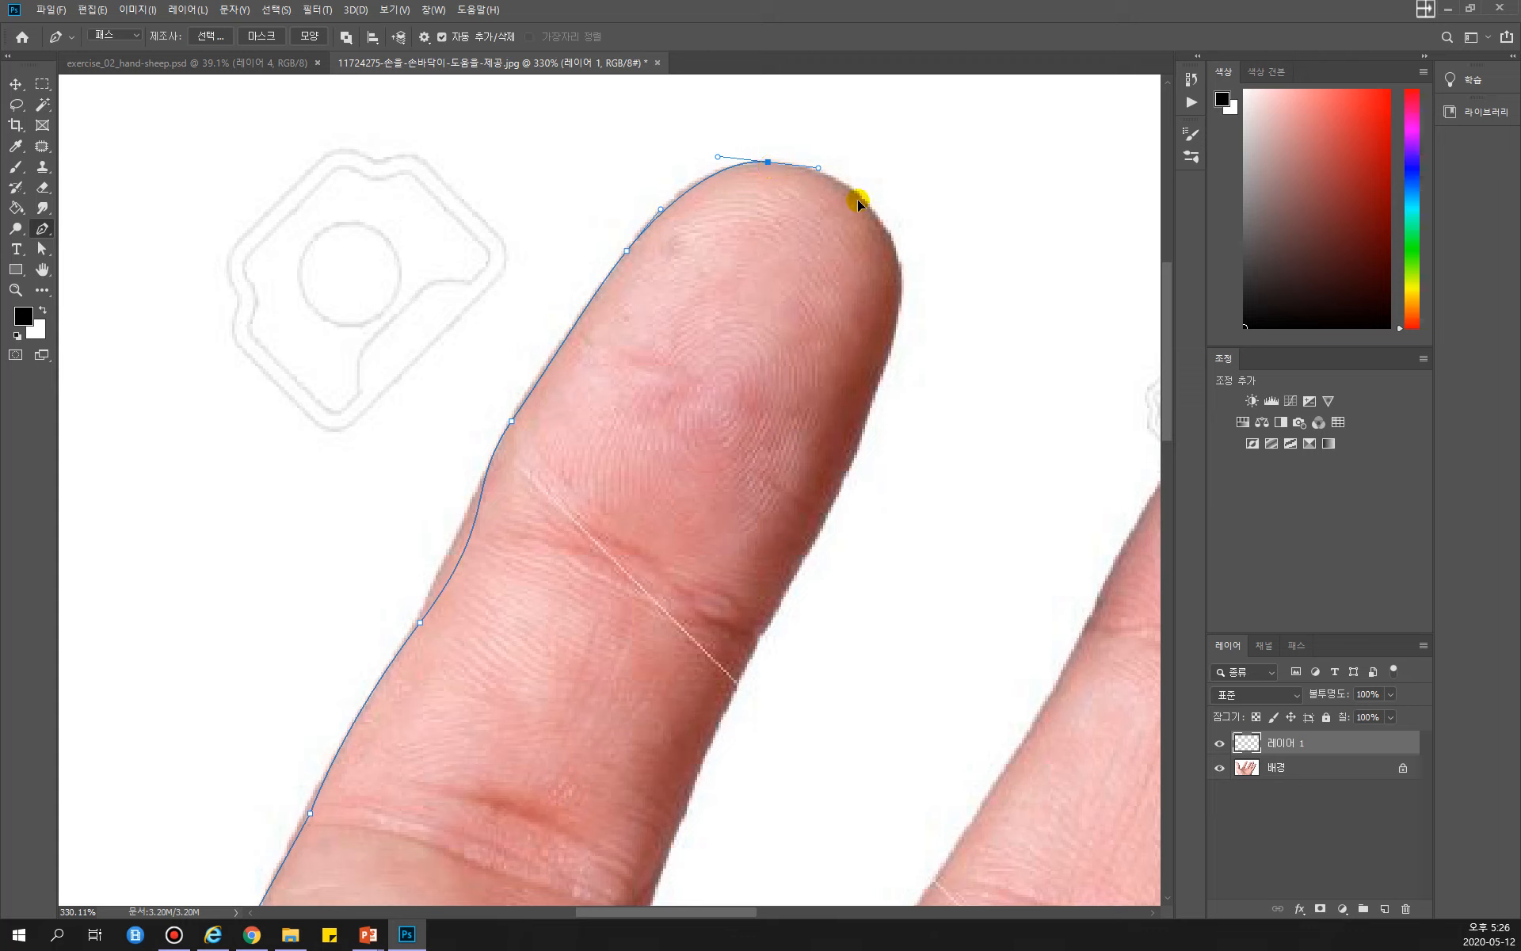
# Step: Trace around the fingertip and down the index finger's opposite edge to its base beside the middle finger
pyautogui.moveTo(899, 264); pyautogui.dragTo(905, 332)
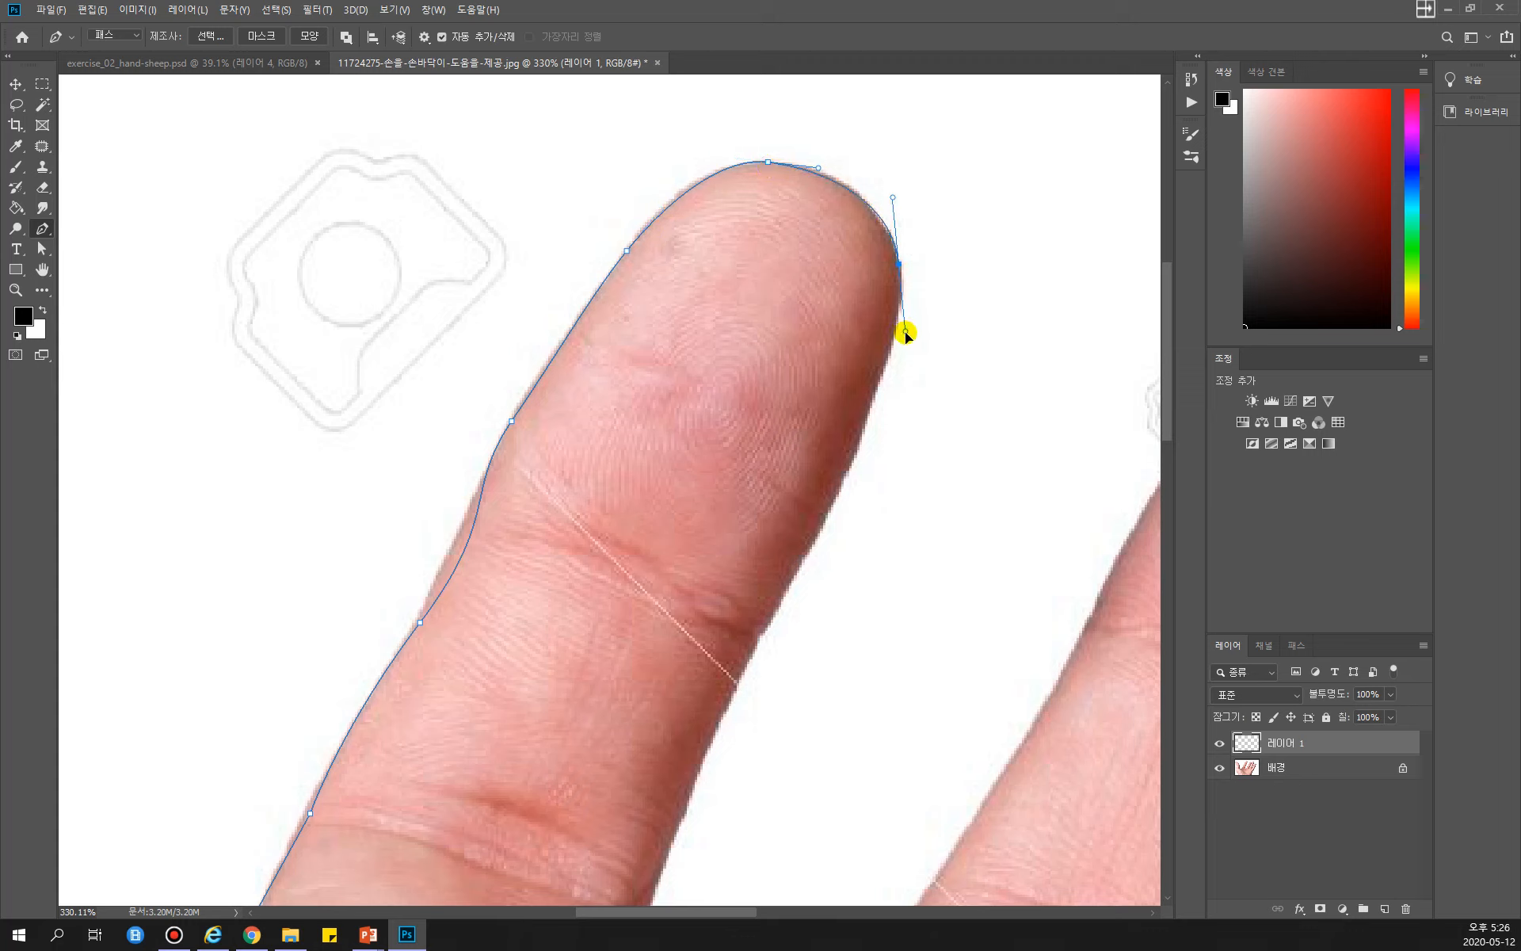
pyautogui.moveTo(846, 481); pyautogui.dragTo(826, 526)
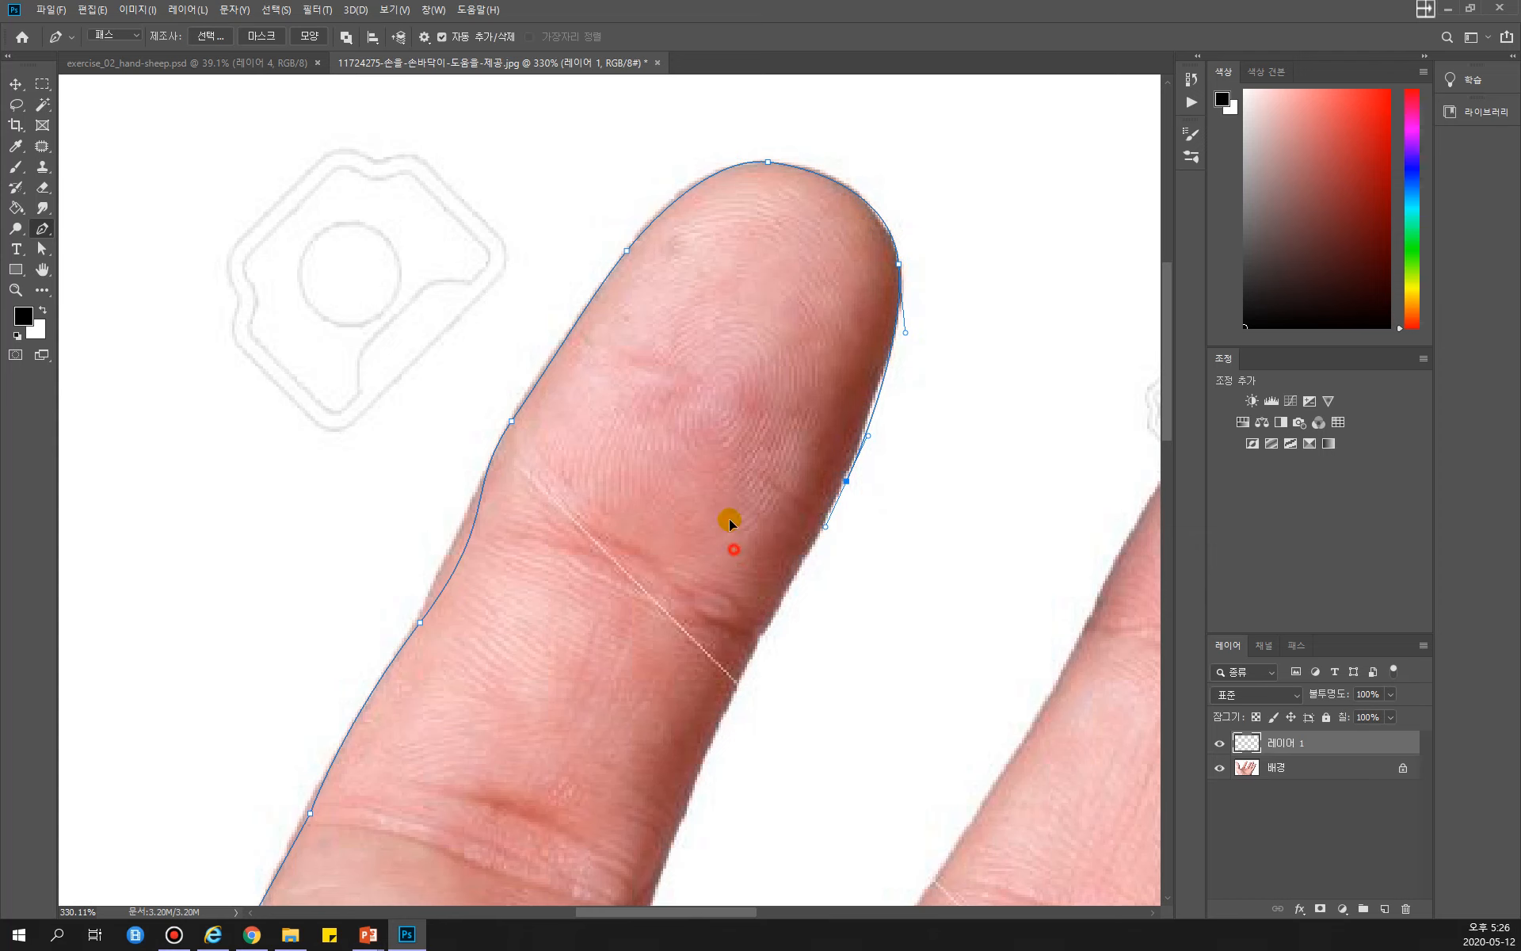
pyautogui.moveTo(729, 545); pyautogui.dragTo(697, 311)
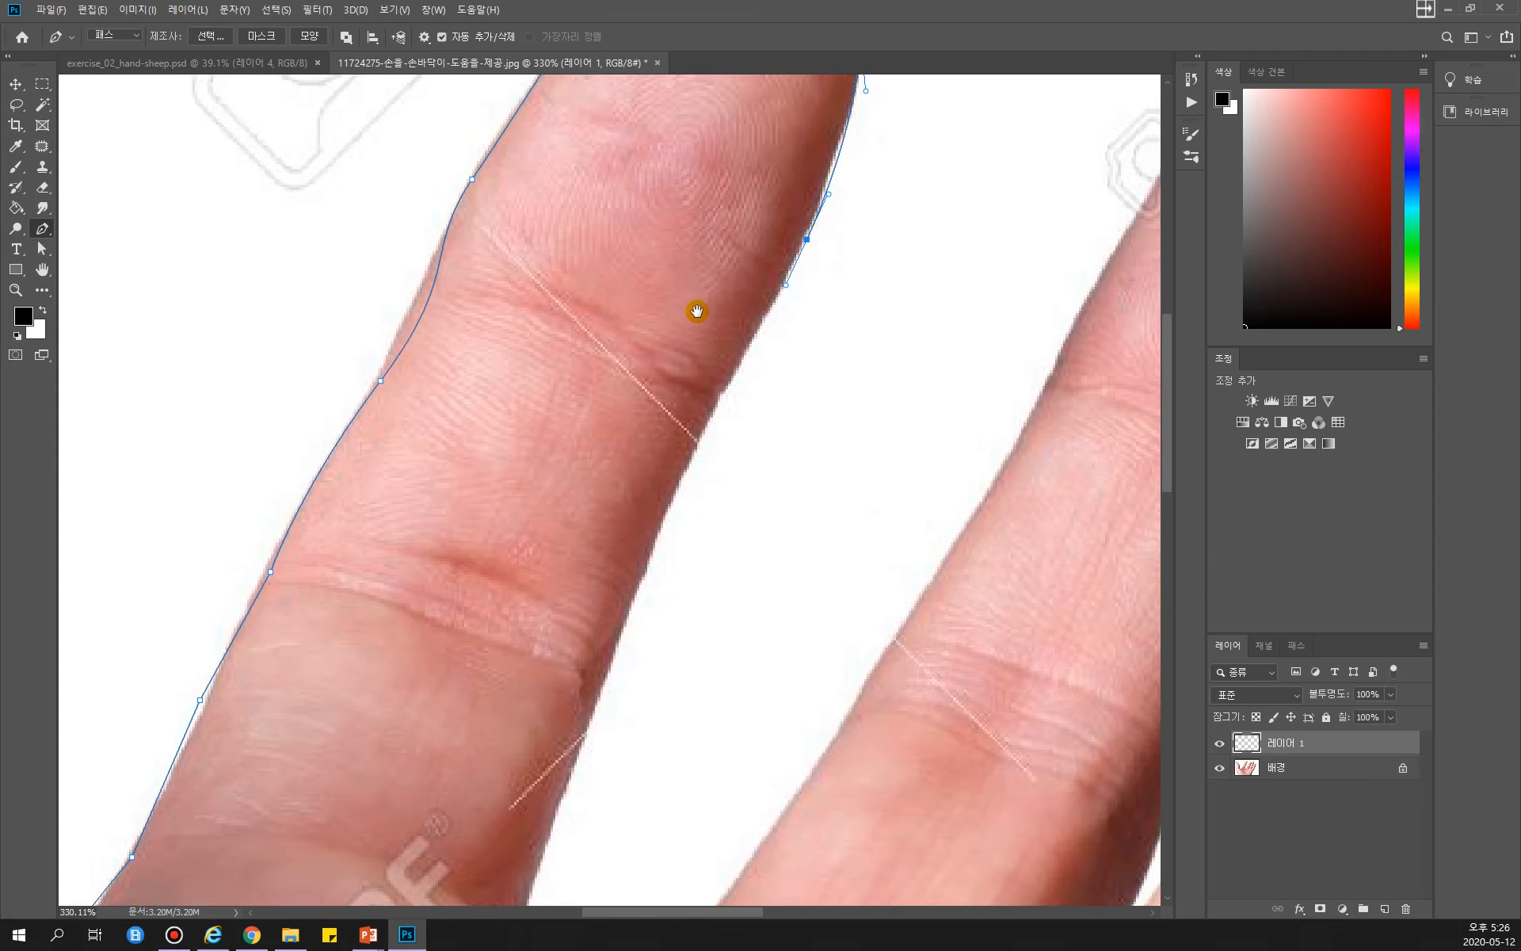
pyautogui.moveTo(718, 394); pyautogui.dragTo(694, 423)
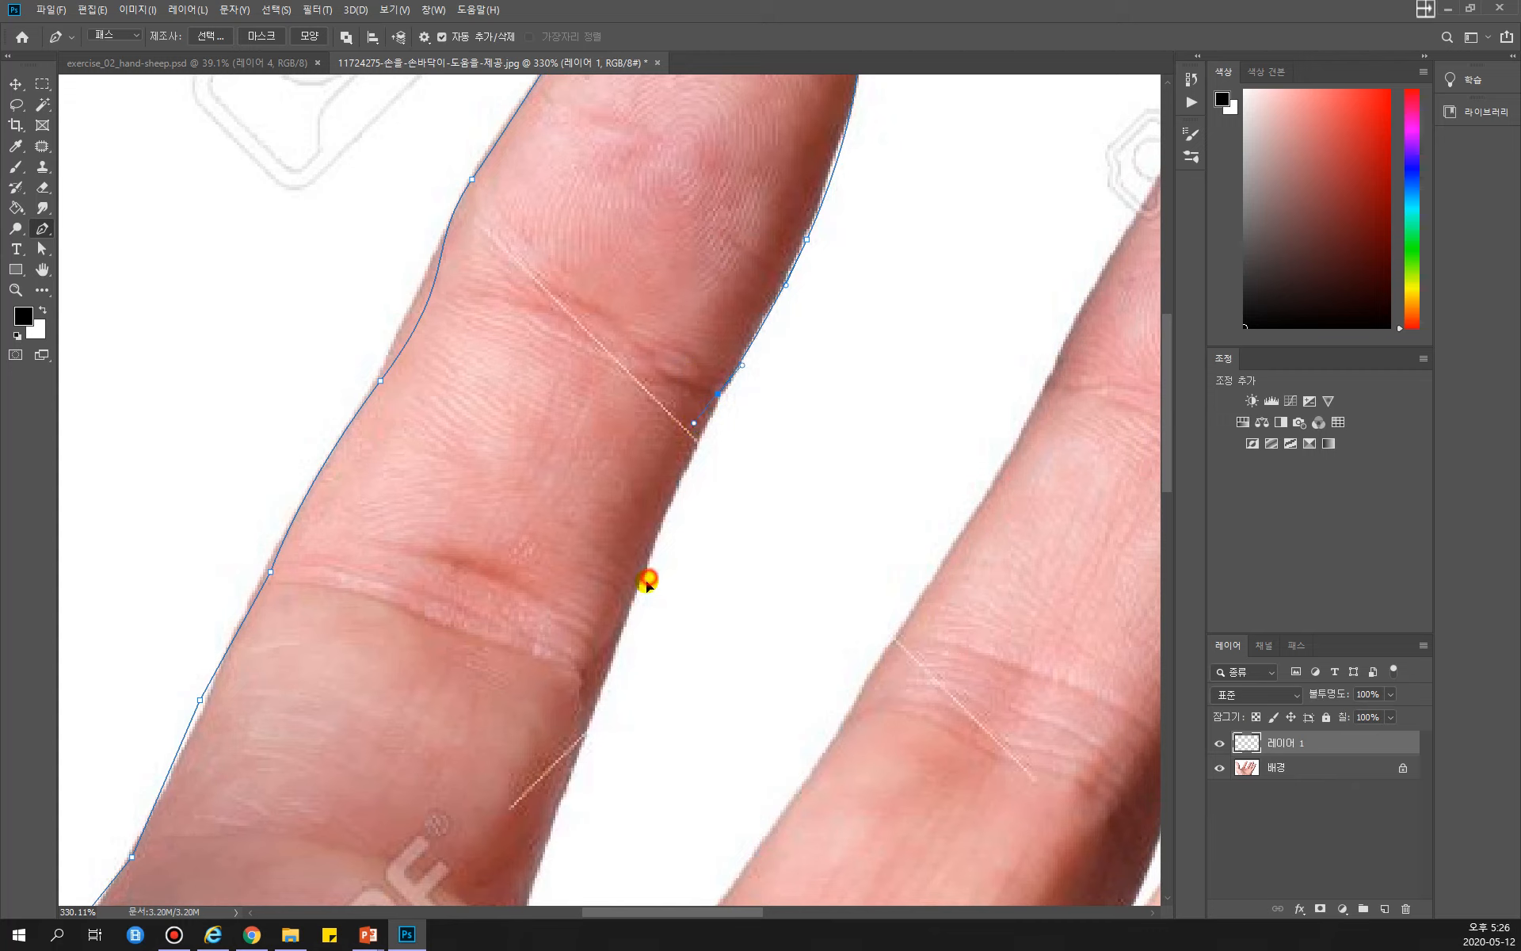
pyautogui.moveTo(649, 576); pyautogui.dragTo(631, 625)
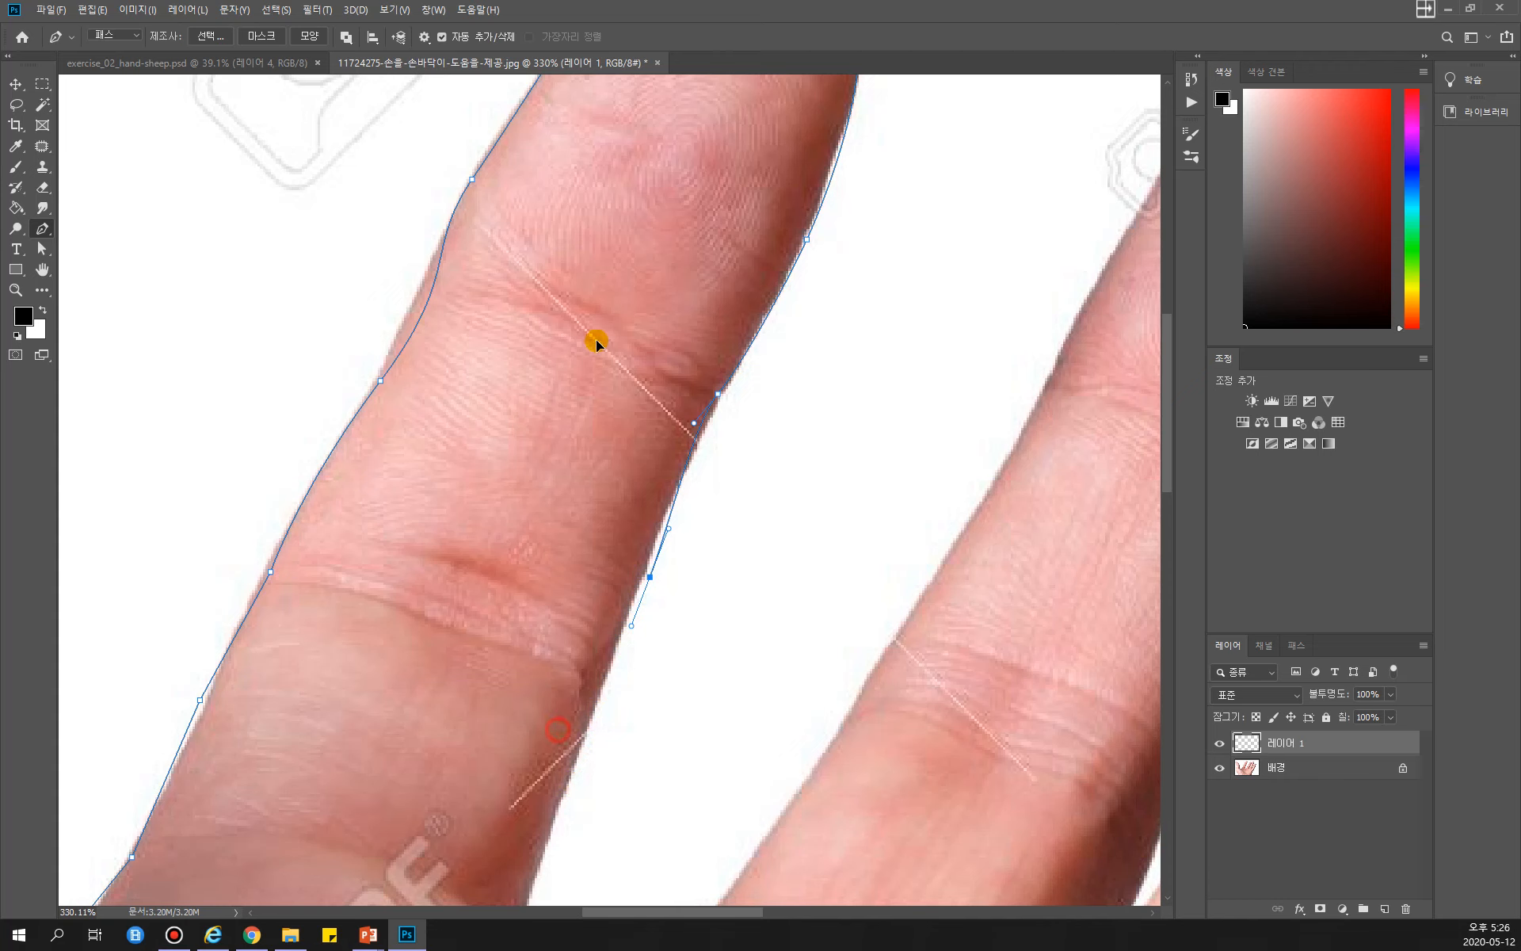
pyautogui.scroll(-5, 599, 301)
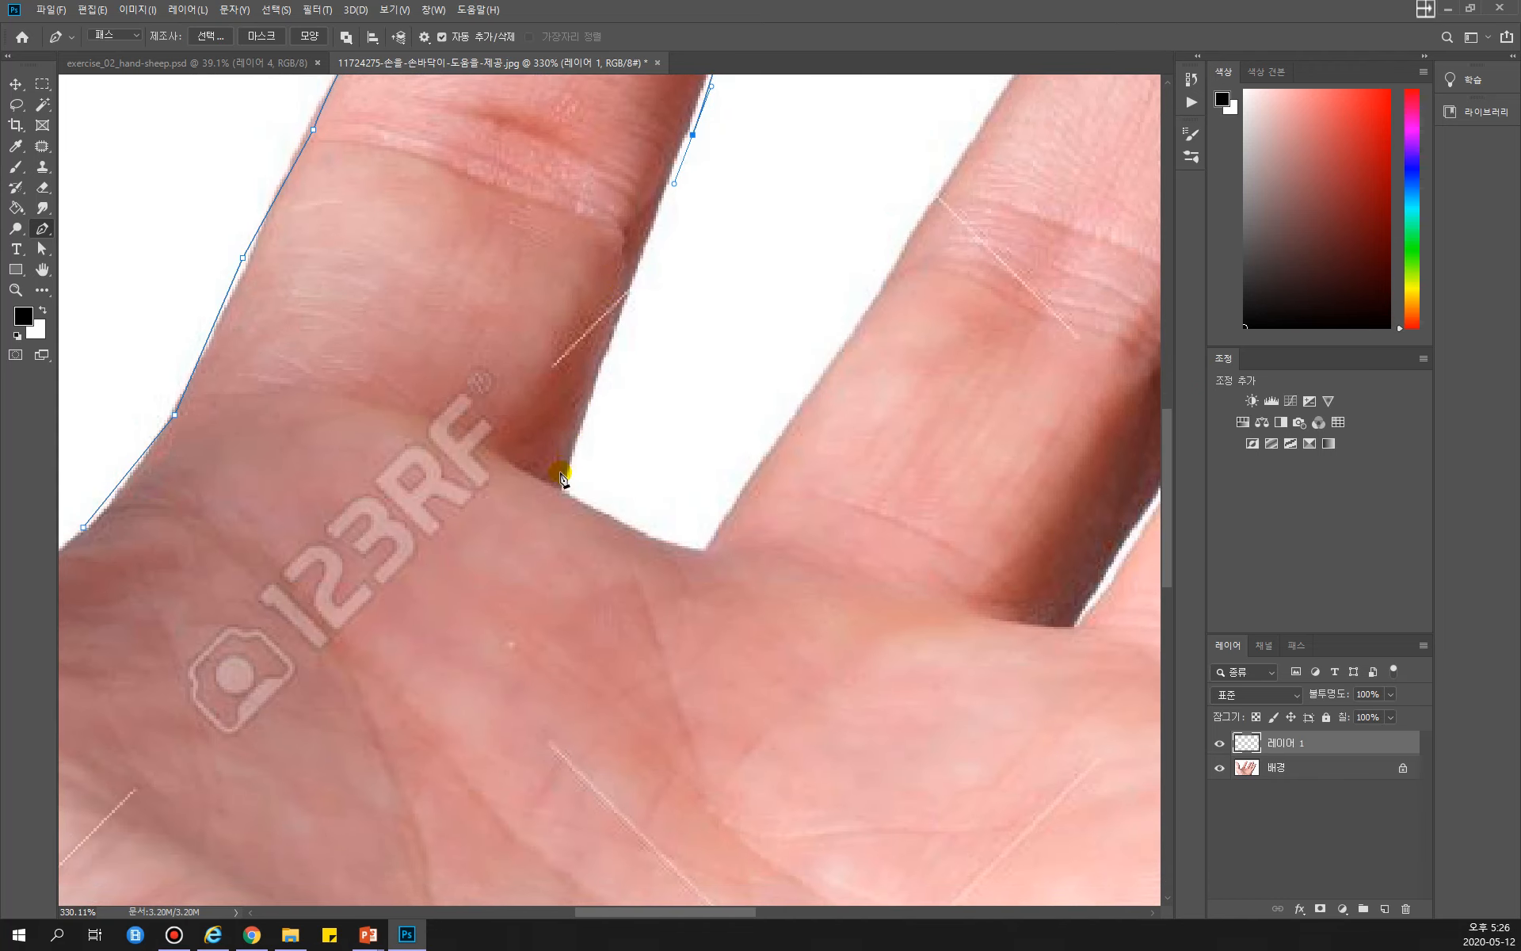
pyautogui.moveTo(609, 354); pyautogui.dragTo(597, 394)
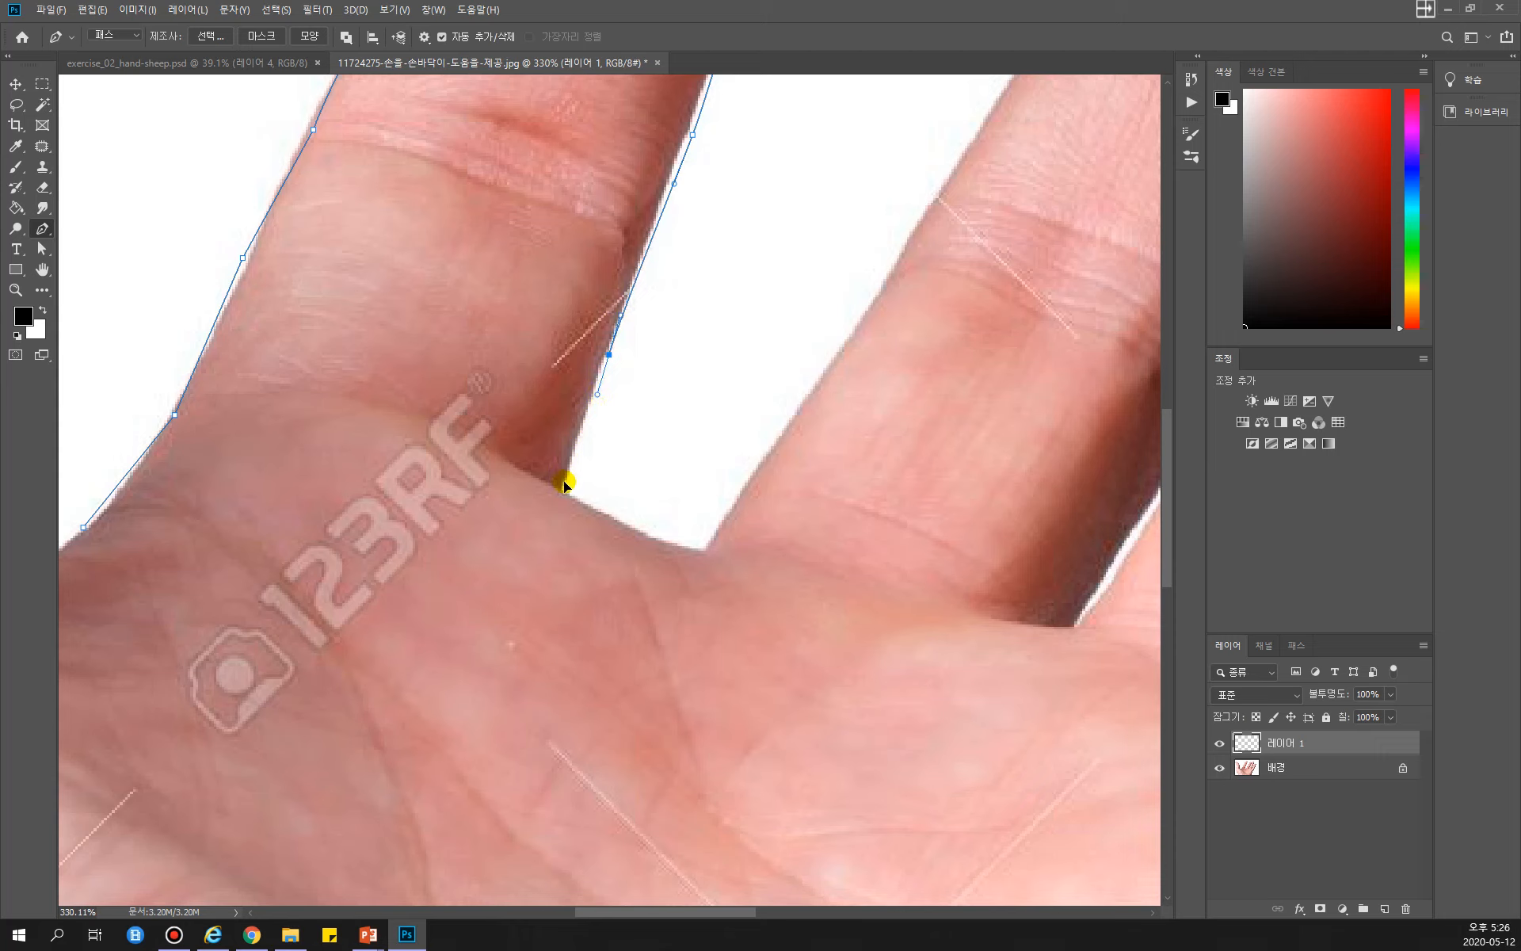
pyautogui.moveTo(562, 489); pyautogui.dragTo(558, 519)
# Step: Move the lower anchors on the index finger's middle-finger side inward so the path follows the skin edge
pyautogui.keyDown('ctrl'); pyautogui.click(598, 394); pyautogui.keyUp('ctrl')
pyautogui.moveTo(609, 355); pyautogui.dragTo(603, 353)
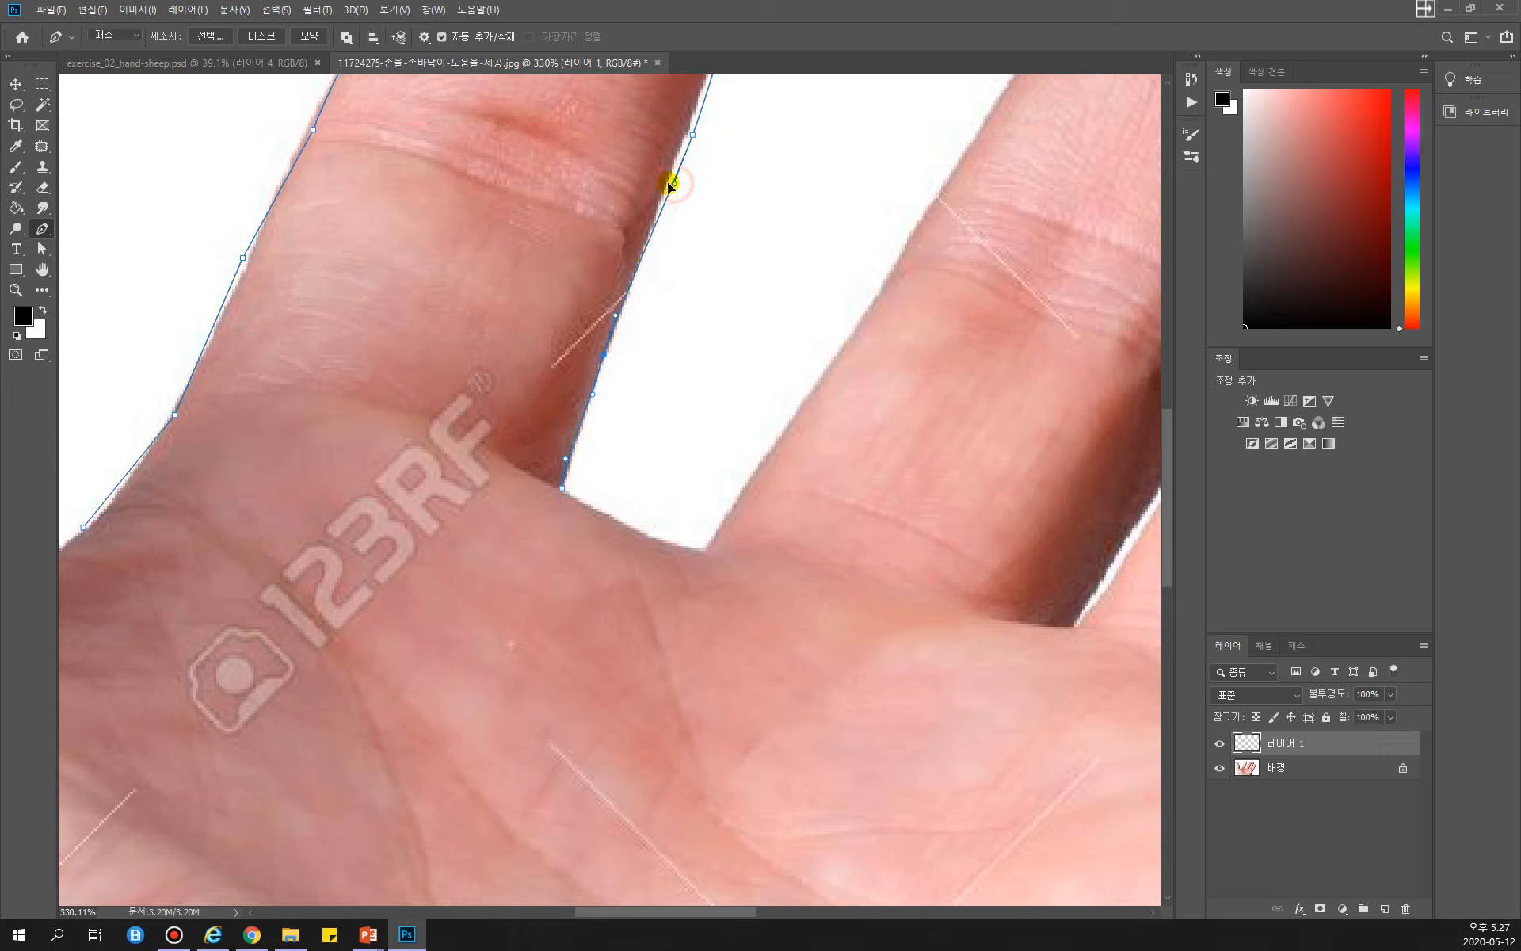
pyautogui.moveTo(674, 183); pyautogui.dragTo(677, 188)
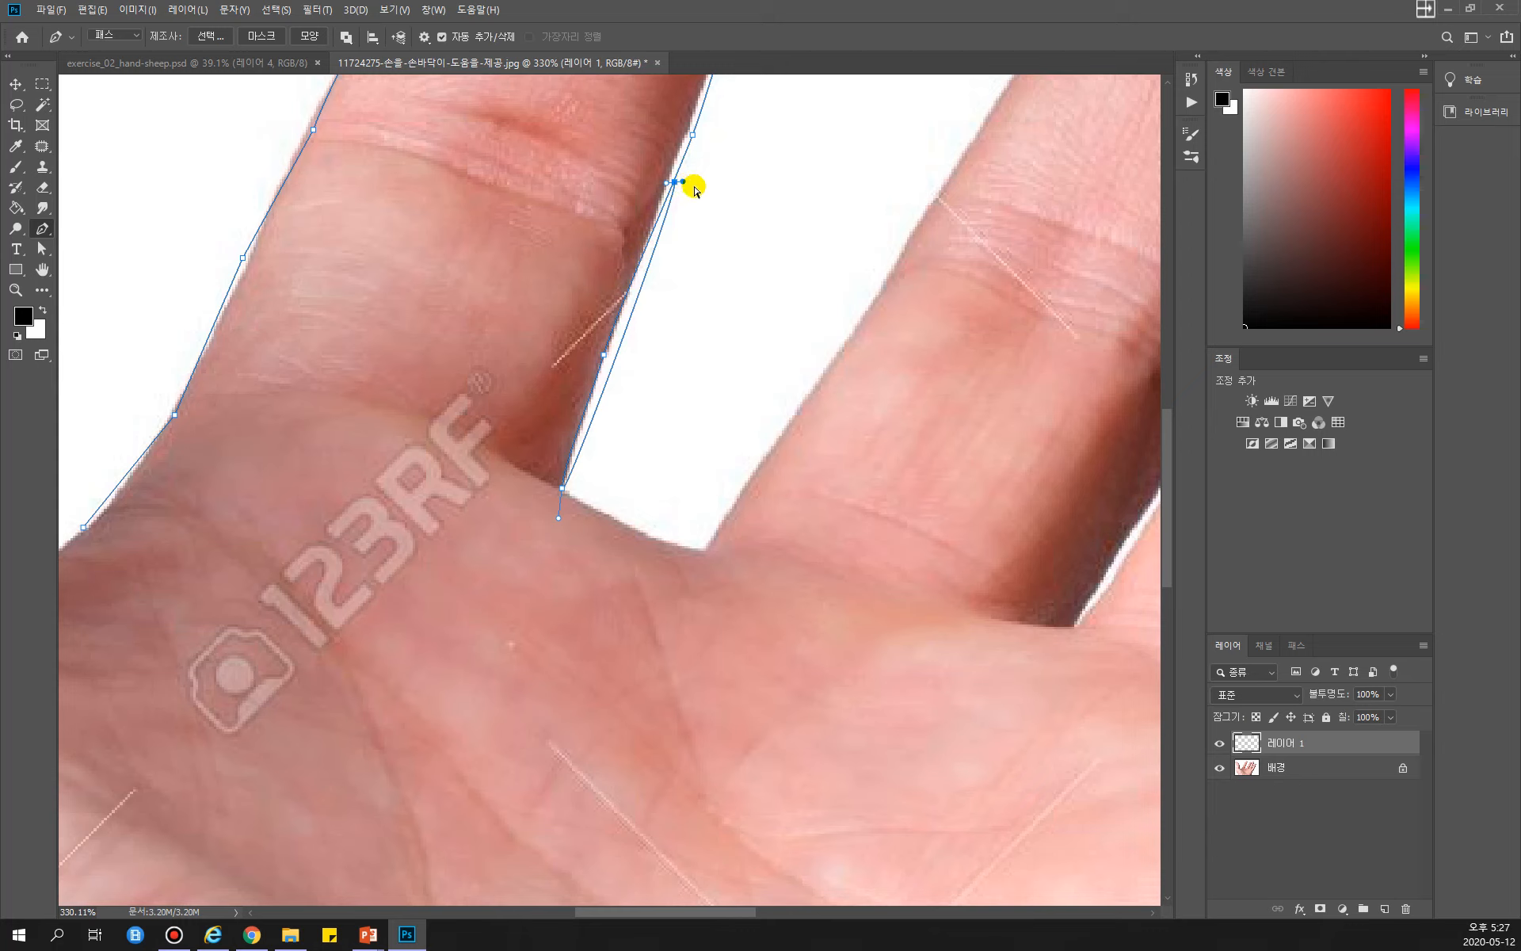
pyautogui.hotkey('ctrl', 'z')
pyautogui.moveTo(691, 184); pyautogui.dragTo(592, 464)
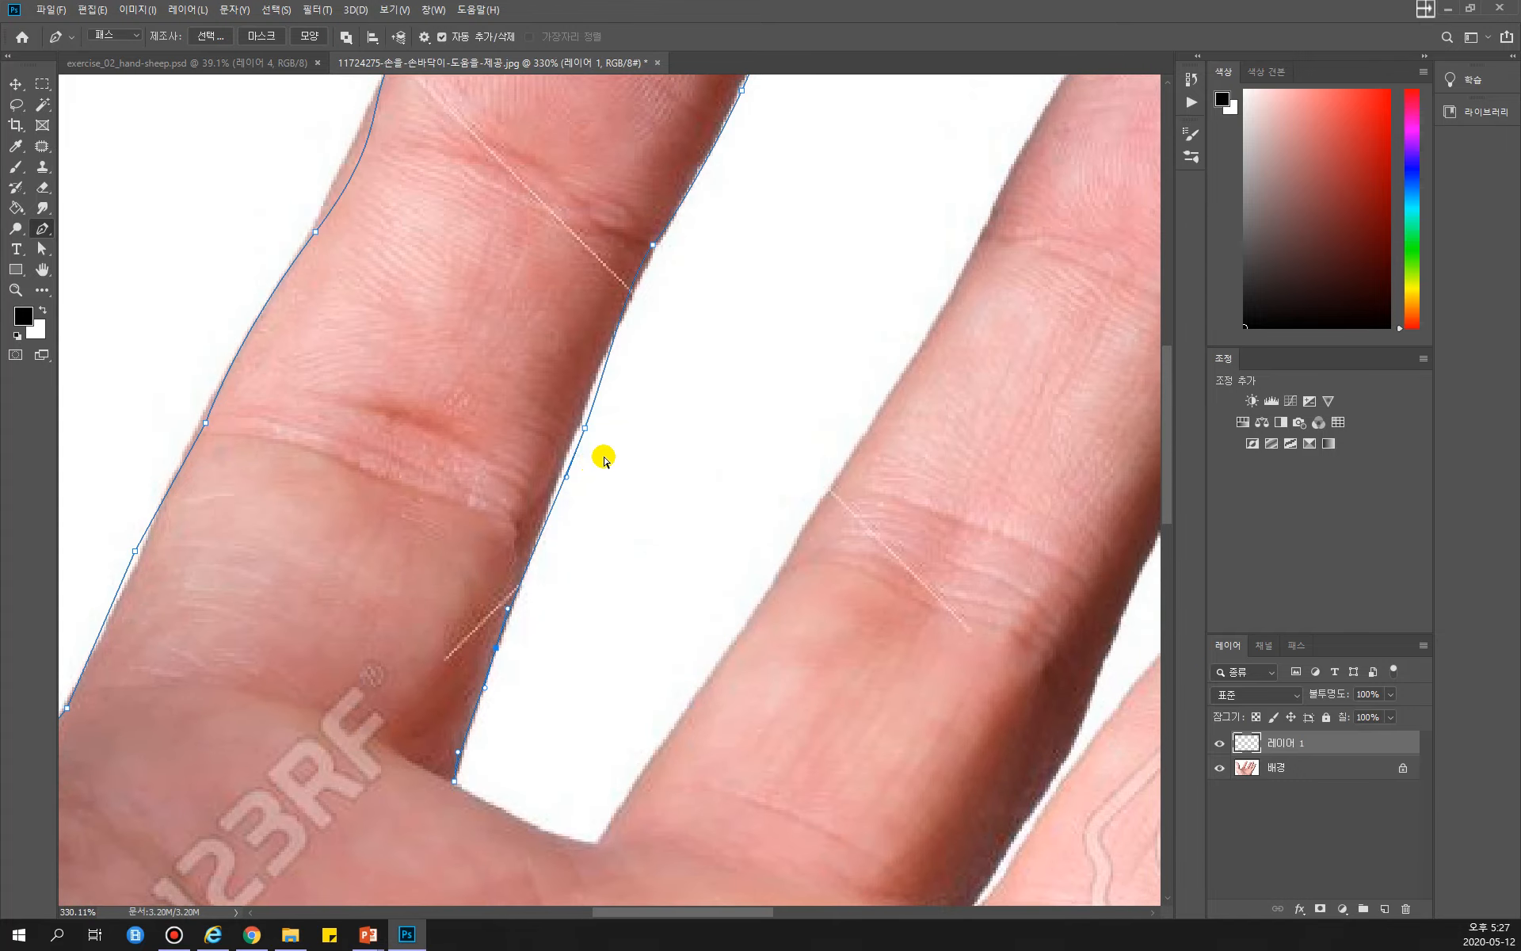
pyautogui.moveTo(585, 427); pyautogui.dragTo(572, 425)
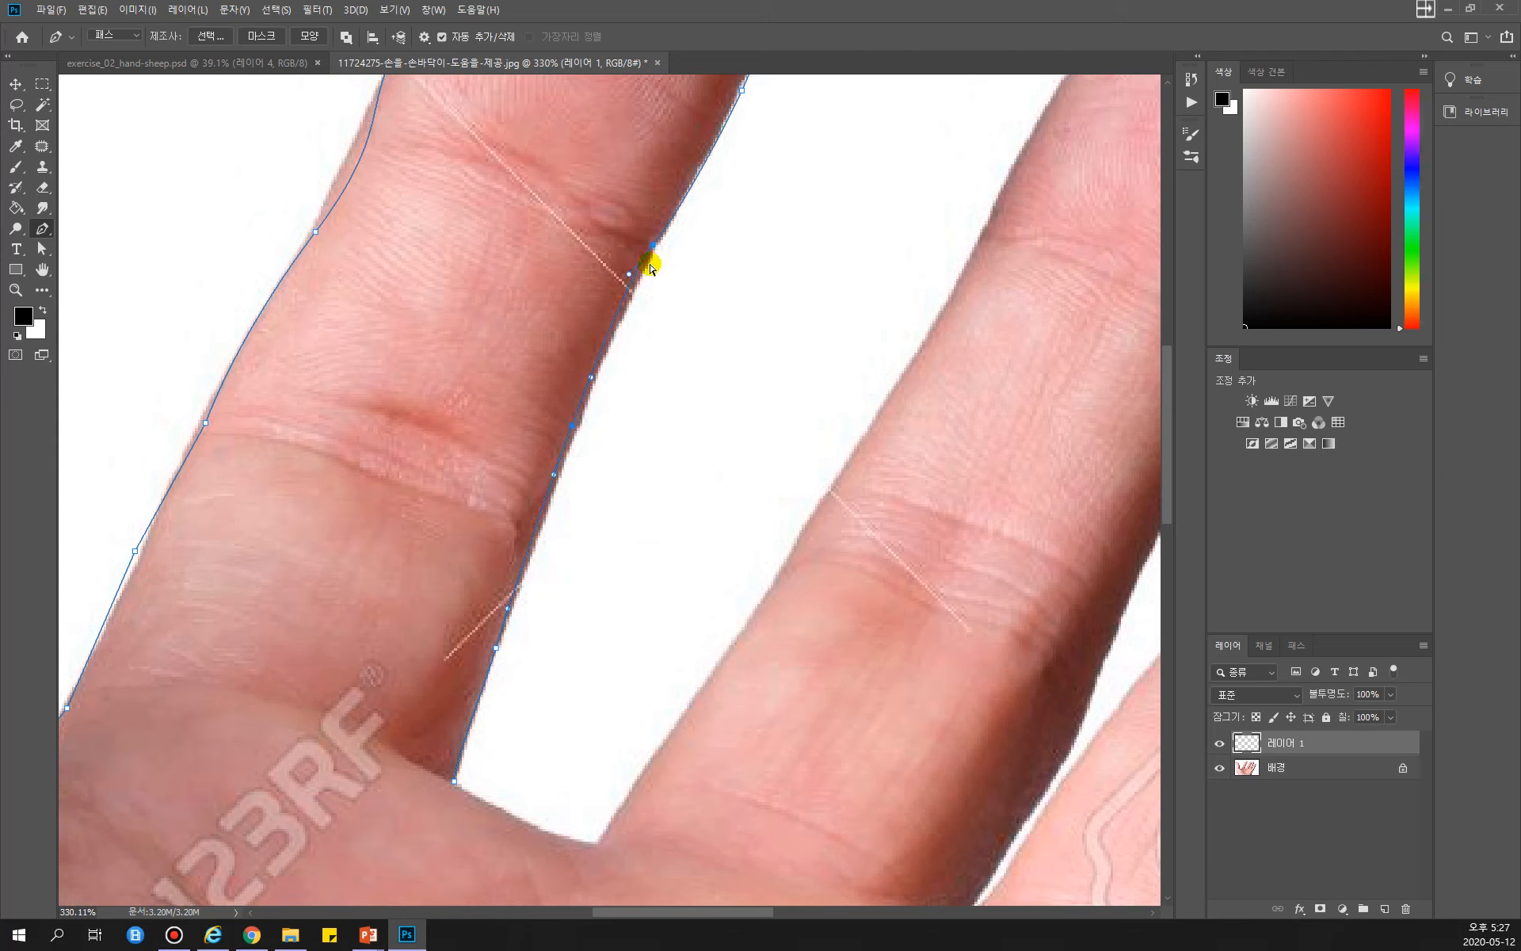
# Step: Reposition the anchor beside the index finger's upper joint crease and adjust its upper handle to fit the contour
pyautogui.moveTo(650, 273); pyautogui.dragTo(650, 269)
pyautogui.click(668, 235)
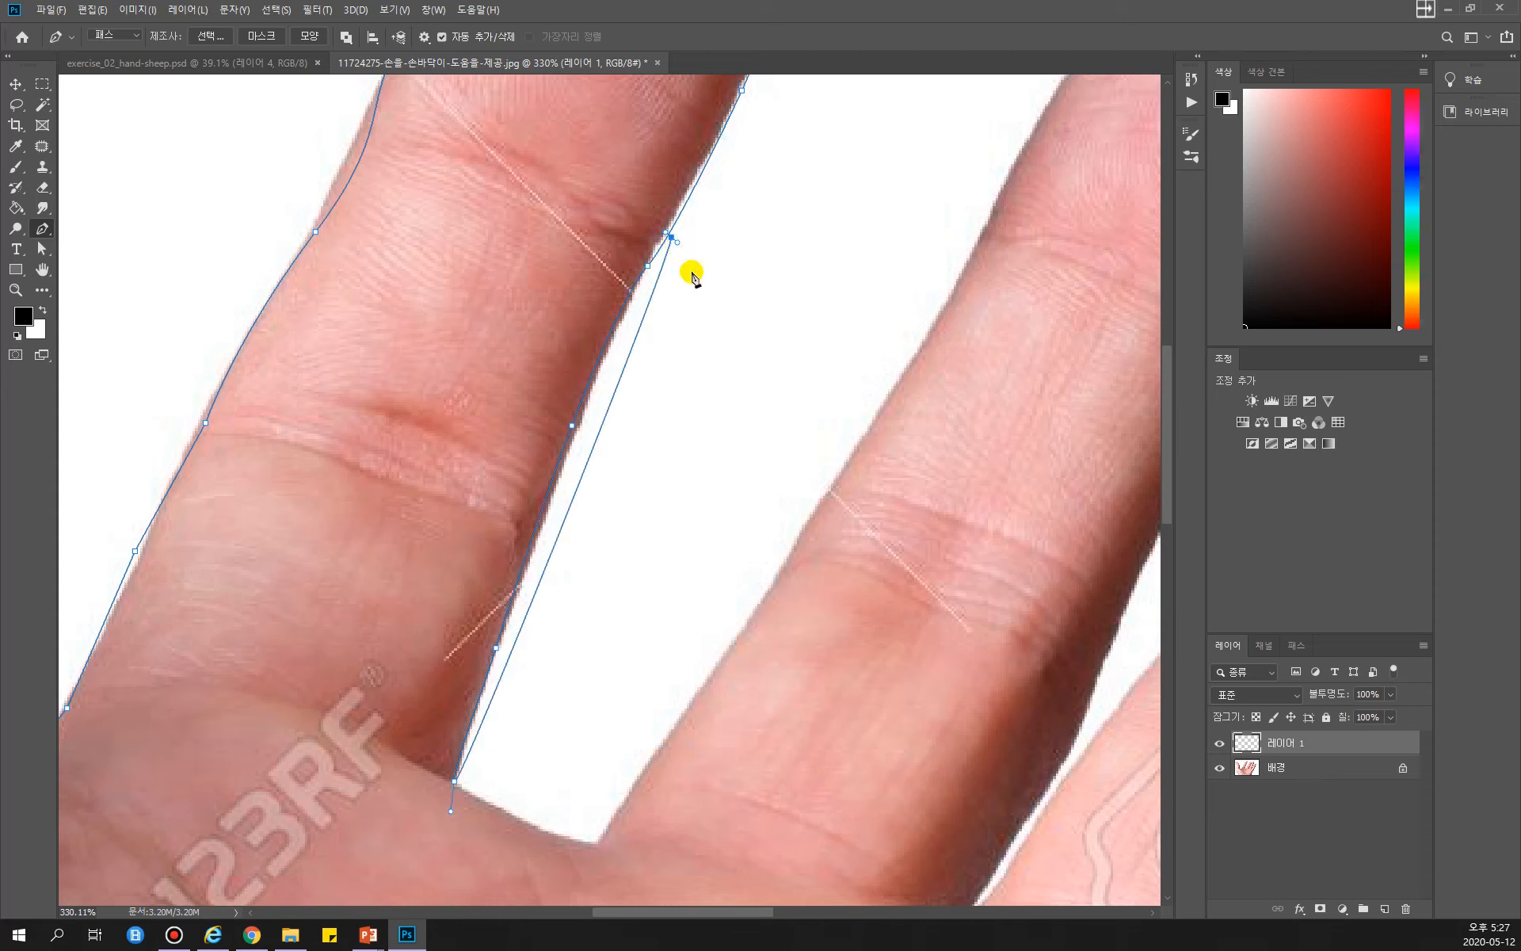
pyautogui.hotkey('ctrl', 'z')
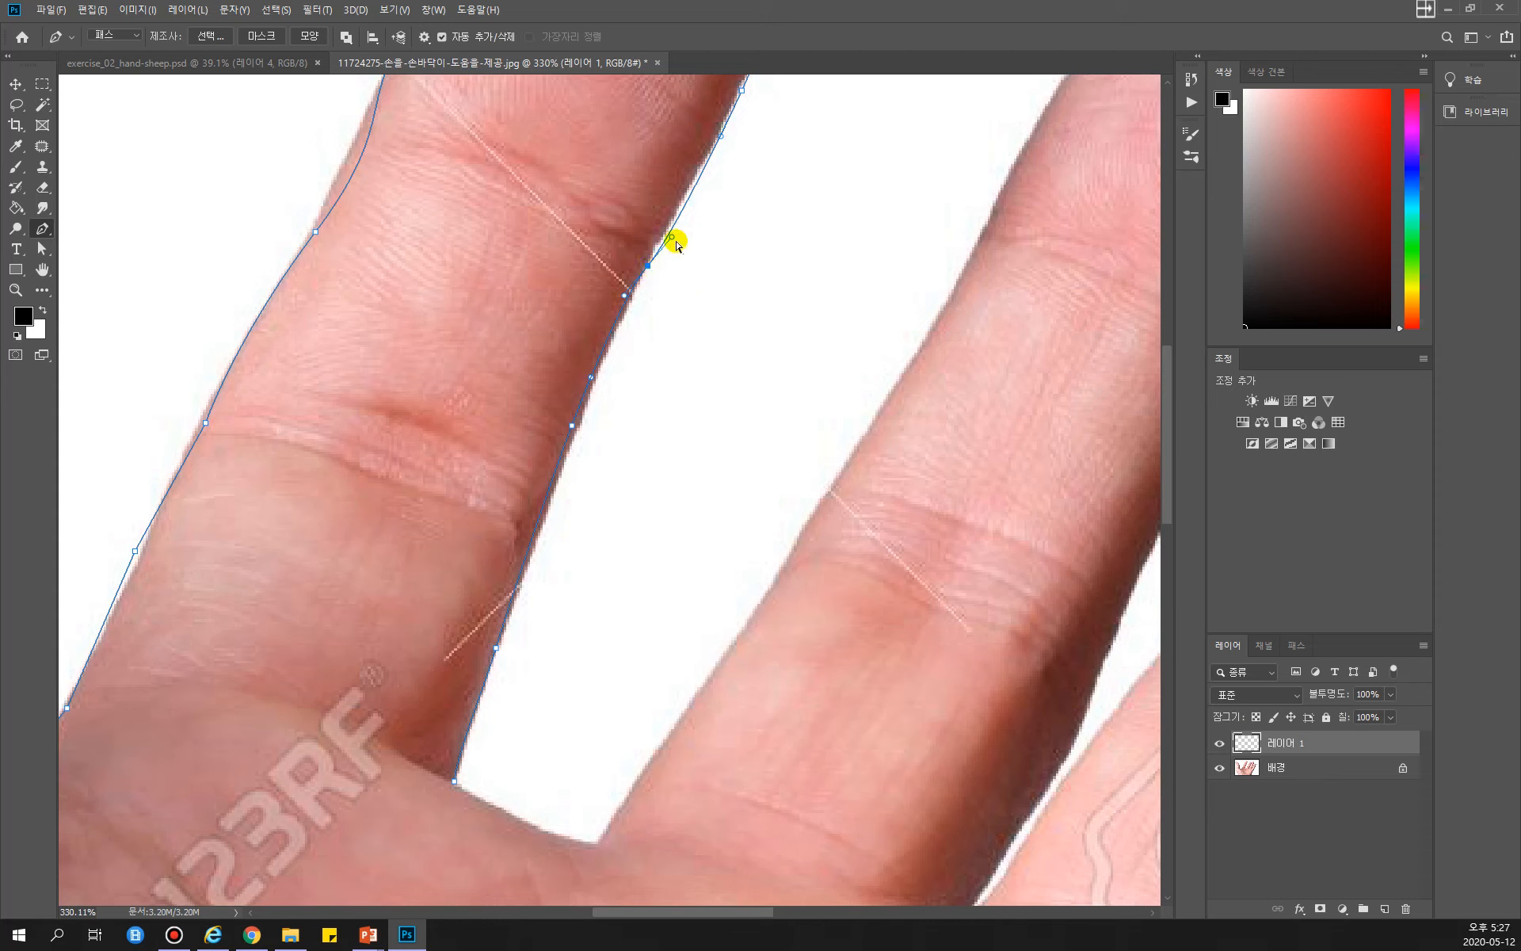
pyautogui.moveTo(672, 236); pyautogui.dragTo(667, 234)
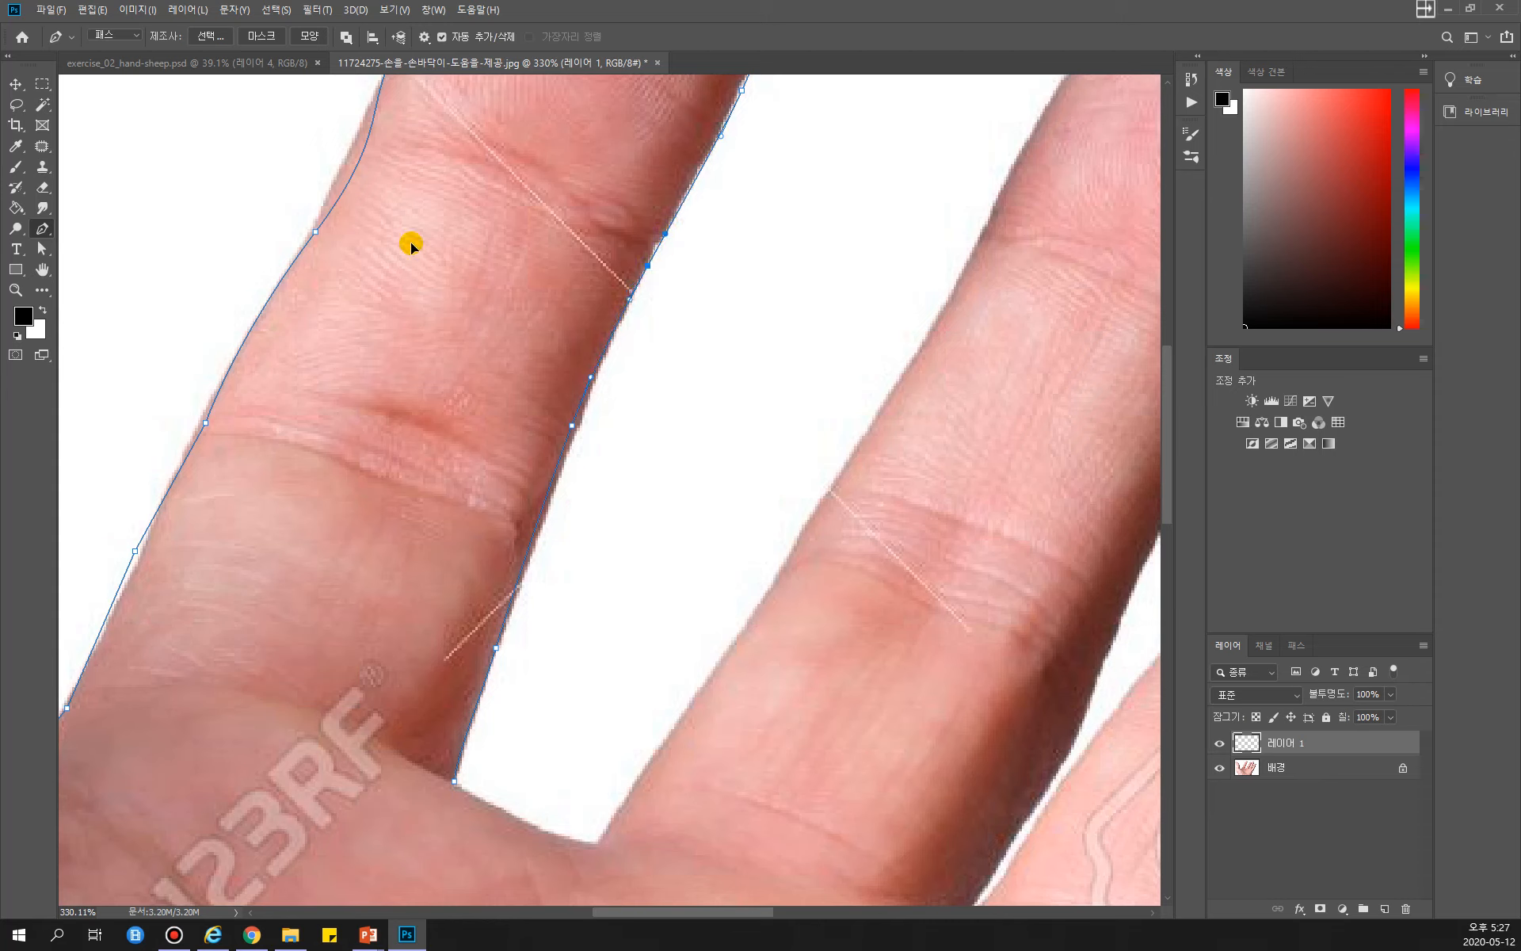
# Step: Reshape the thumb-side curve between the index finger's joints by adjusting the middle anchor's handles and moving it onto the edge
pyautogui.click(316, 232)
pyautogui.moveTo(418, 204); pyautogui.dragTo(487, 382)
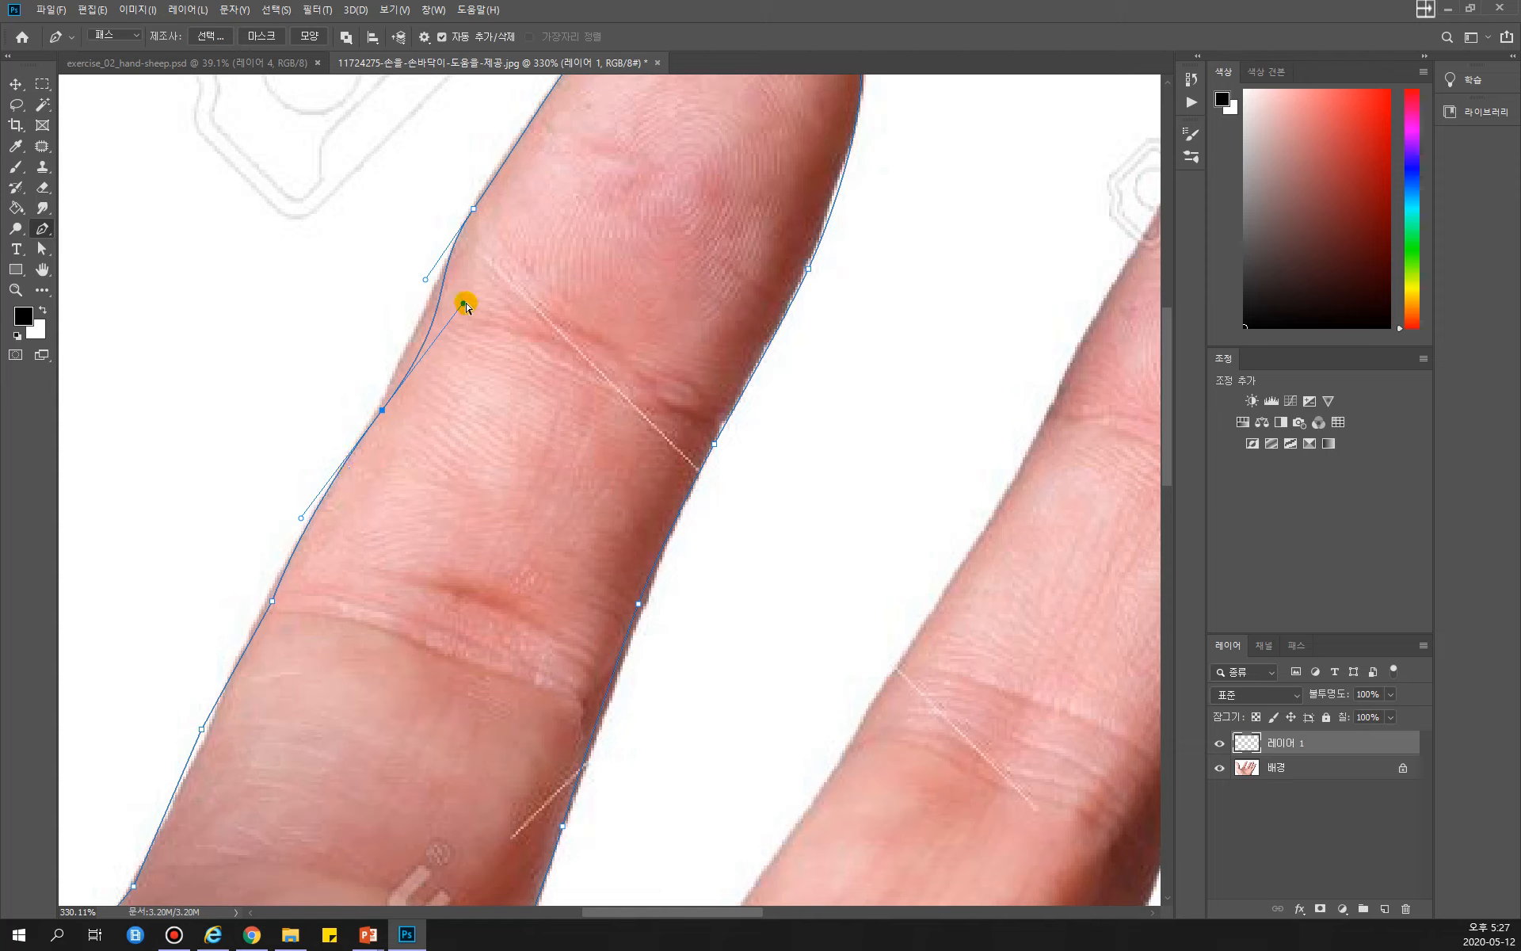
pyautogui.moveTo(463, 303); pyautogui.dragTo(410, 360)
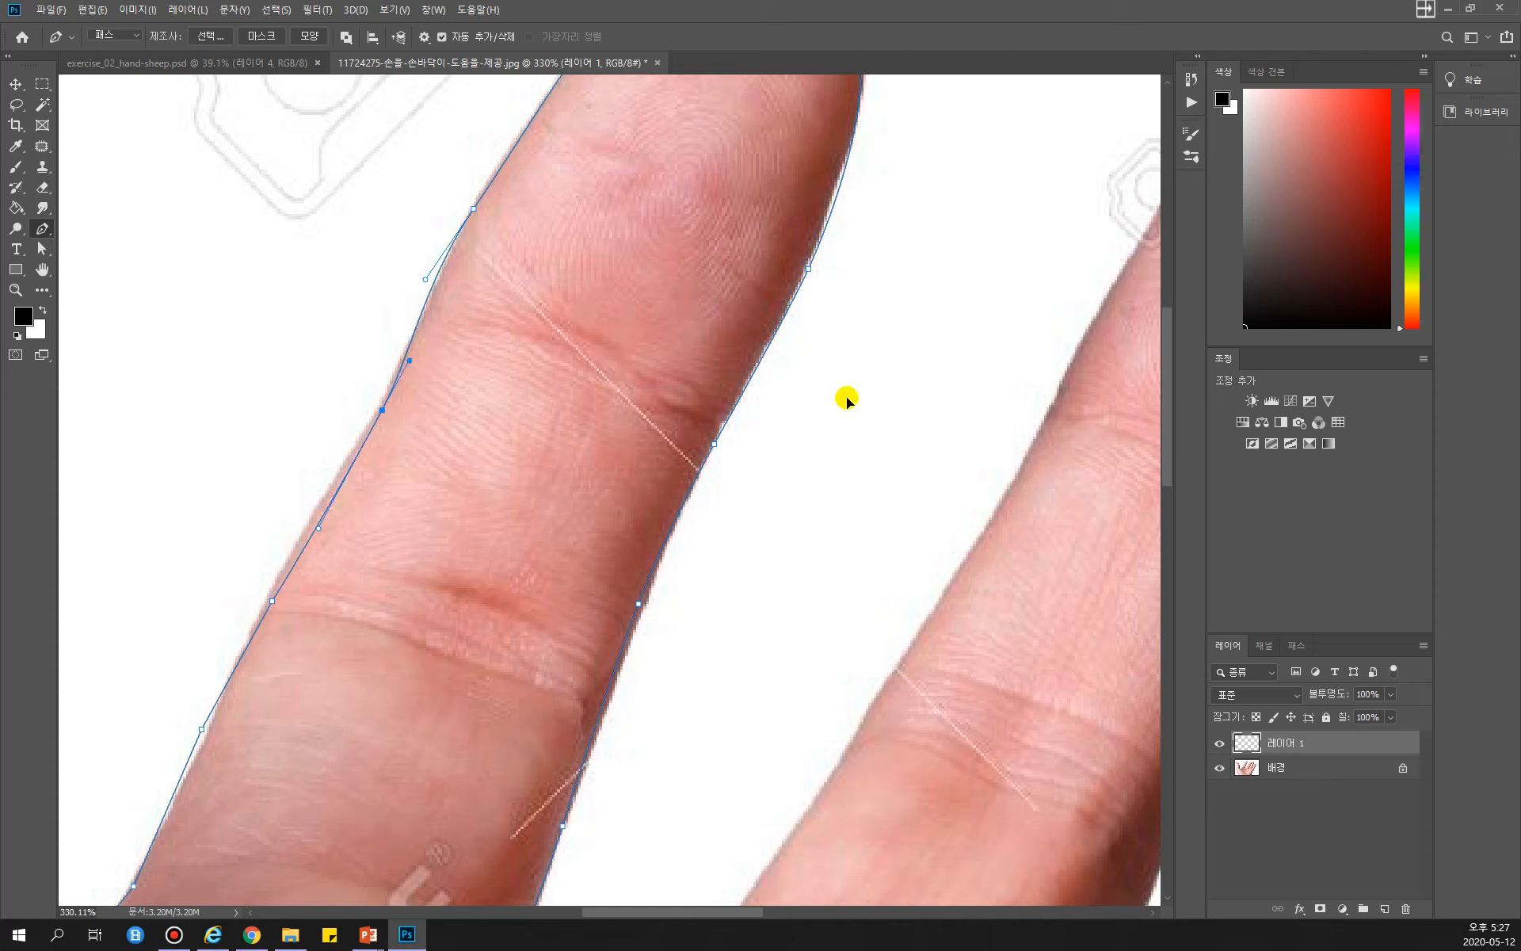
pyautogui.click(317, 528)
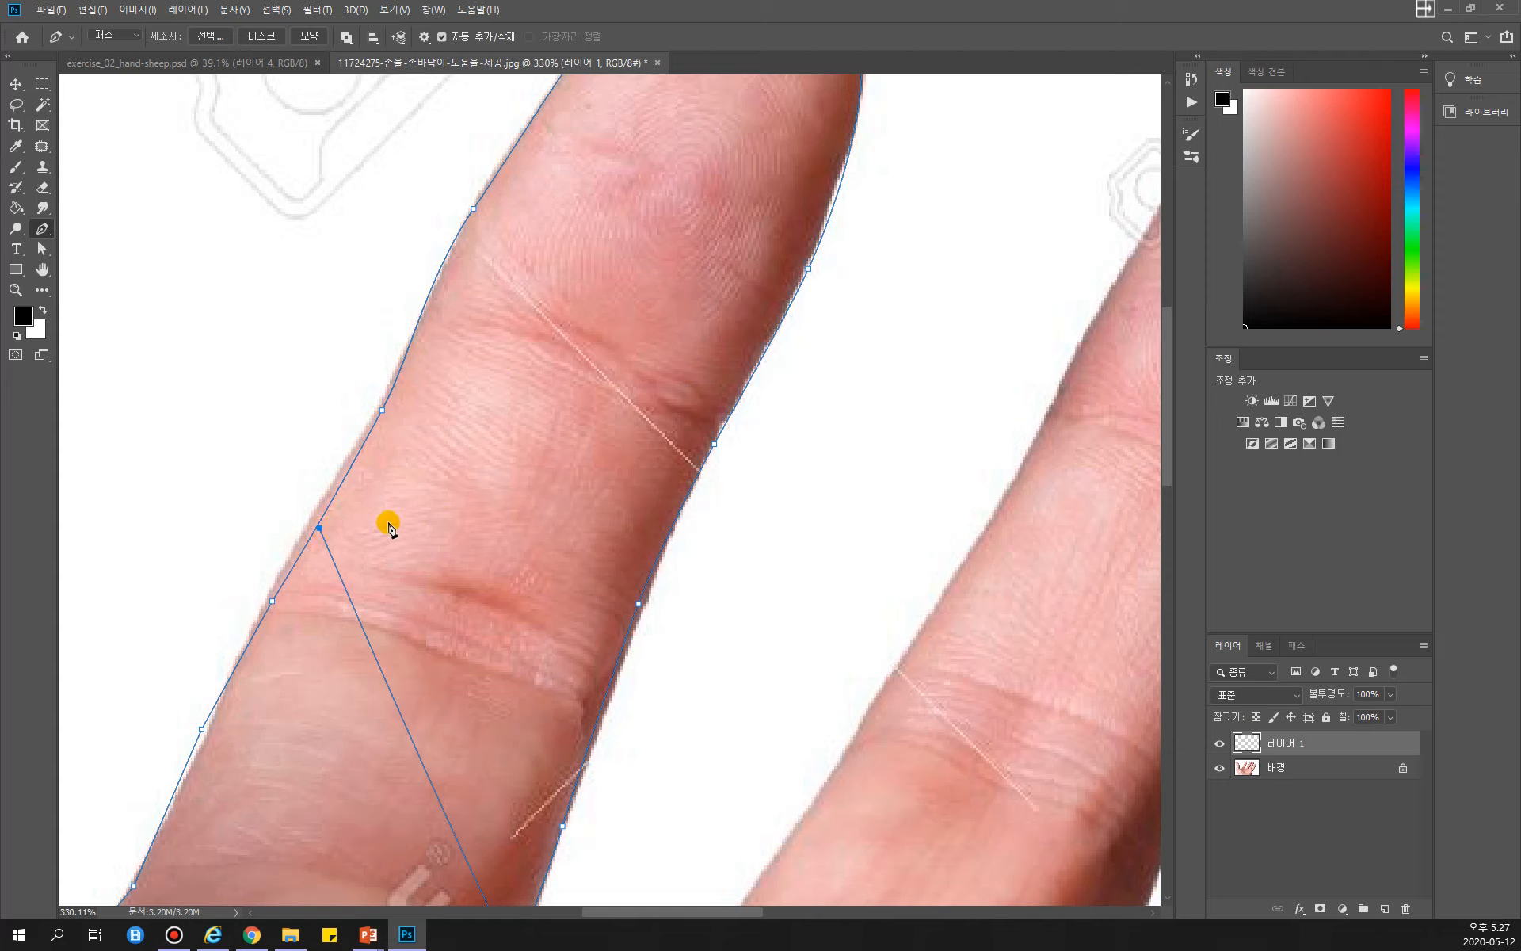
pyautogui.hotkey('ctrl', 'z')
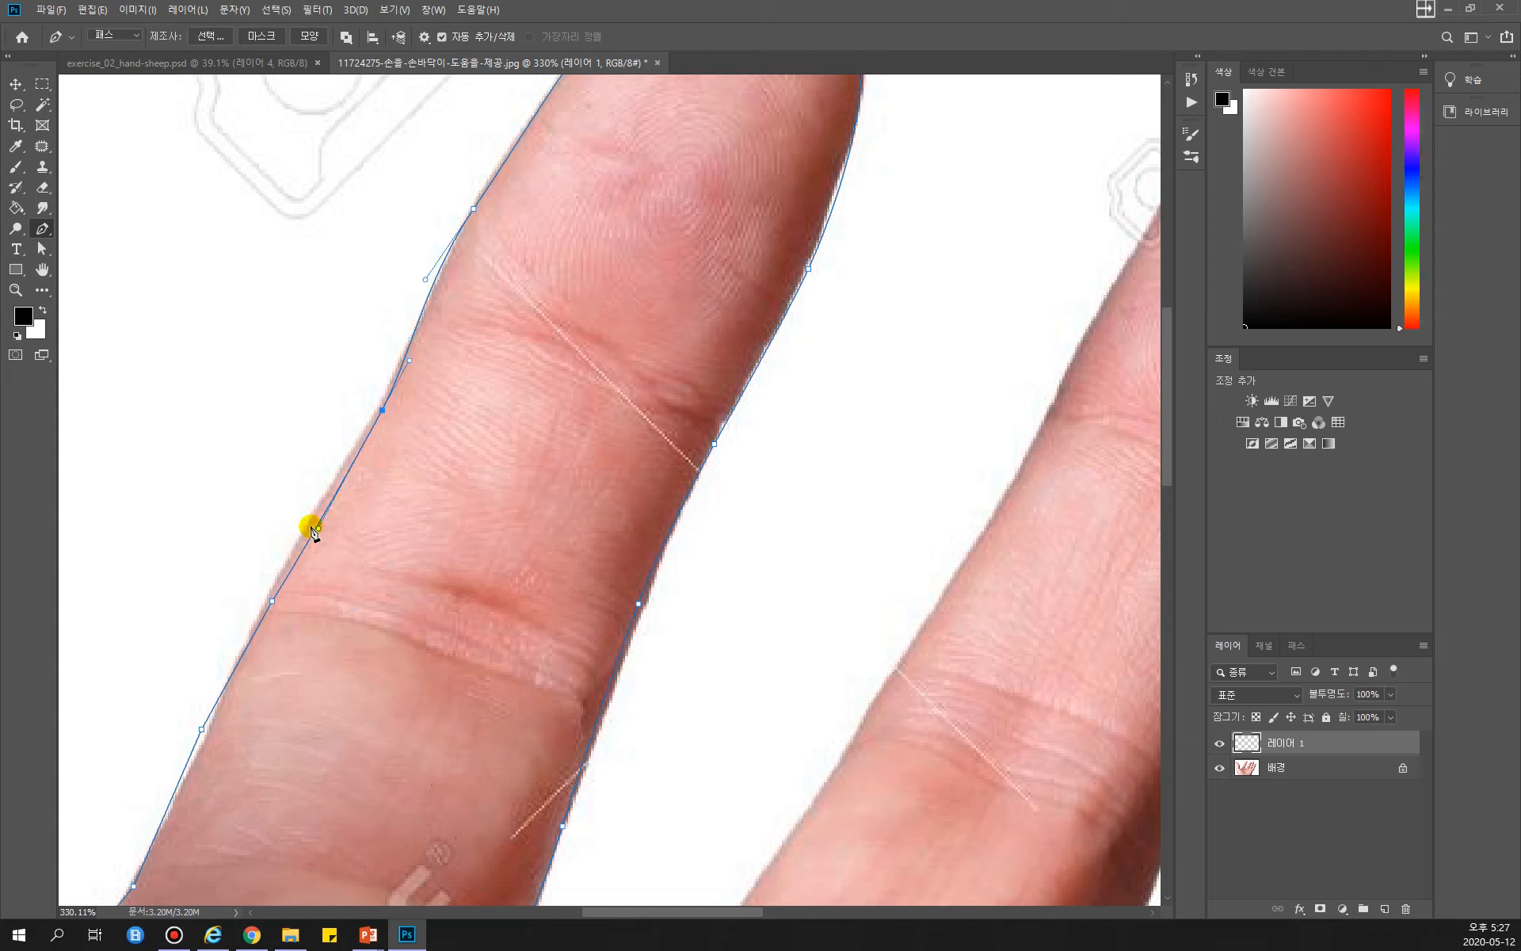
pyautogui.press('z')
pyautogui.moveTo(318, 529); pyautogui.dragTo(306, 519)
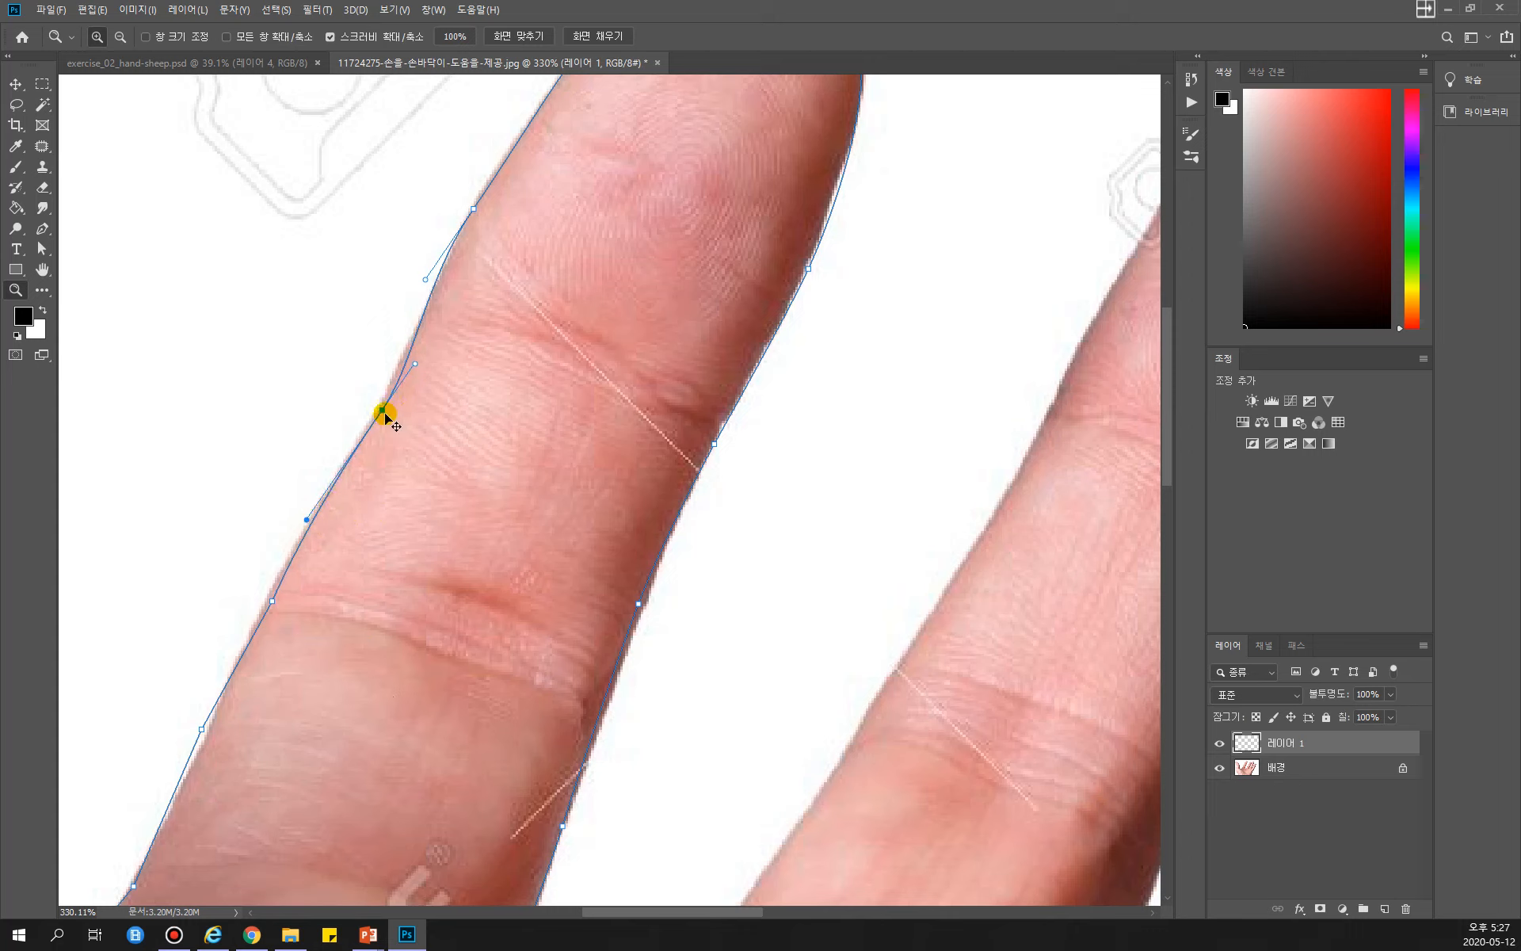
pyautogui.moveTo(382, 411); pyautogui.dragTo(366, 435)
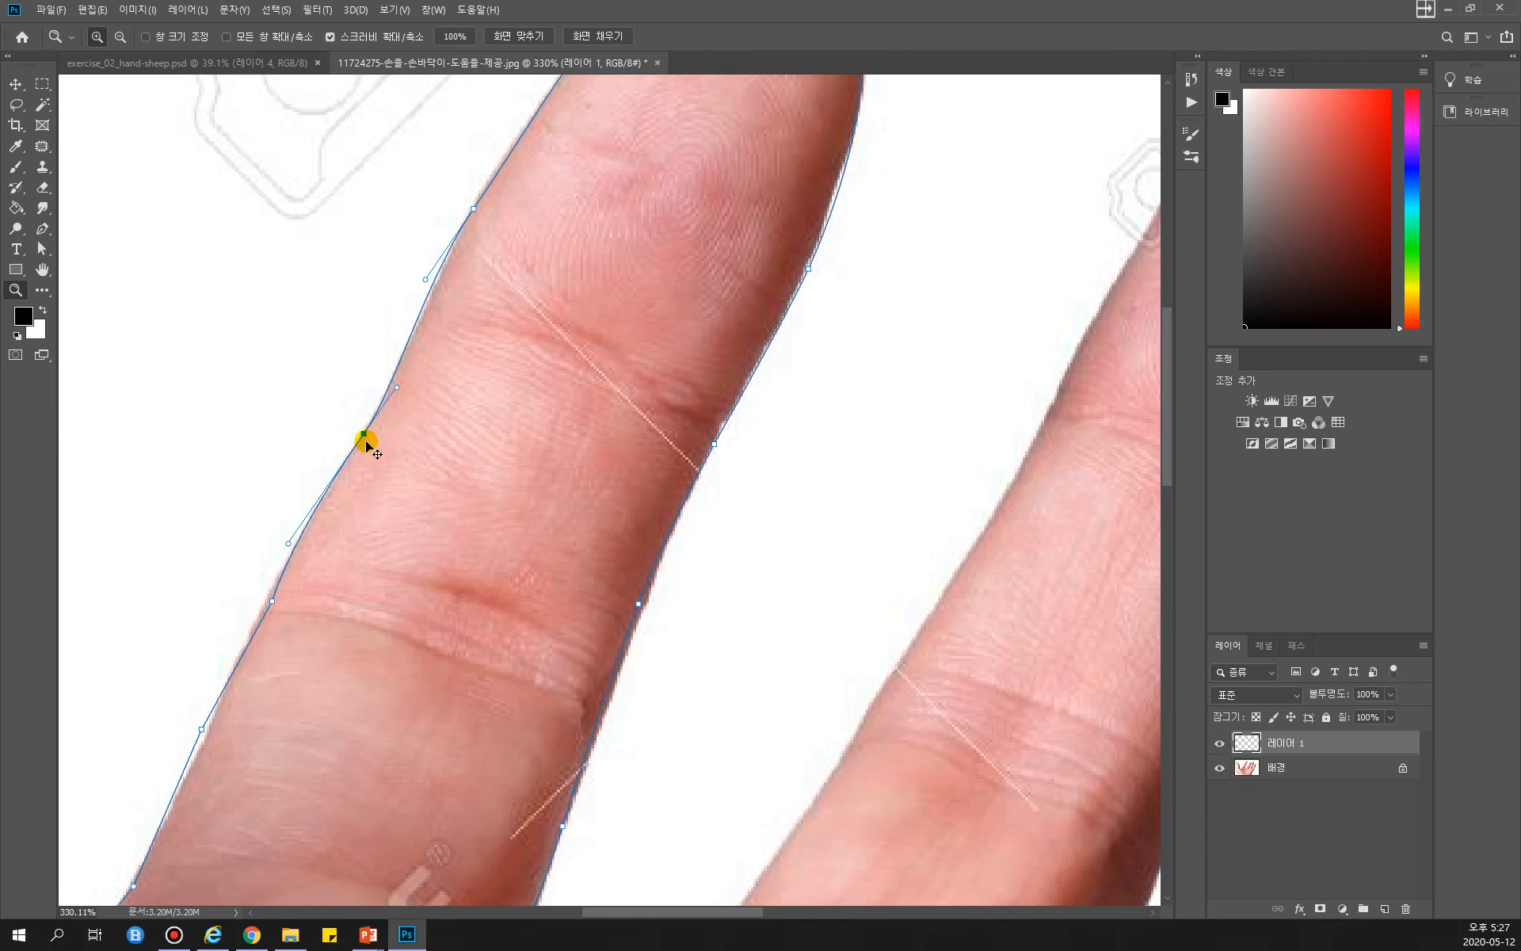
pyautogui.moveTo(238, 576); pyautogui.dragTo(291, 402)
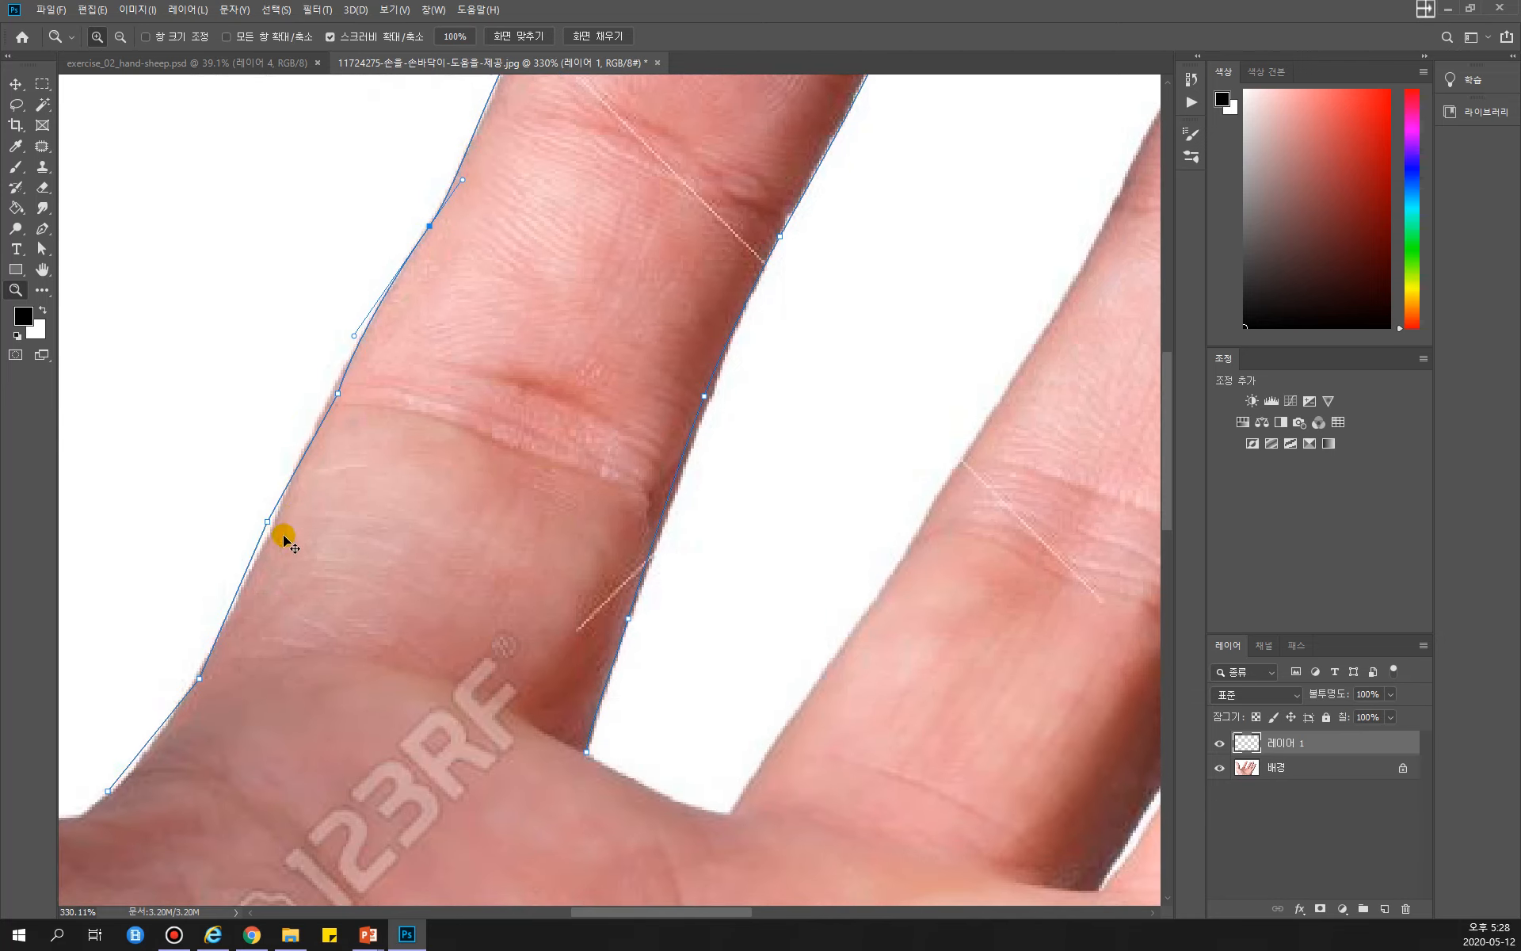
# Step: Move the anchor below the lower joint on the thumb side onto the skin edge, and close the path with a curve across the finger's base
pyautogui.moveTo(267, 523); pyautogui.dragTo(270, 533)
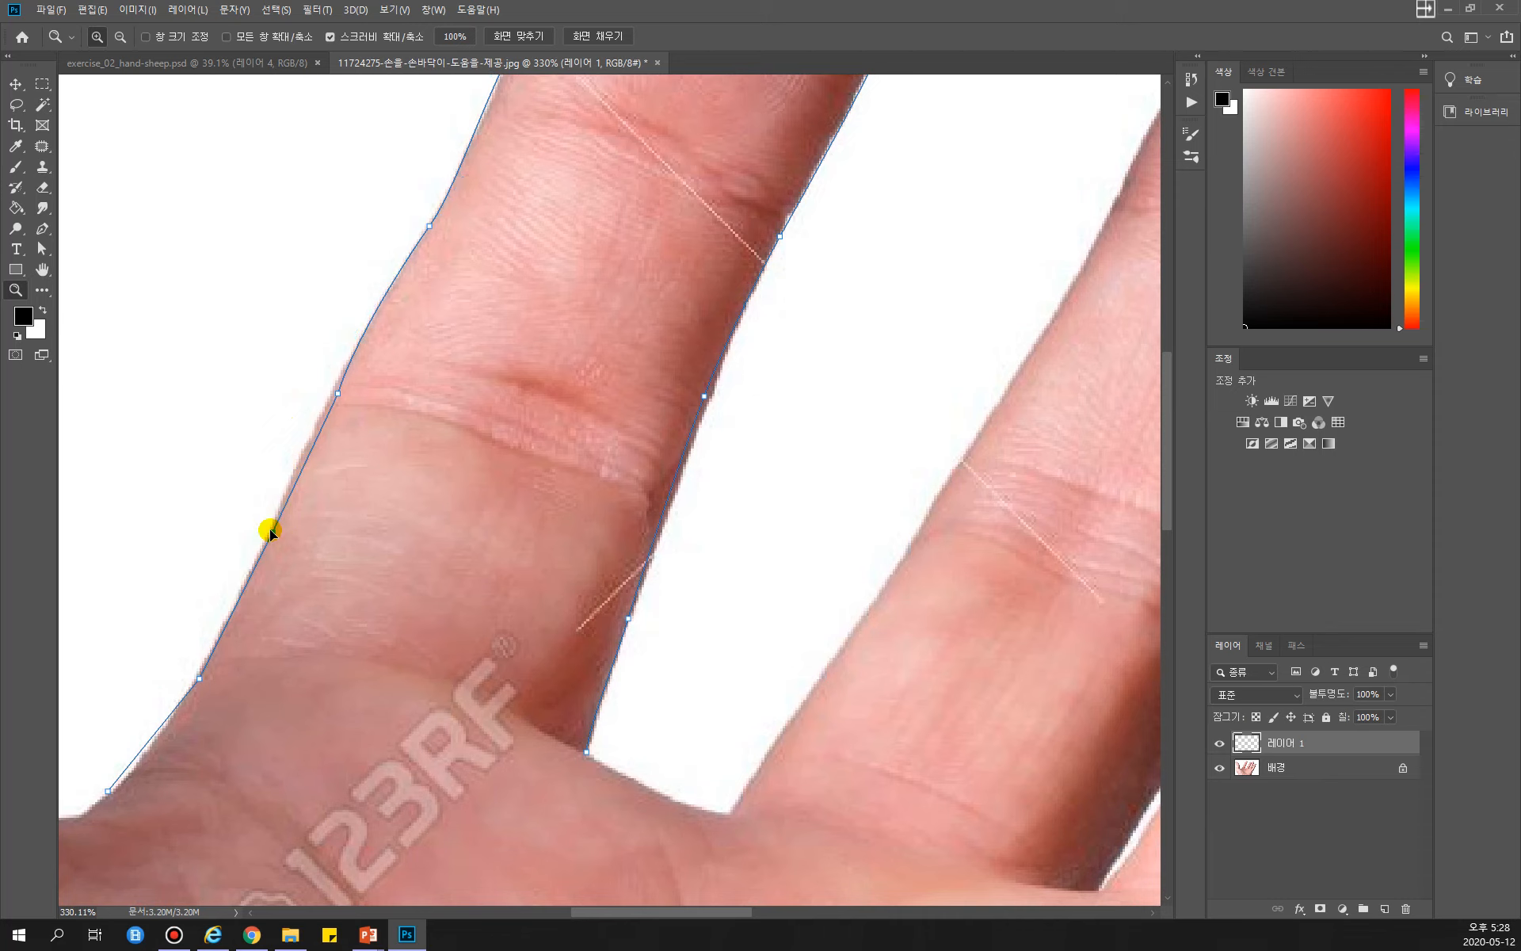
pyautogui.moveTo(465, 567); pyautogui.dragTo(459, 380)
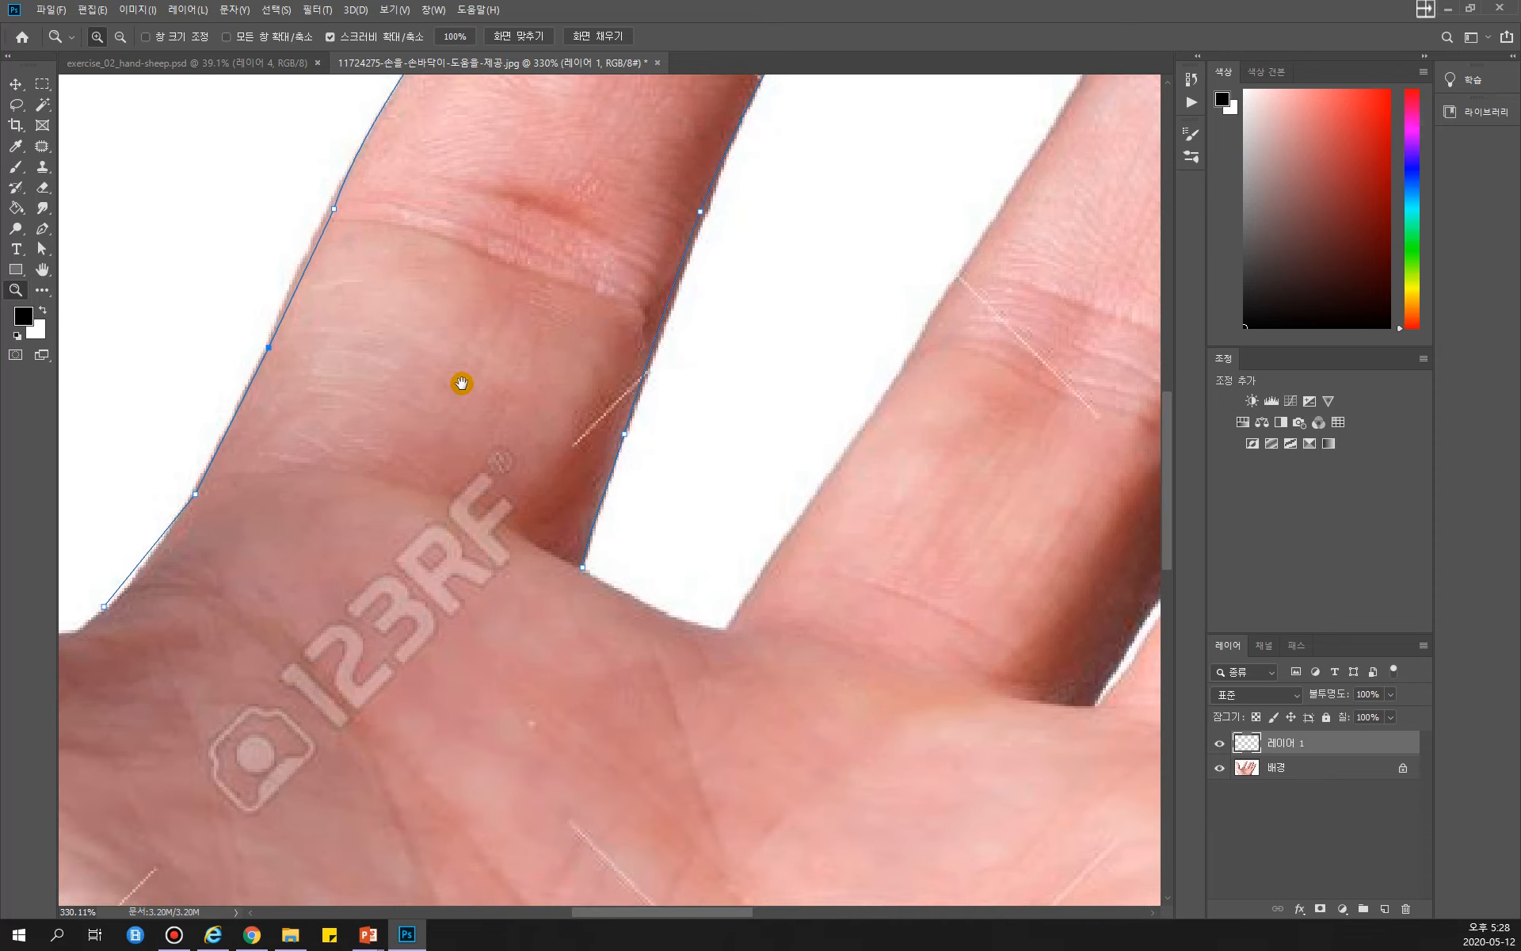
pyautogui.click(43, 229)
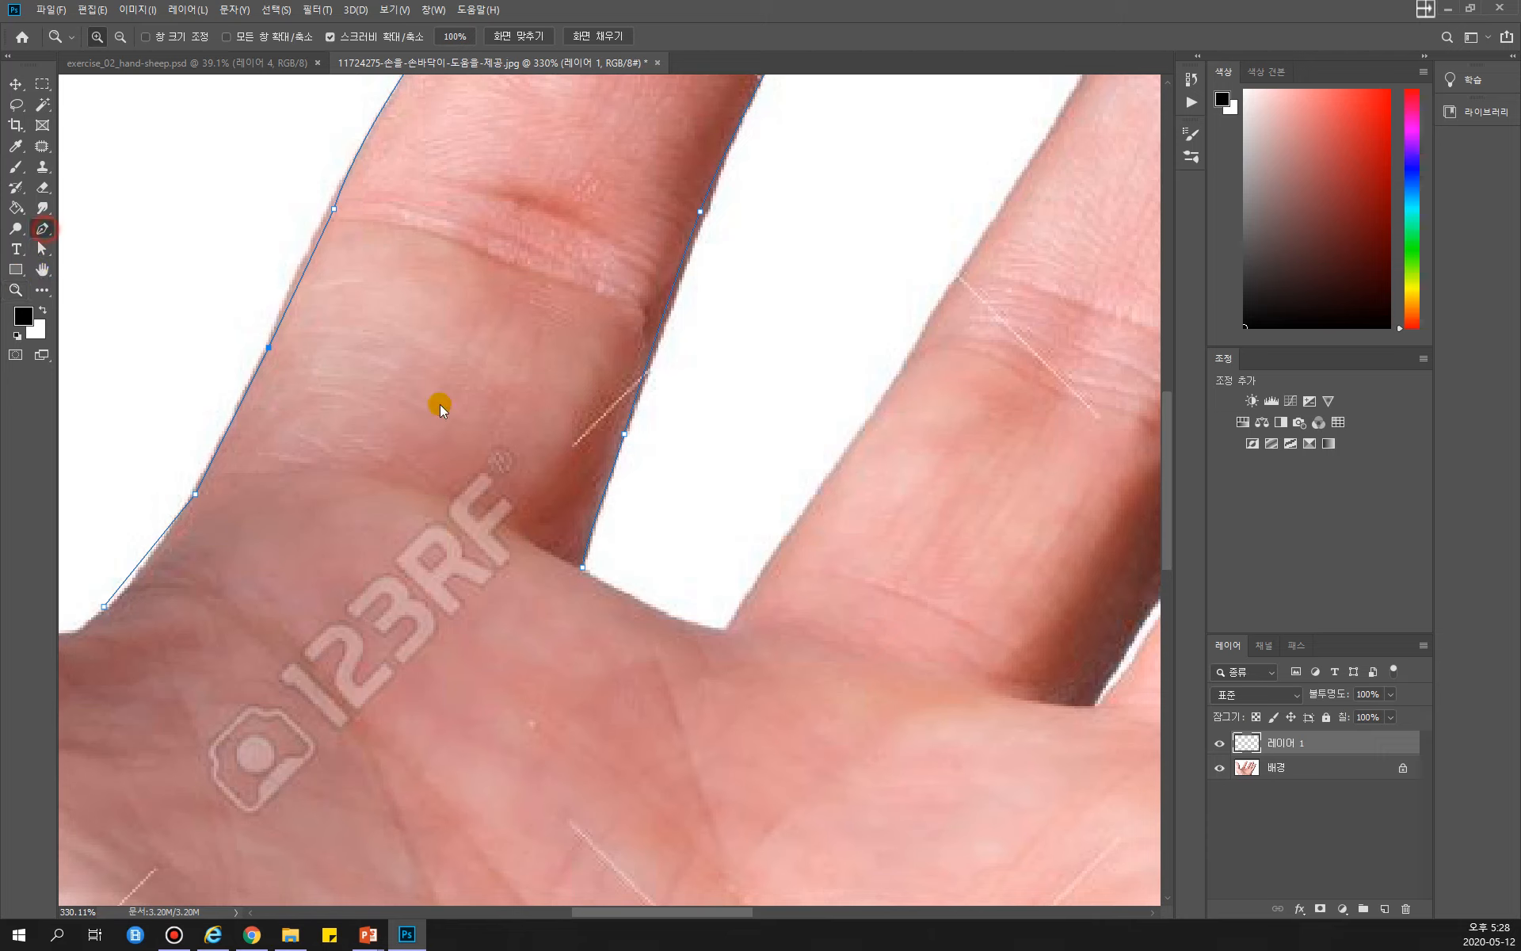
pyautogui.click(584, 567)
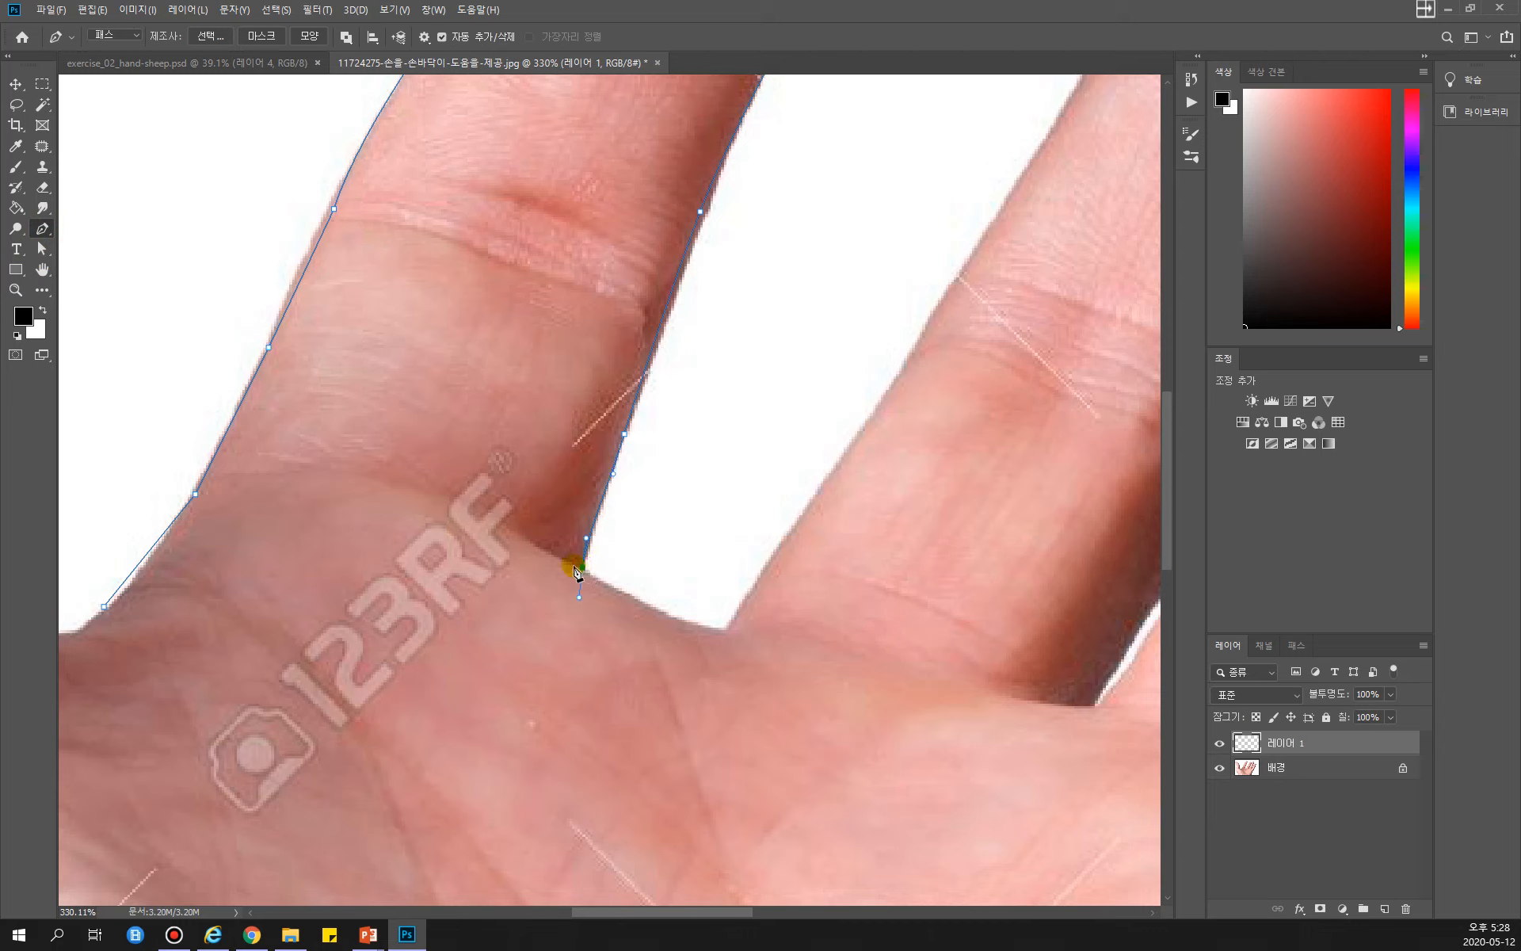
pyautogui.moveTo(359, 497); pyautogui.dragTo(287, 502)
pyautogui.click(105, 607)
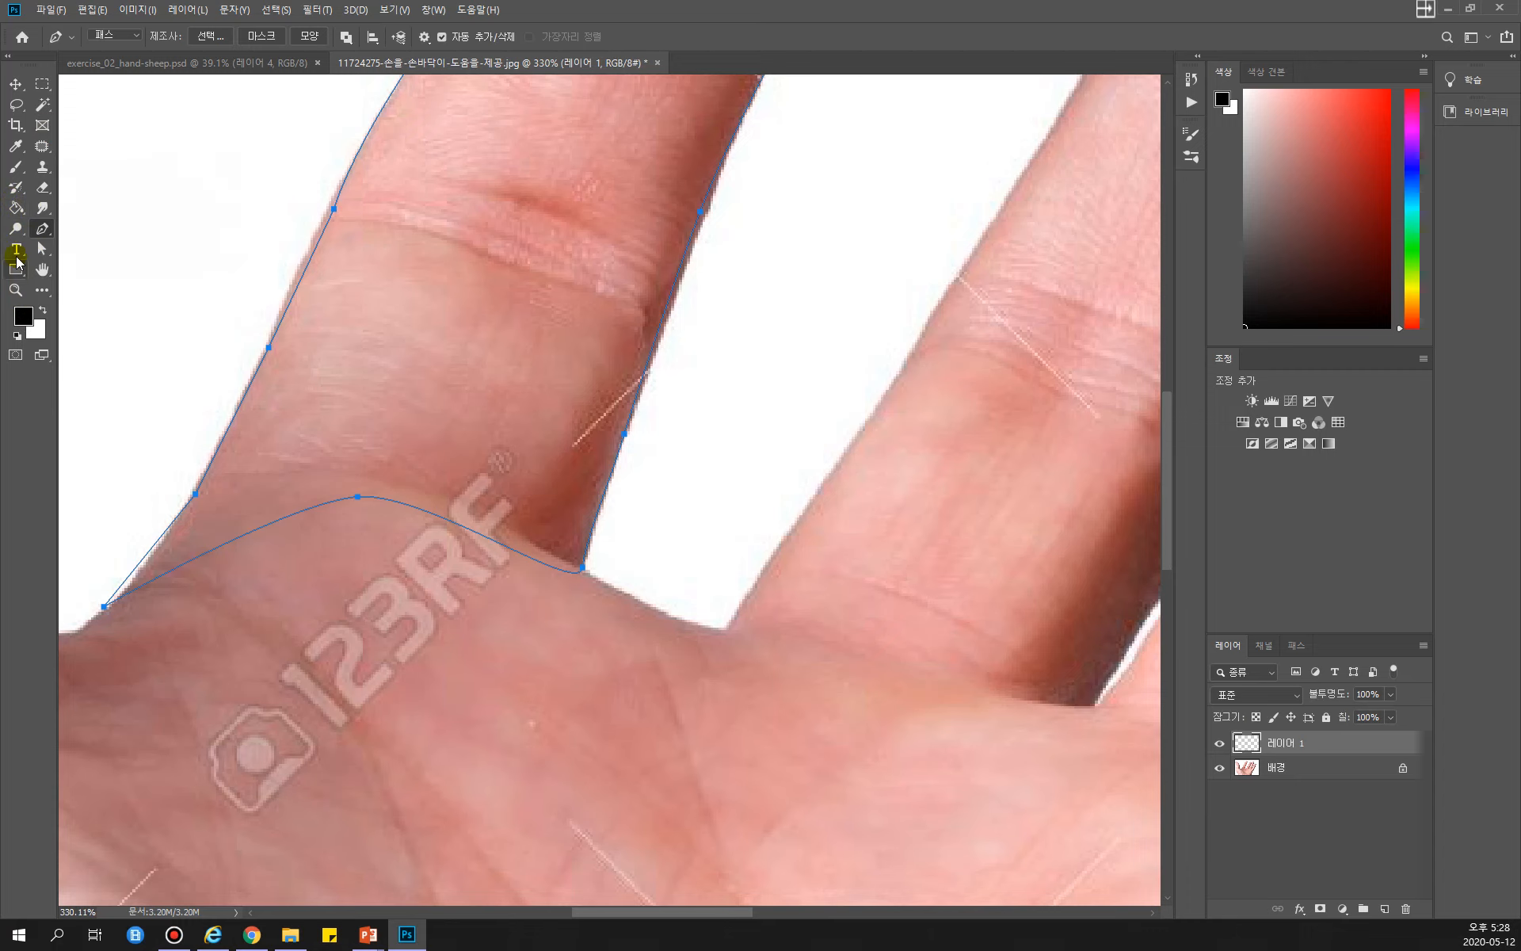
# Step: Convert the base anchor beside the middle finger to a corner point, aiming one handle along the finger edge and the other along the base curve
pyautogui.click(44, 231)
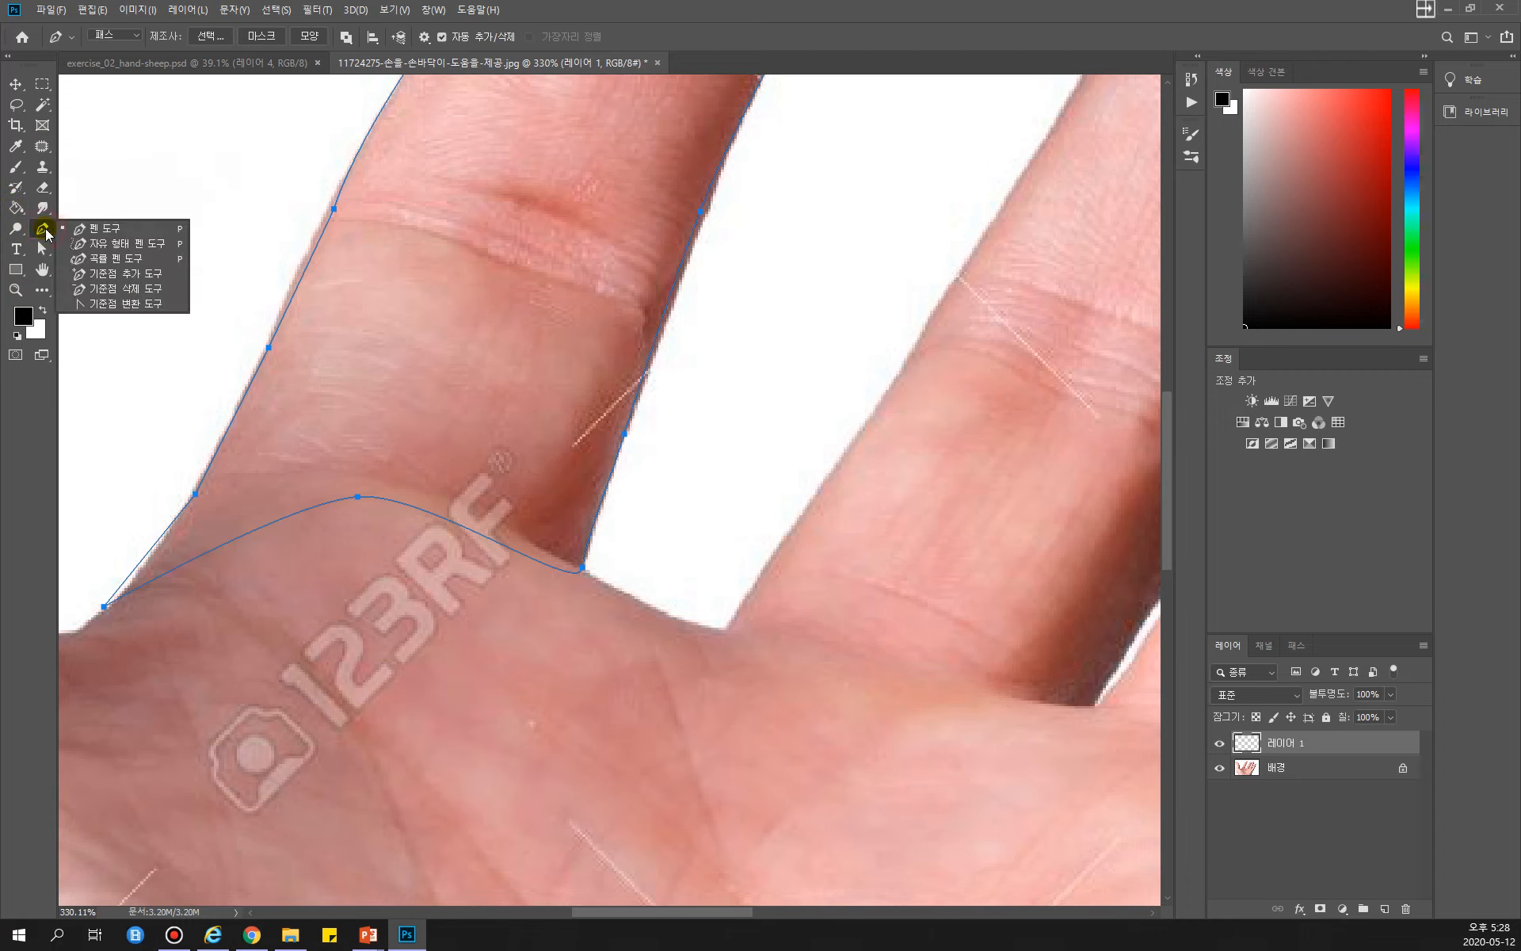
pyautogui.click(81, 305)
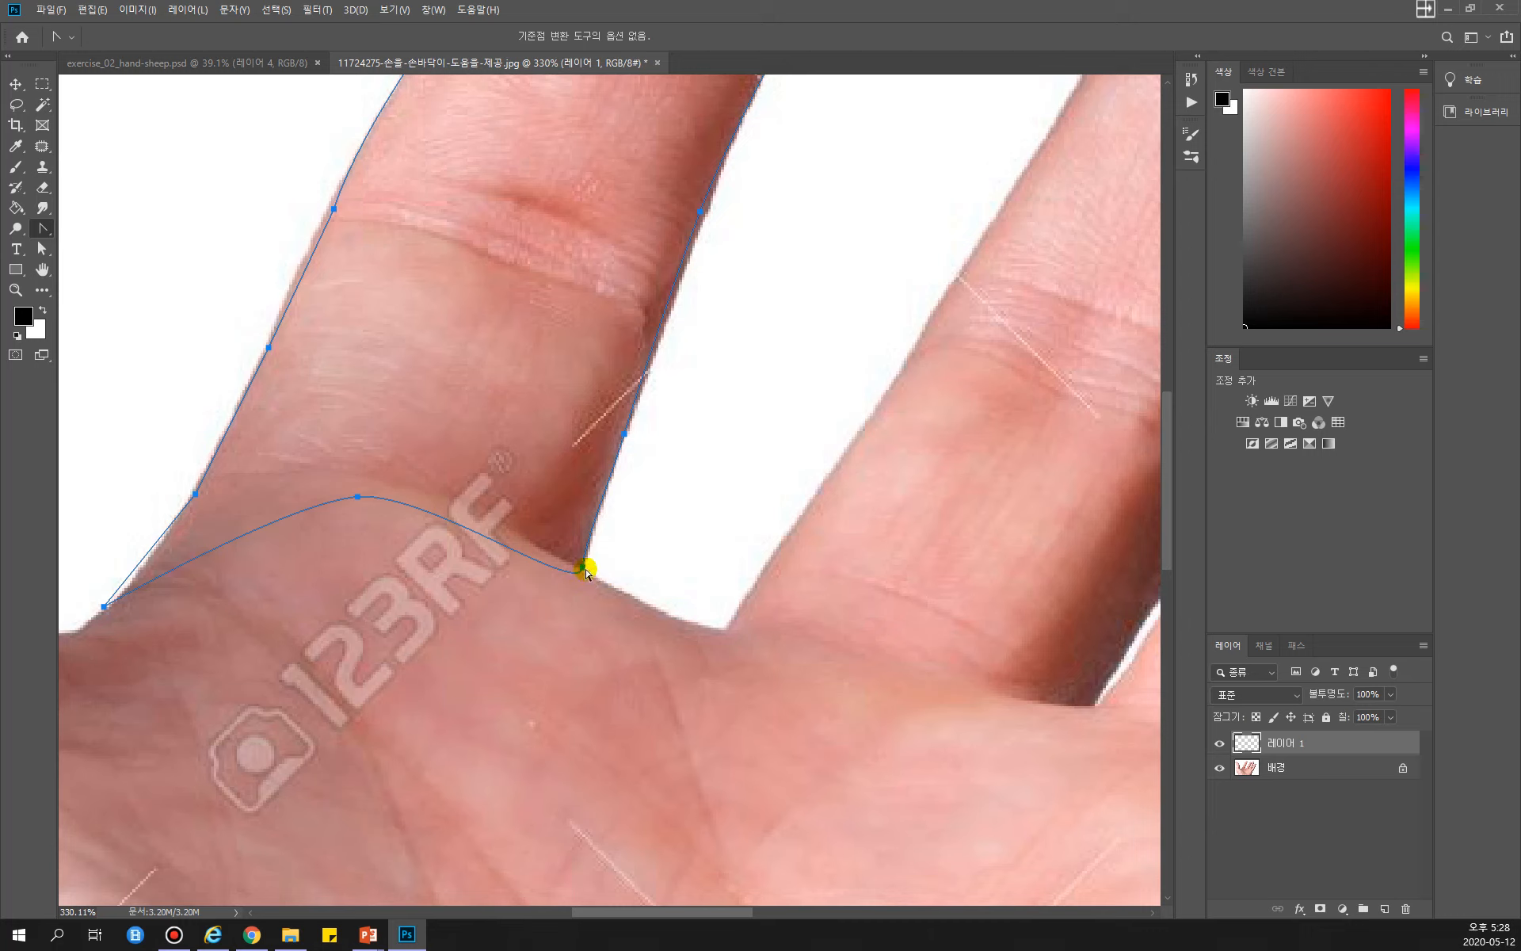
pyautogui.moveTo(584, 569)
pyautogui.mouseDown()
pyautogui.moveTo(614, 583)
pyautogui.moveTo(589, 541)
pyautogui.mouseUp()
pyautogui.scroll(5, 593, 560)
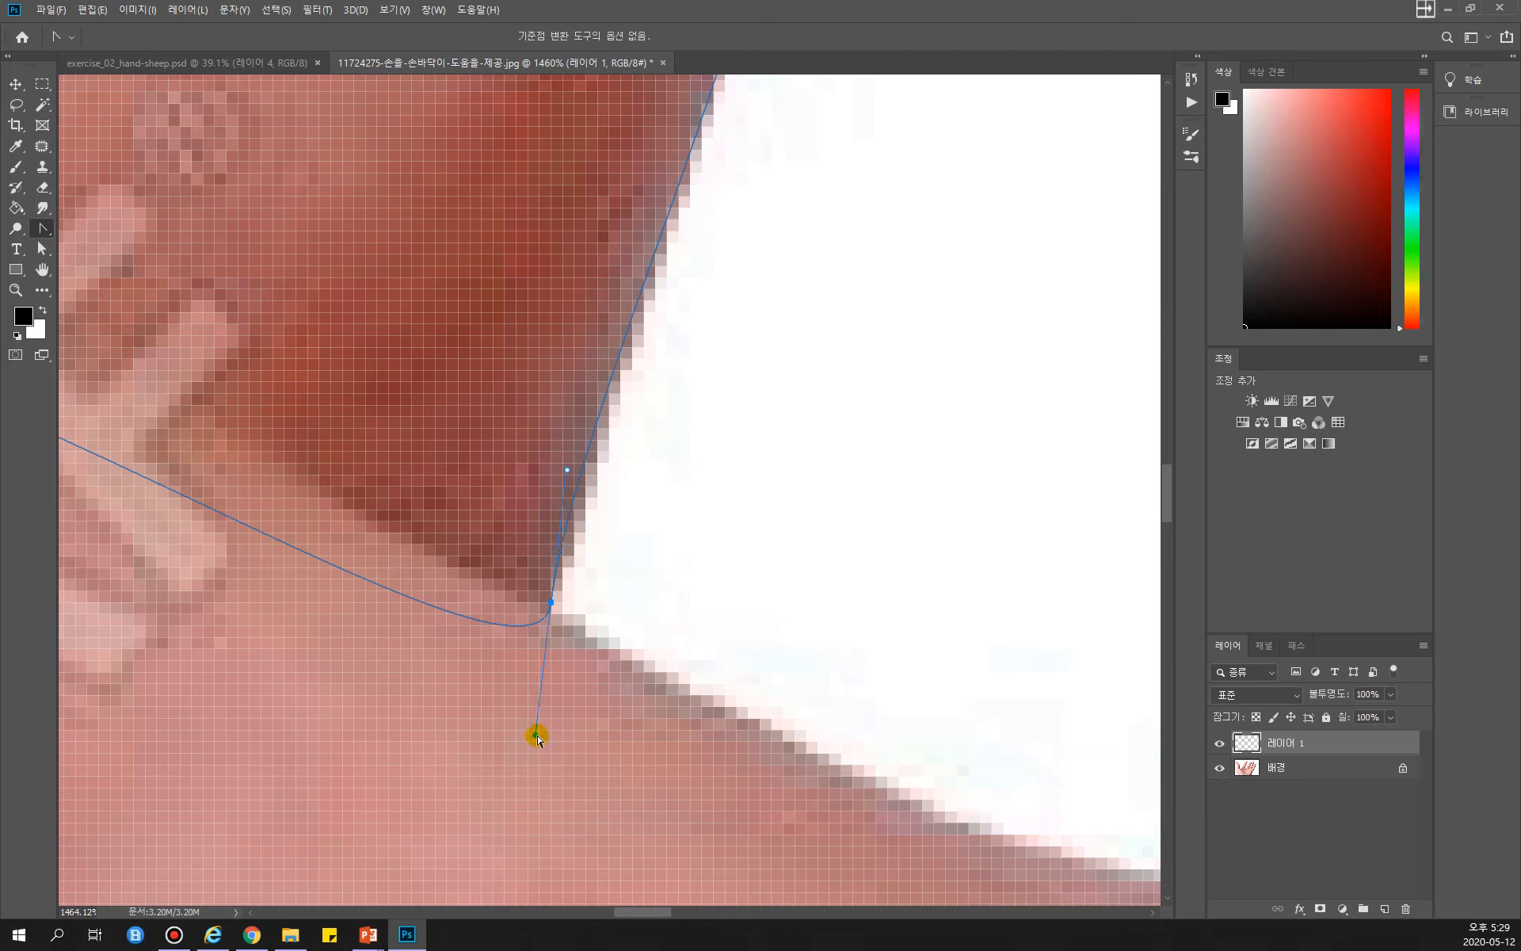
pyautogui.moveTo(537, 737); pyautogui.dragTo(464, 709)
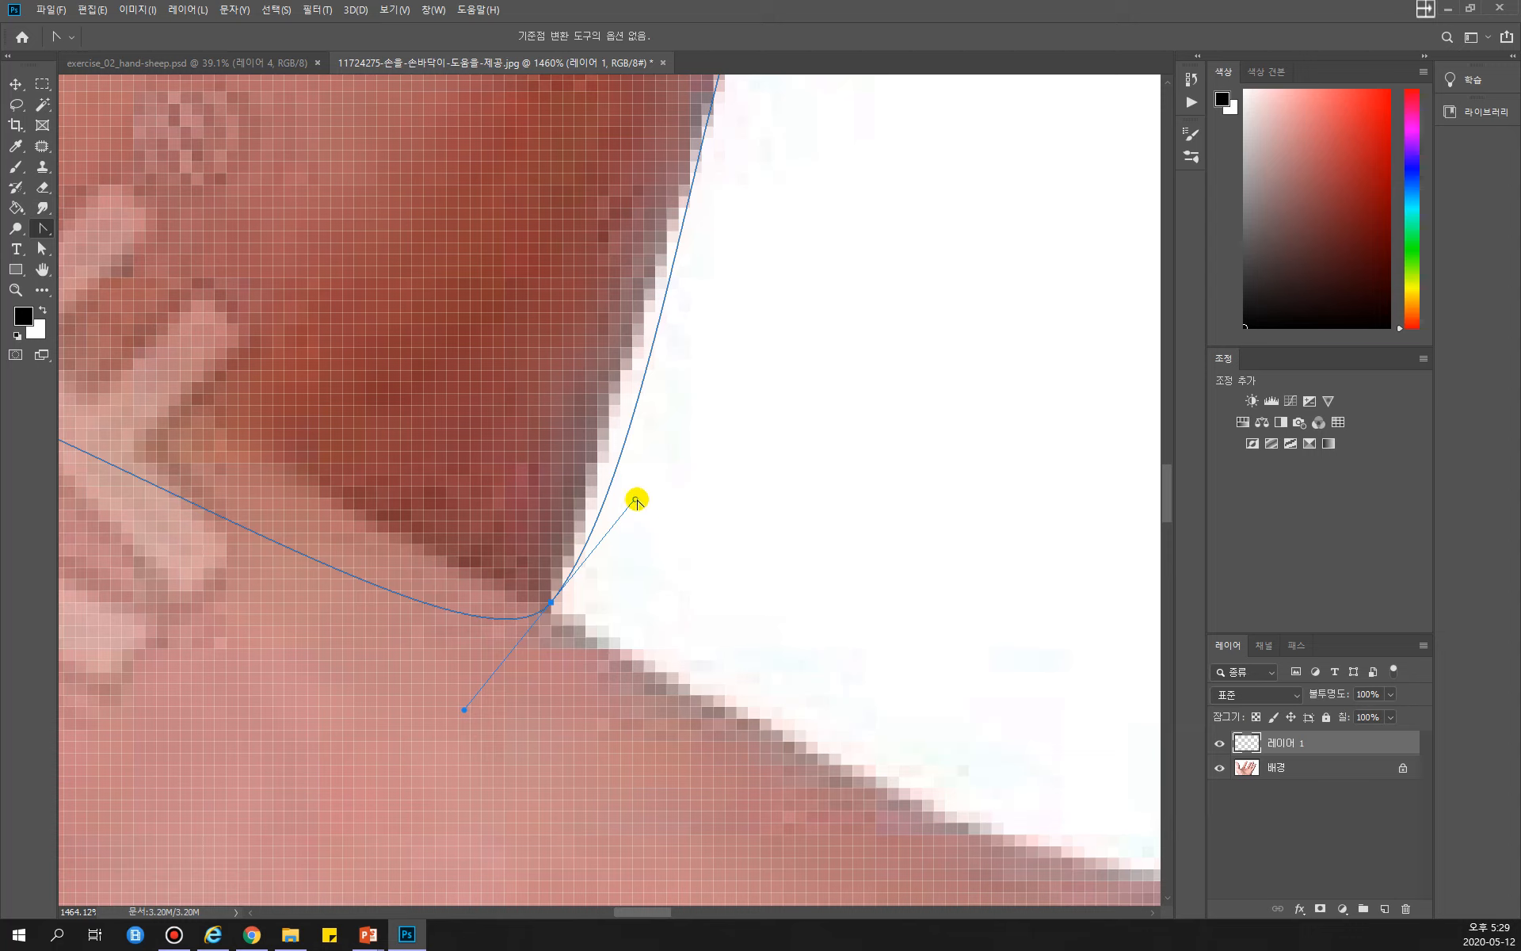
pyautogui.moveTo(636, 499); pyautogui.dragTo(596, 467)
pyautogui.moveTo(463, 708); pyautogui.dragTo(427, 552)
# Step: Reset the anchor in the middle of the finger's base curve, pull out new handles and angle both downward to follow the base crease
pyautogui.moveTo(282, 560); pyautogui.dragTo(1030, 739)
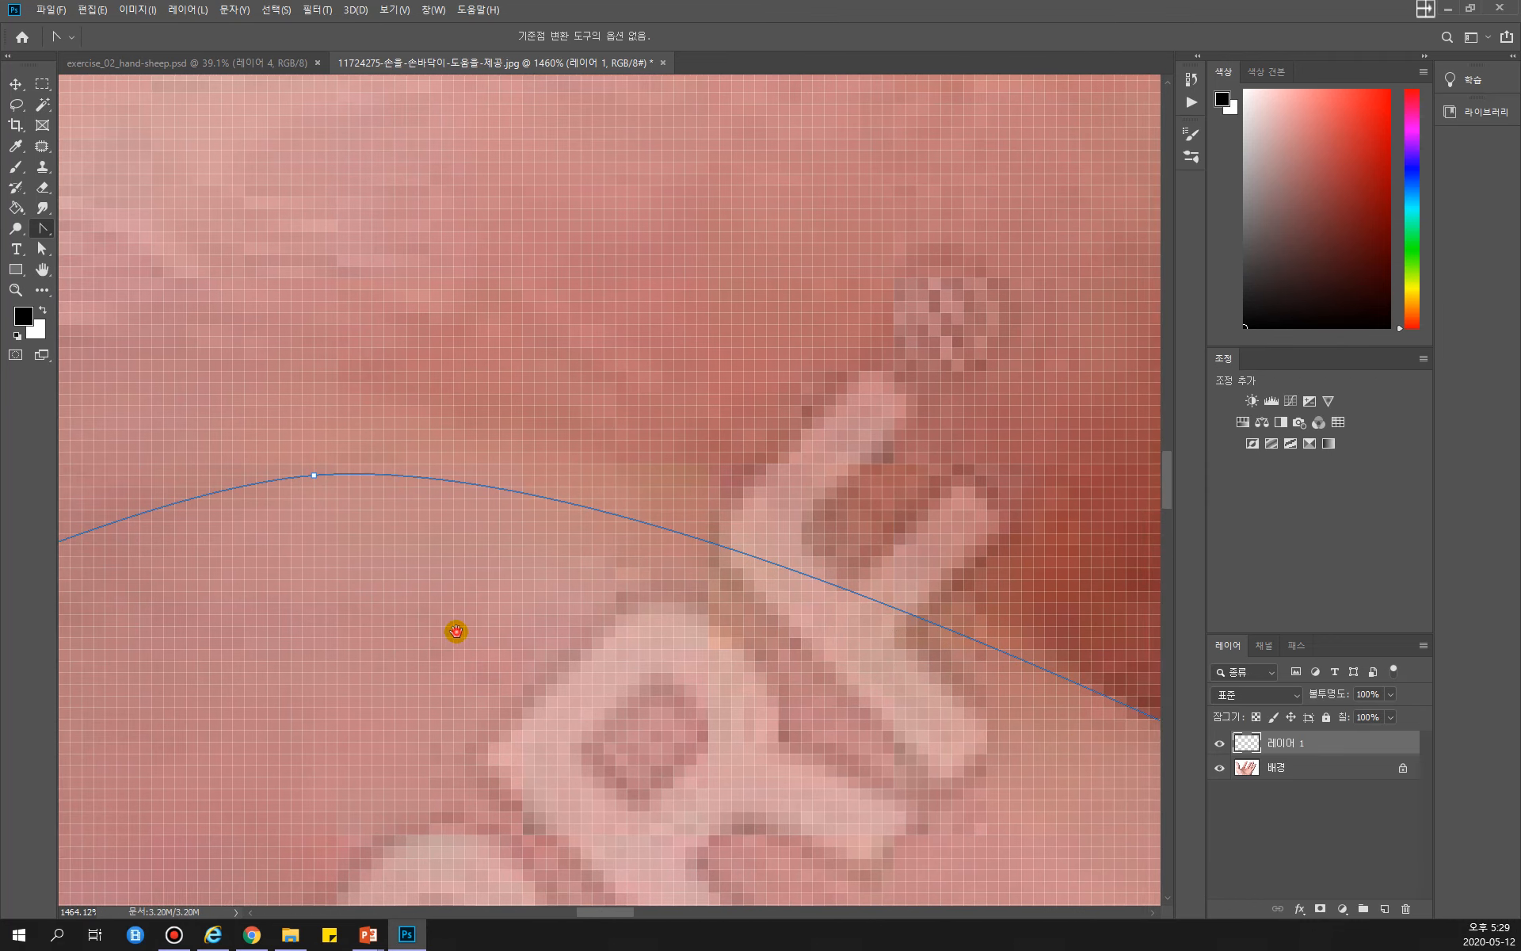
pyautogui.moveTo(437, 632); pyautogui.dragTo(692, 710)
pyautogui.click(580, 553)
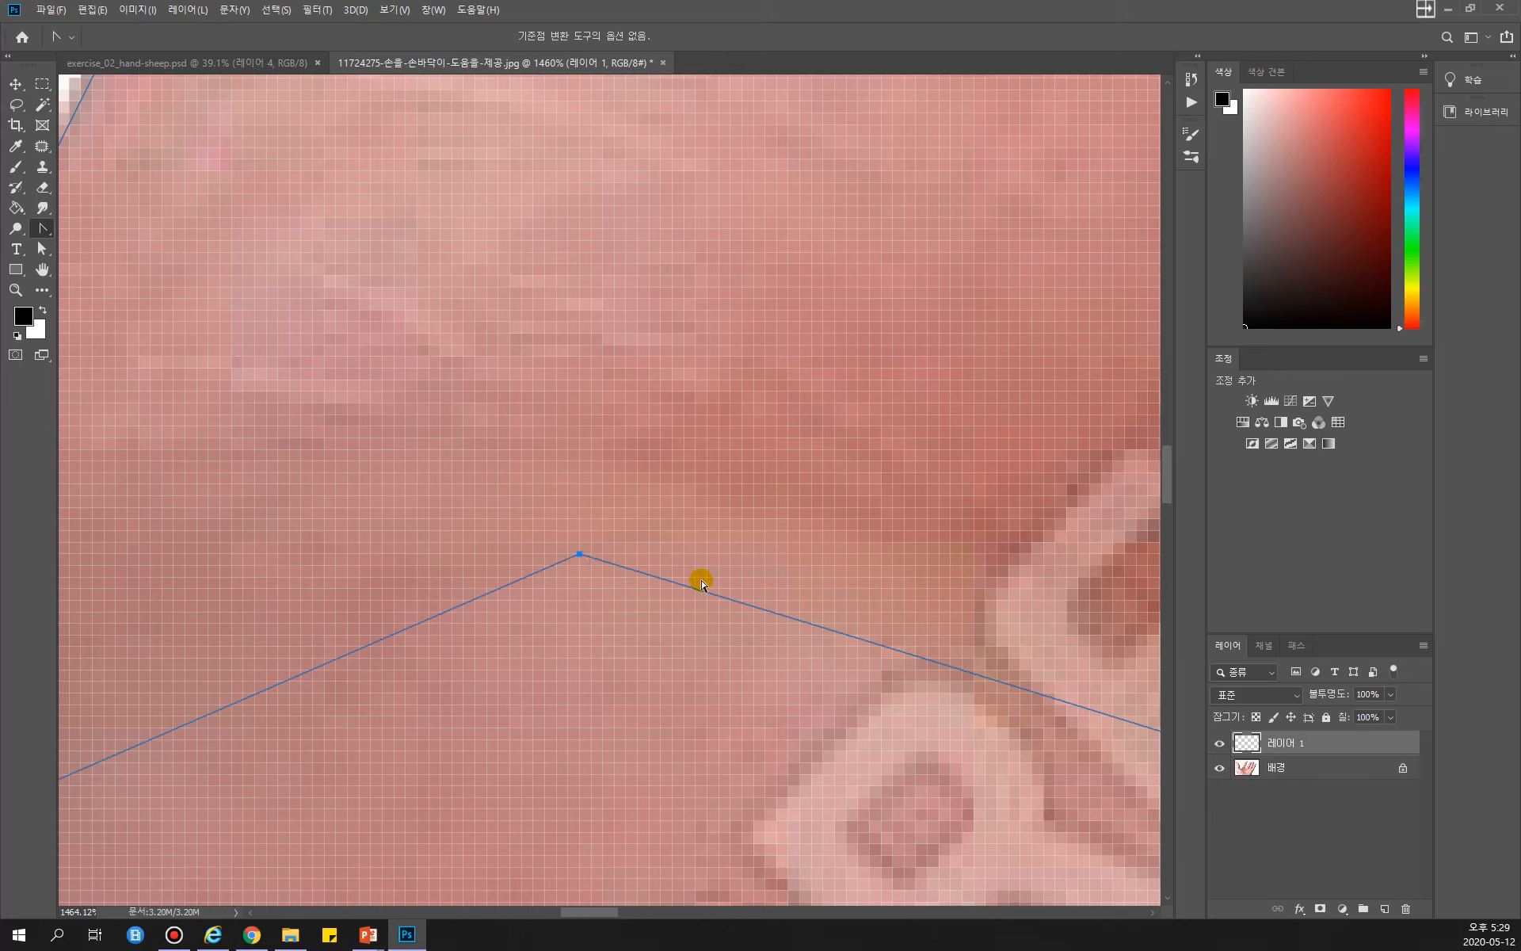
pyautogui.hotkey('ctrl', 'z')
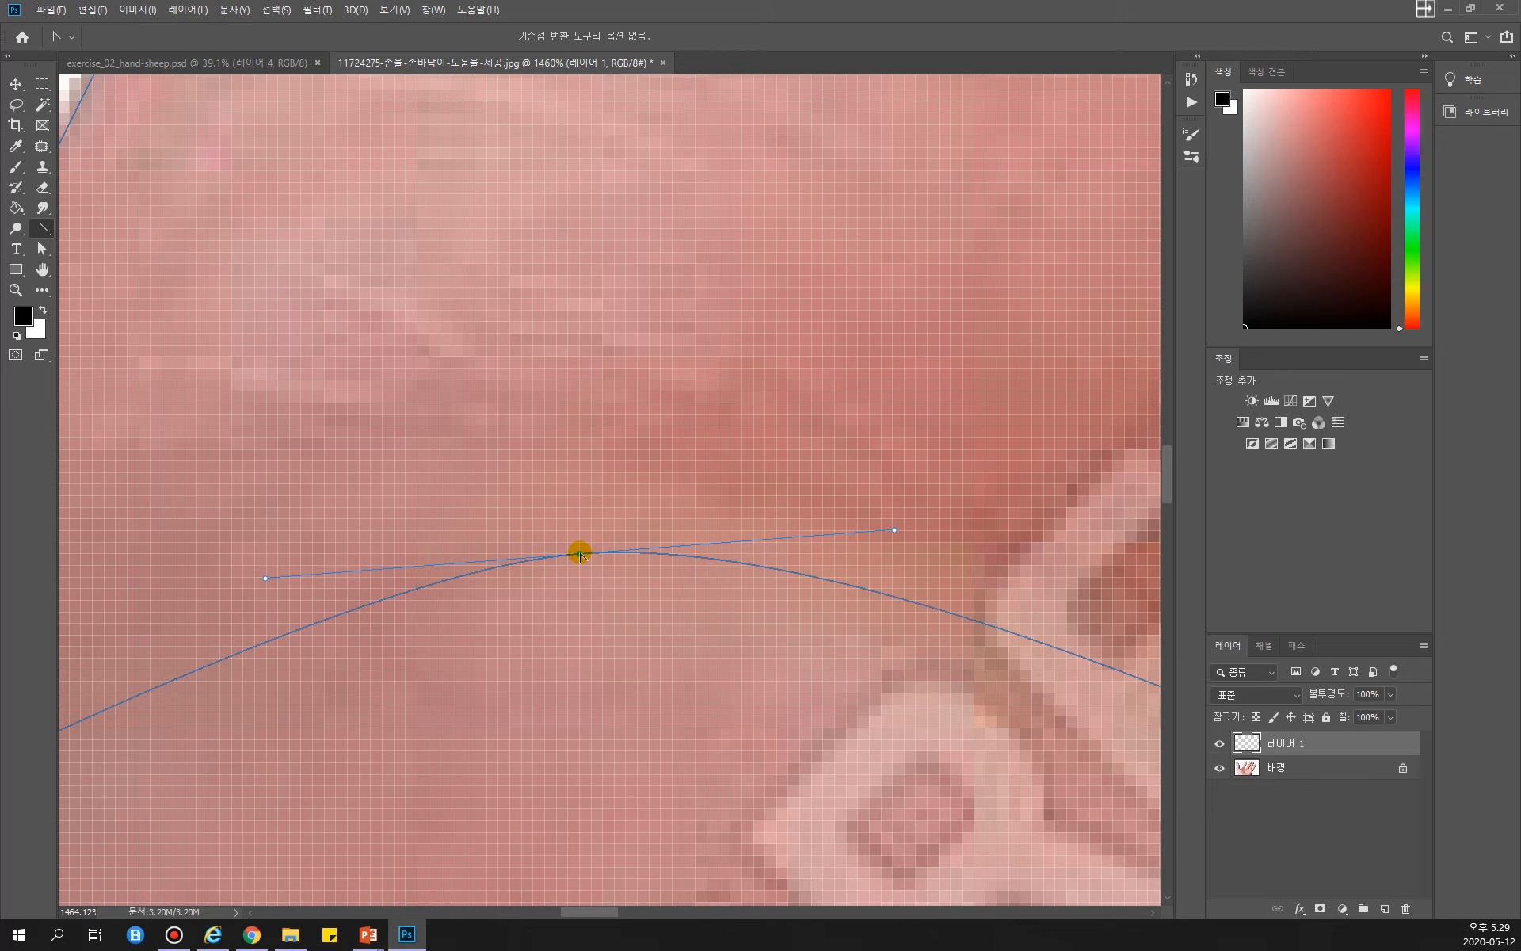
pyautogui.click(579, 553)
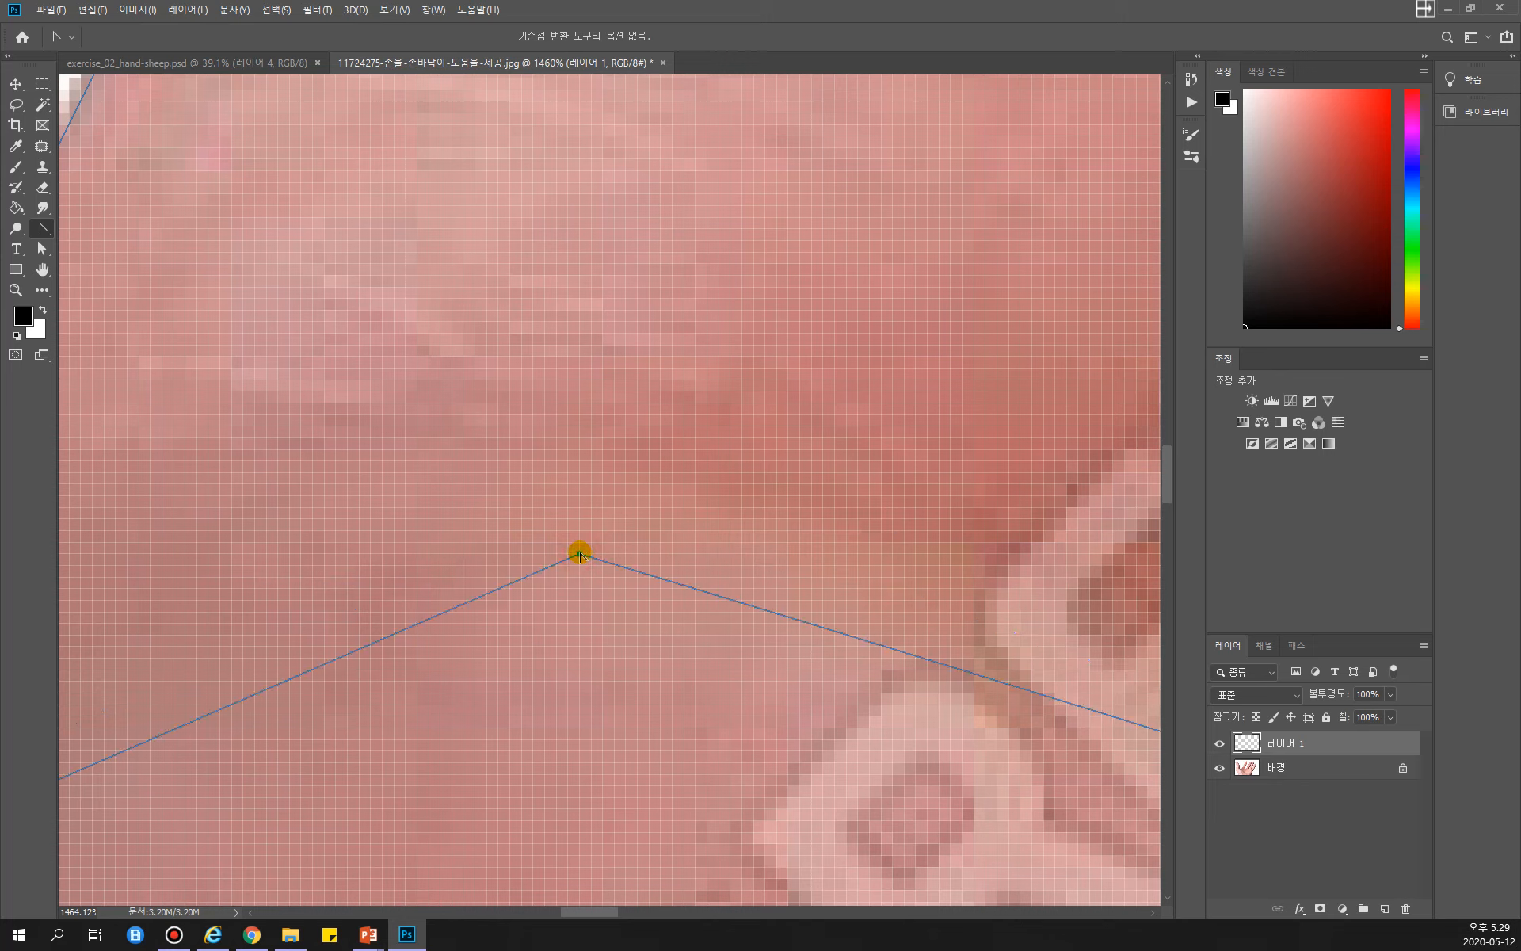
pyautogui.moveTo(579, 553); pyautogui.dragTo(154, 604)
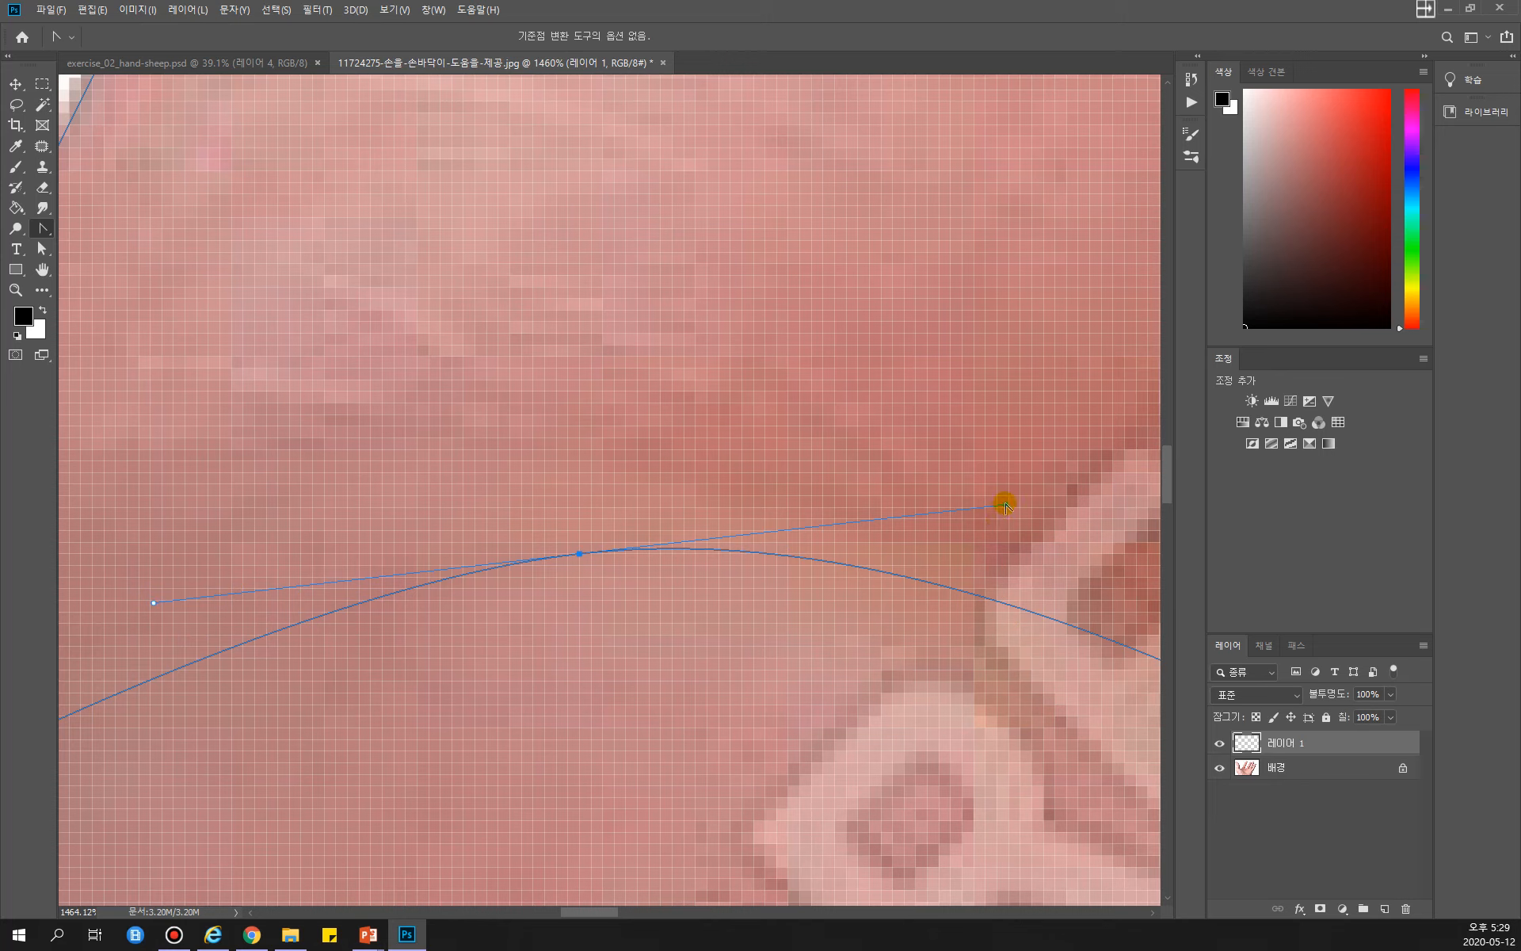
pyautogui.moveTo(1005, 507); pyautogui.dragTo(997, 586)
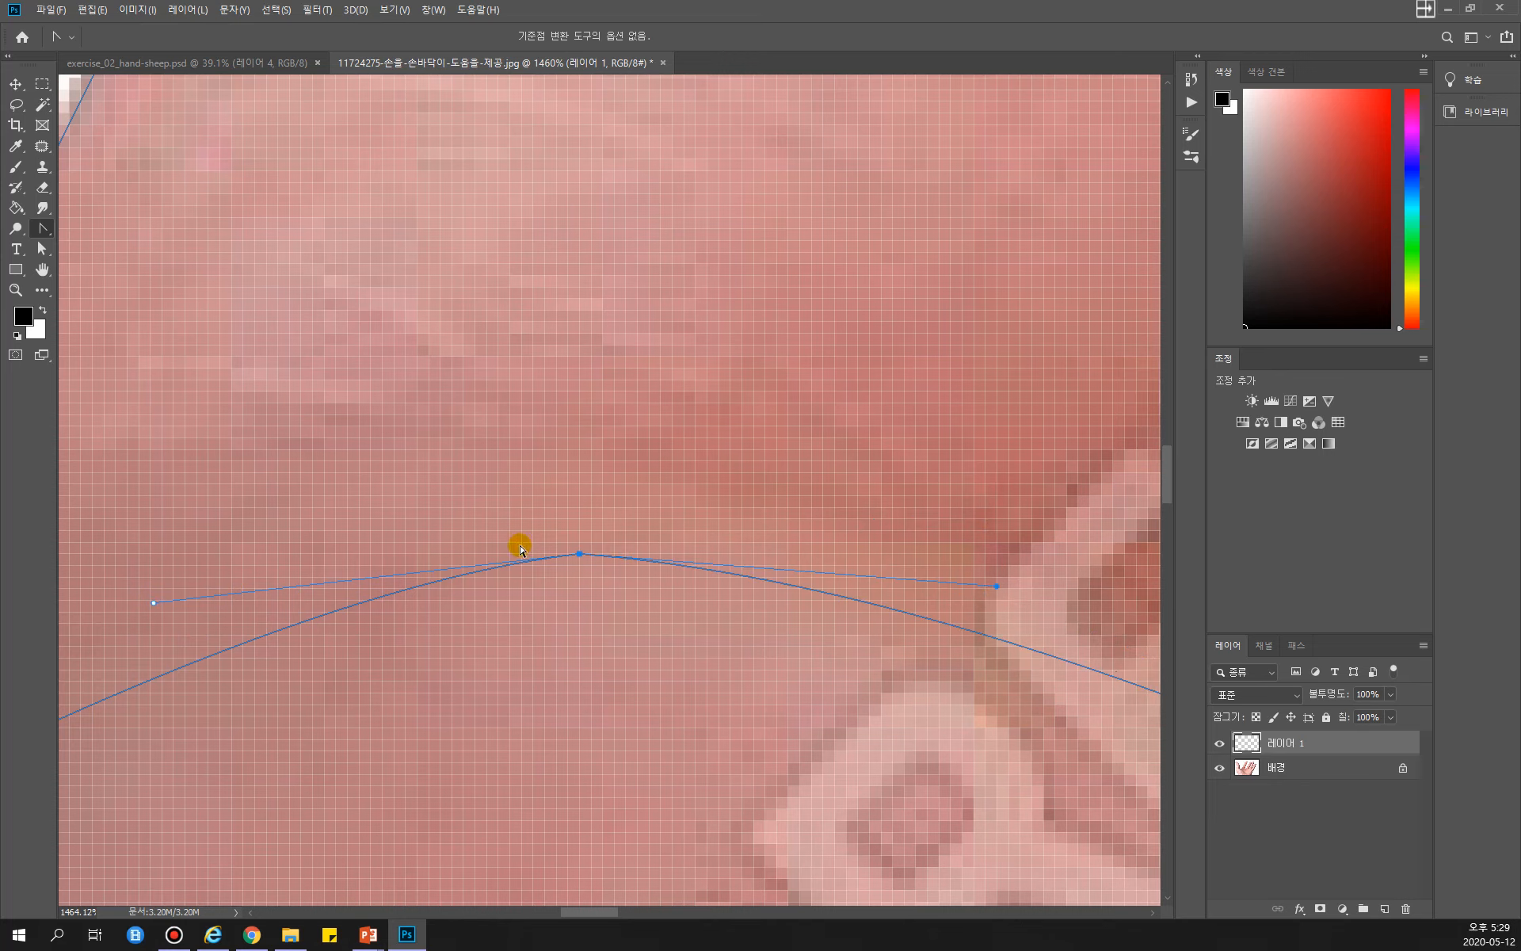
pyautogui.moveTo(154, 603); pyautogui.dragTo(178, 651)
pyautogui.moveTo(550, 522); pyautogui.dragTo(935, 212)
pyautogui.moveTo(487, 466); pyautogui.dragTo(473, 544)
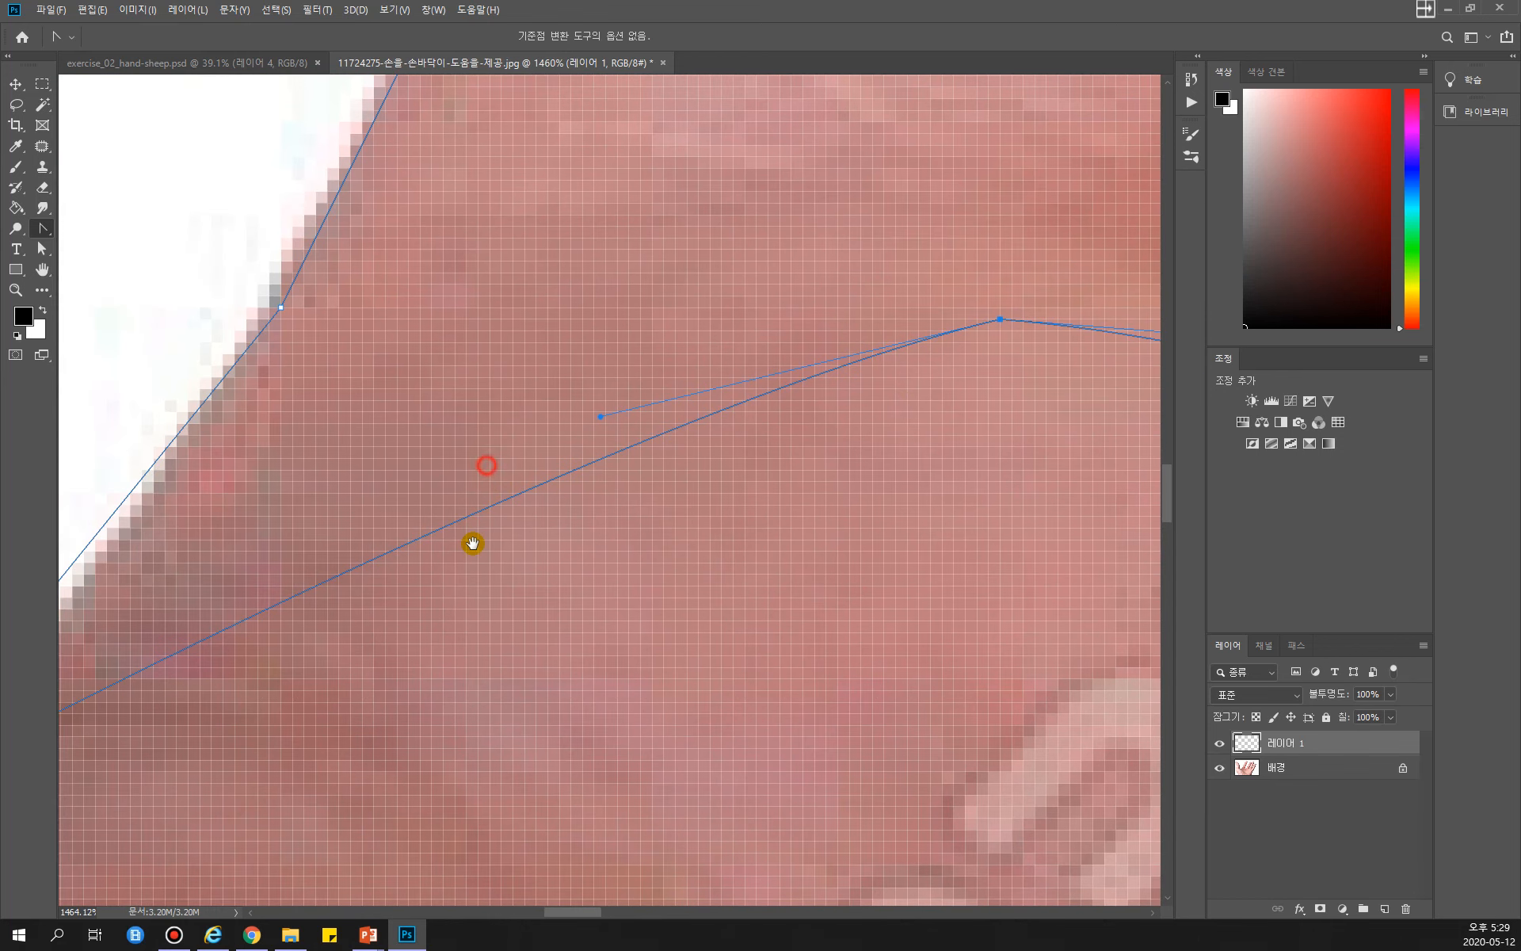
pyautogui.hotkey('ctrl', '0')
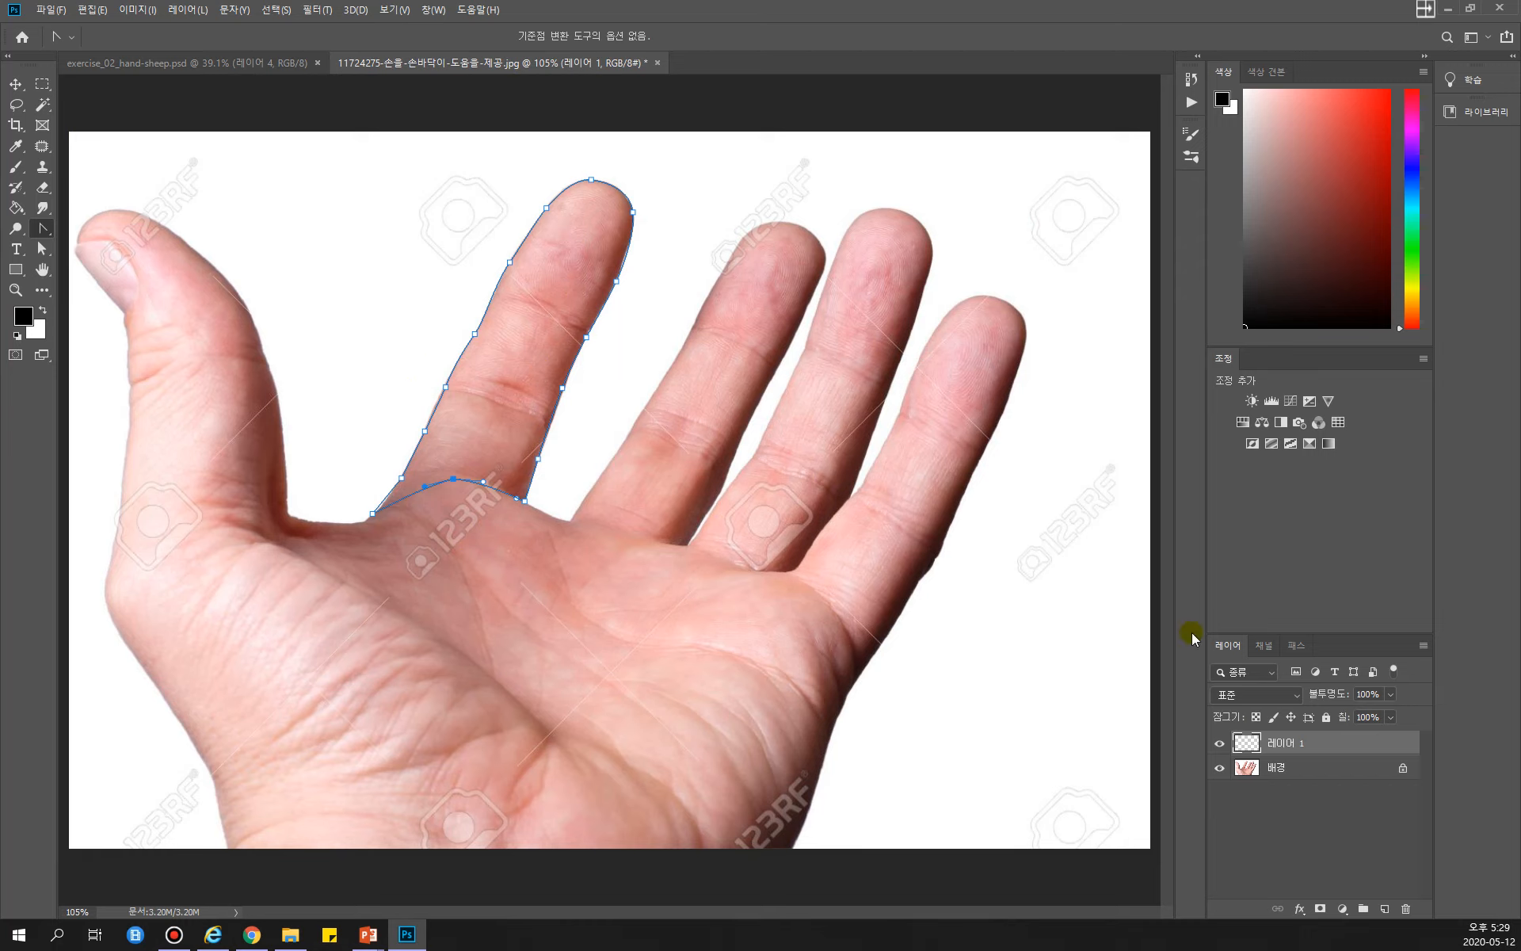
# Step: Load the index finger's work path (작업 패스) as a selection
pyautogui.keyDown('ctrl'); pyautogui.click(1248, 743); pyautogui.keyUp('ctrl')
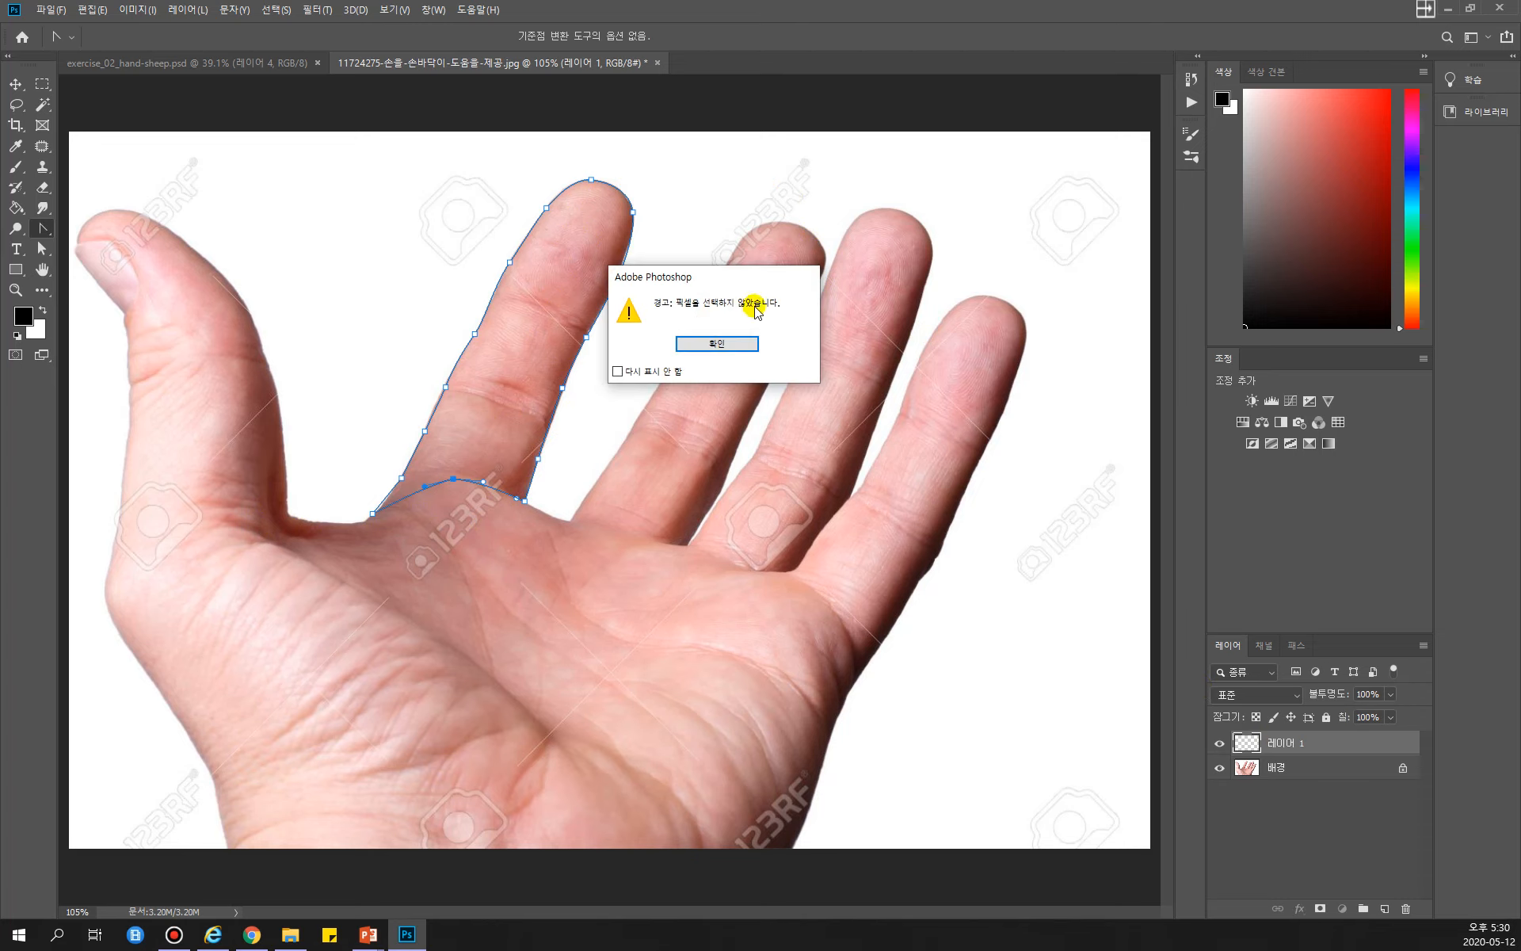
pyautogui.click(721, 344)
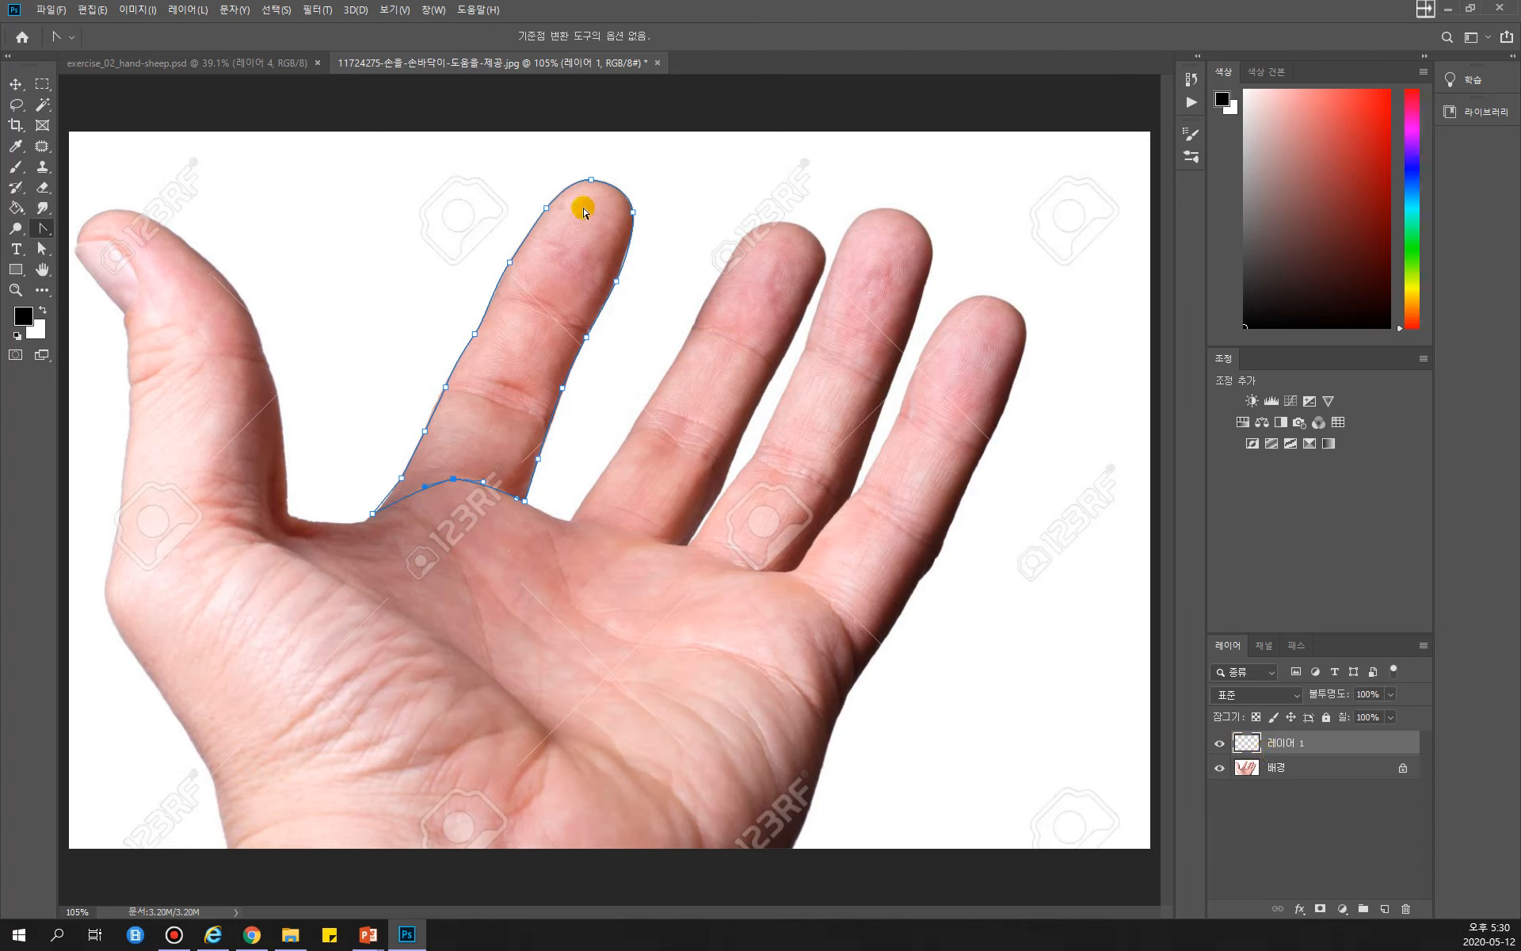
pyautogui.click(1297, 645)
pyautogui.moveTo(1221, 692)
pyautogui.mouseDown()
pyautogui.moveTo(1223, 713)
pyautogui.moveTo(1226, 694)
pyautogui.mouseUp()
pyautogui.keyDown('ctrl'); pyautogui.click(1227, 695); pyautogui.keyUp('ctrl')
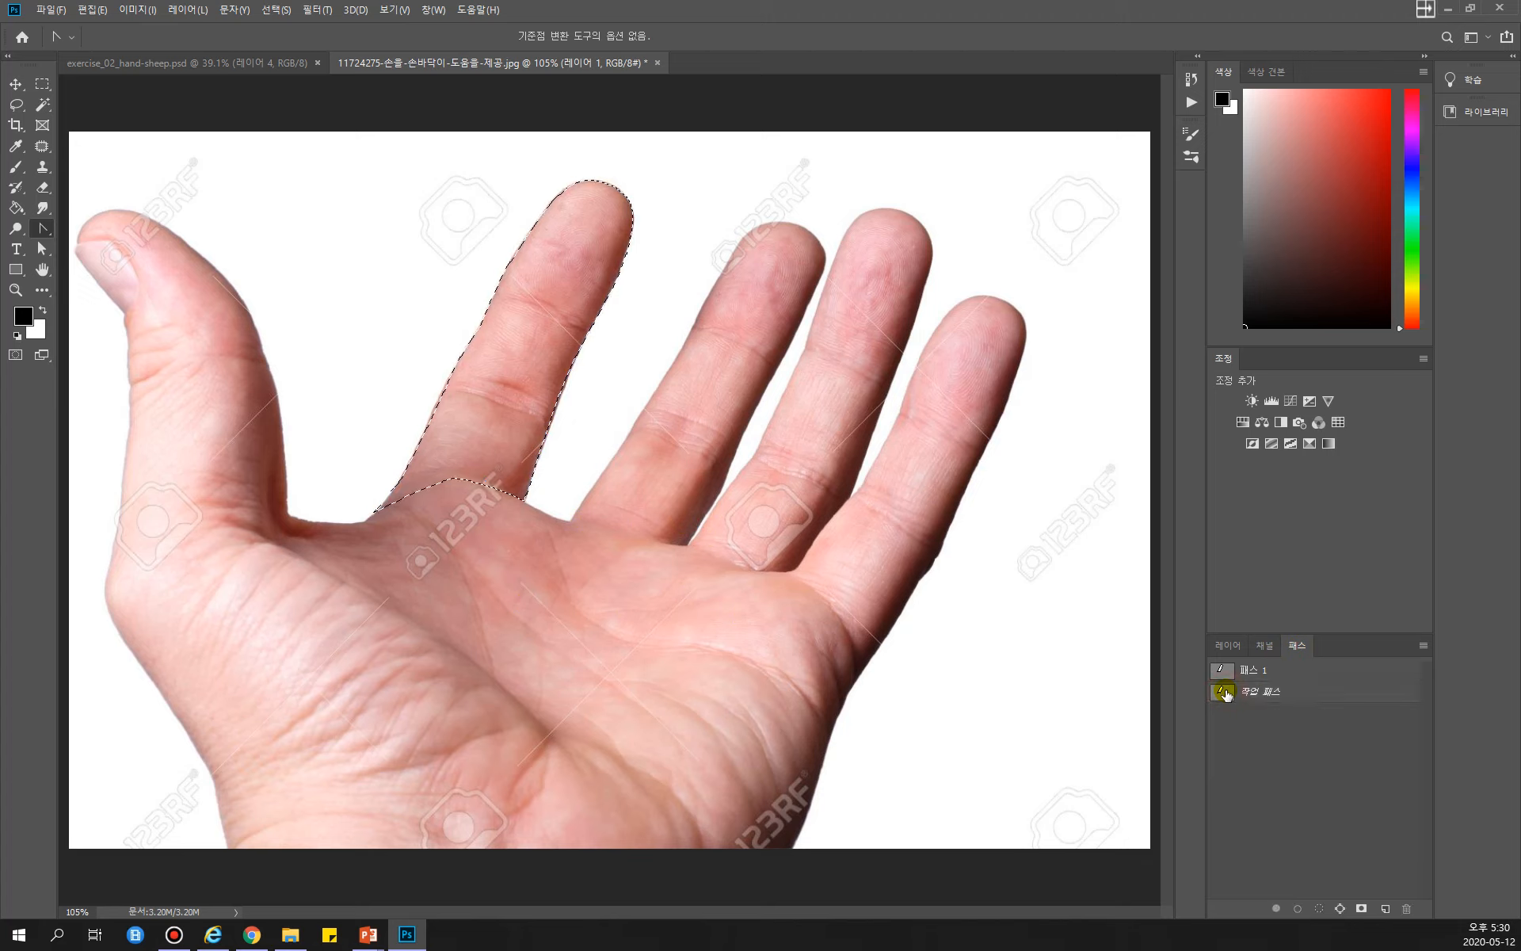
pyautogui.click(1218, 694)
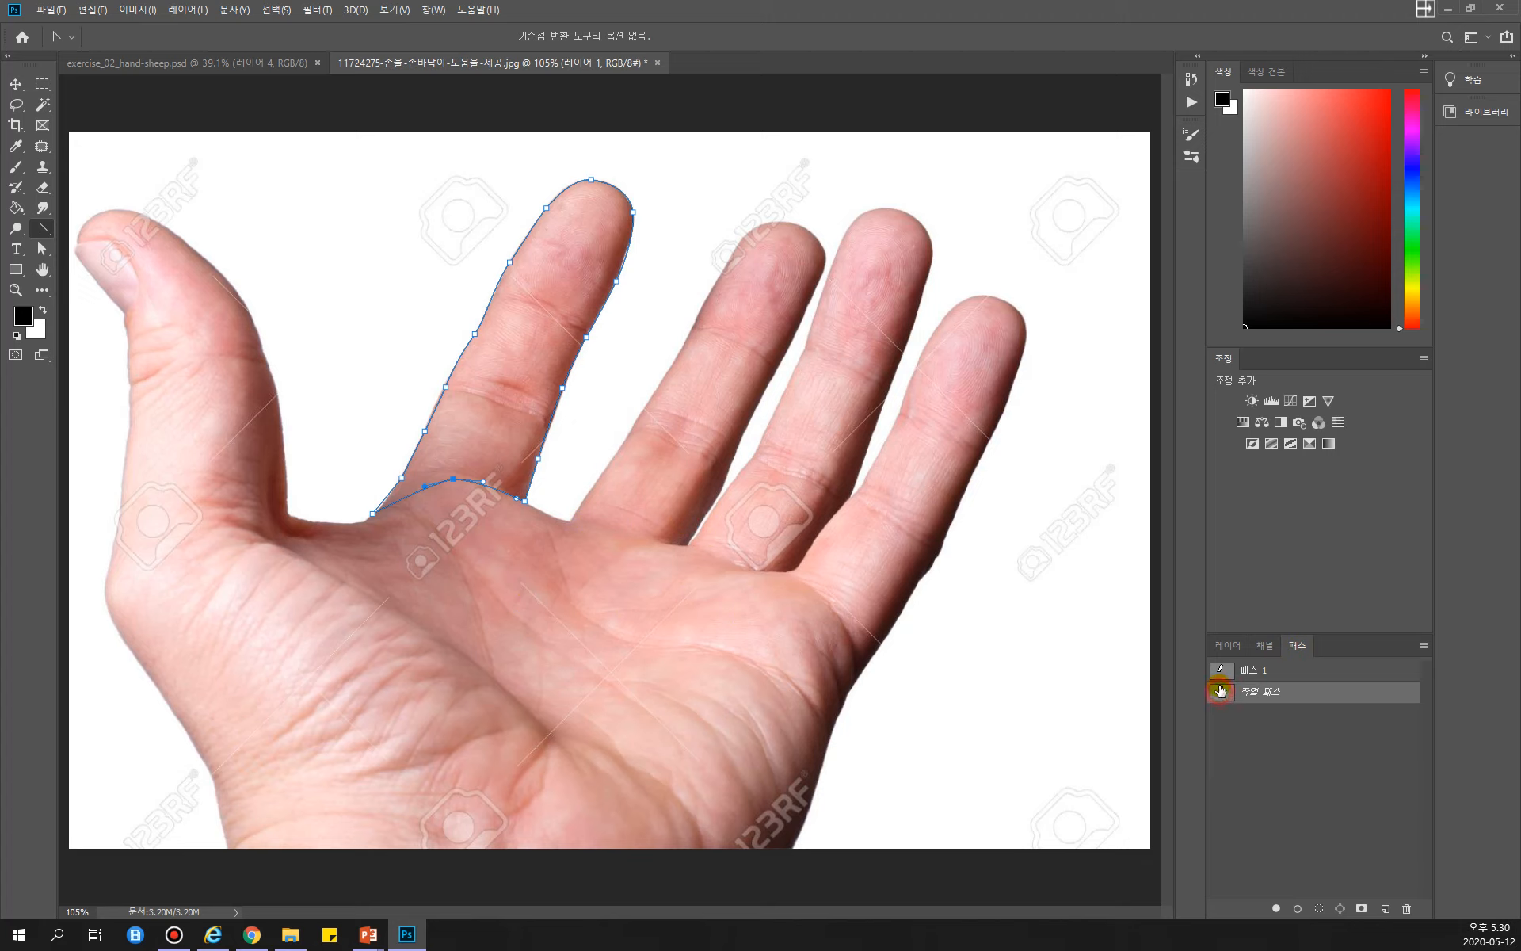
pyautogui.doubleClick(1221, 691)
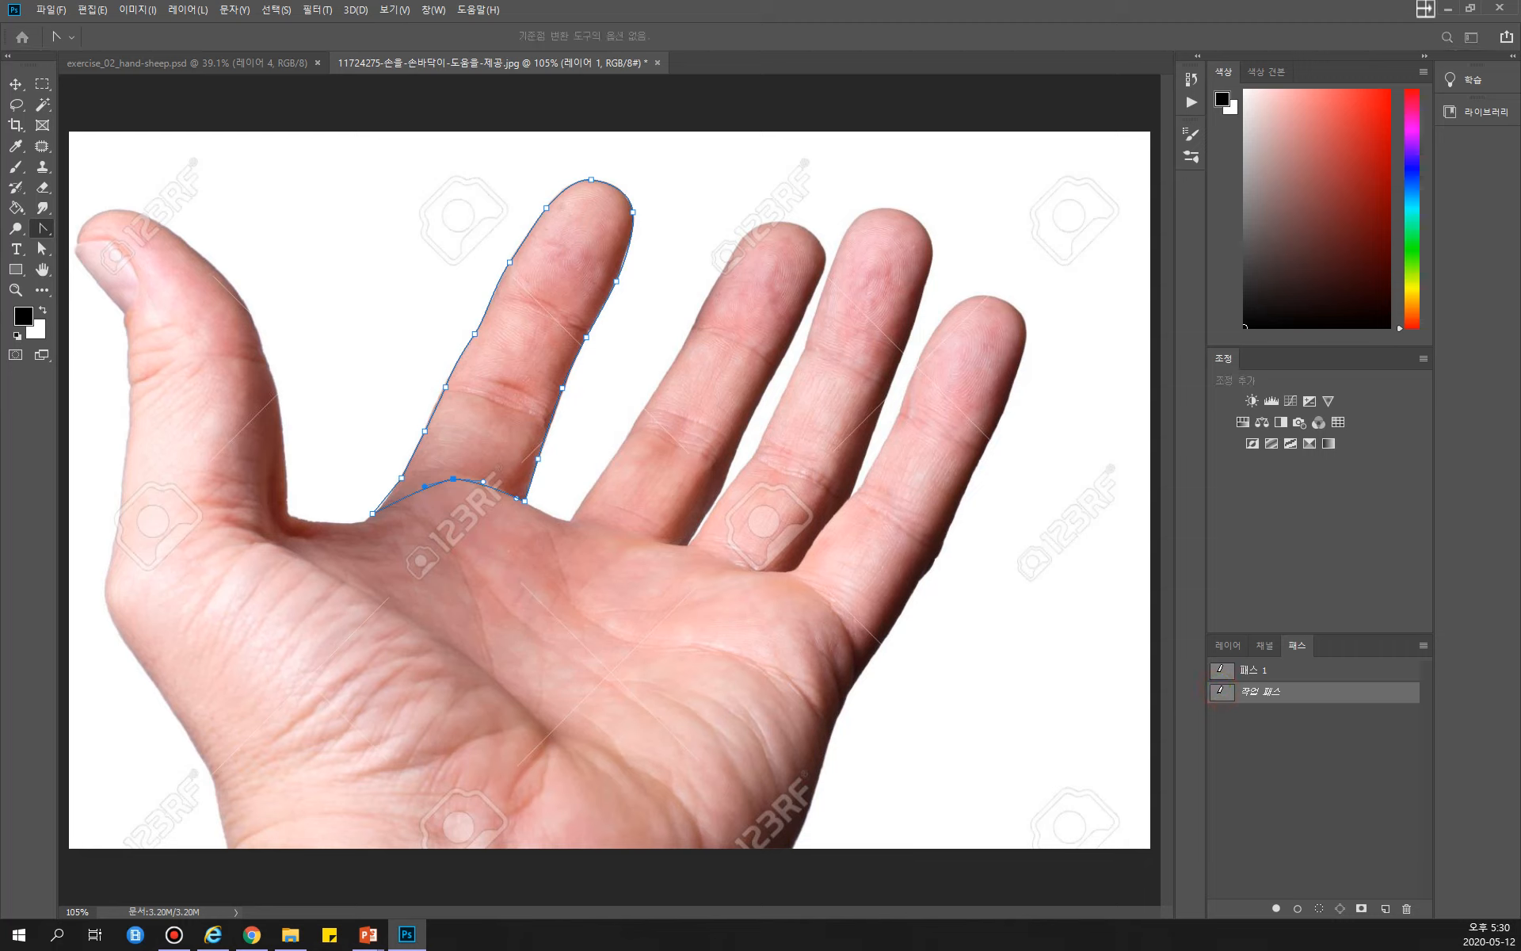
pyautogui.click(1124, 279)
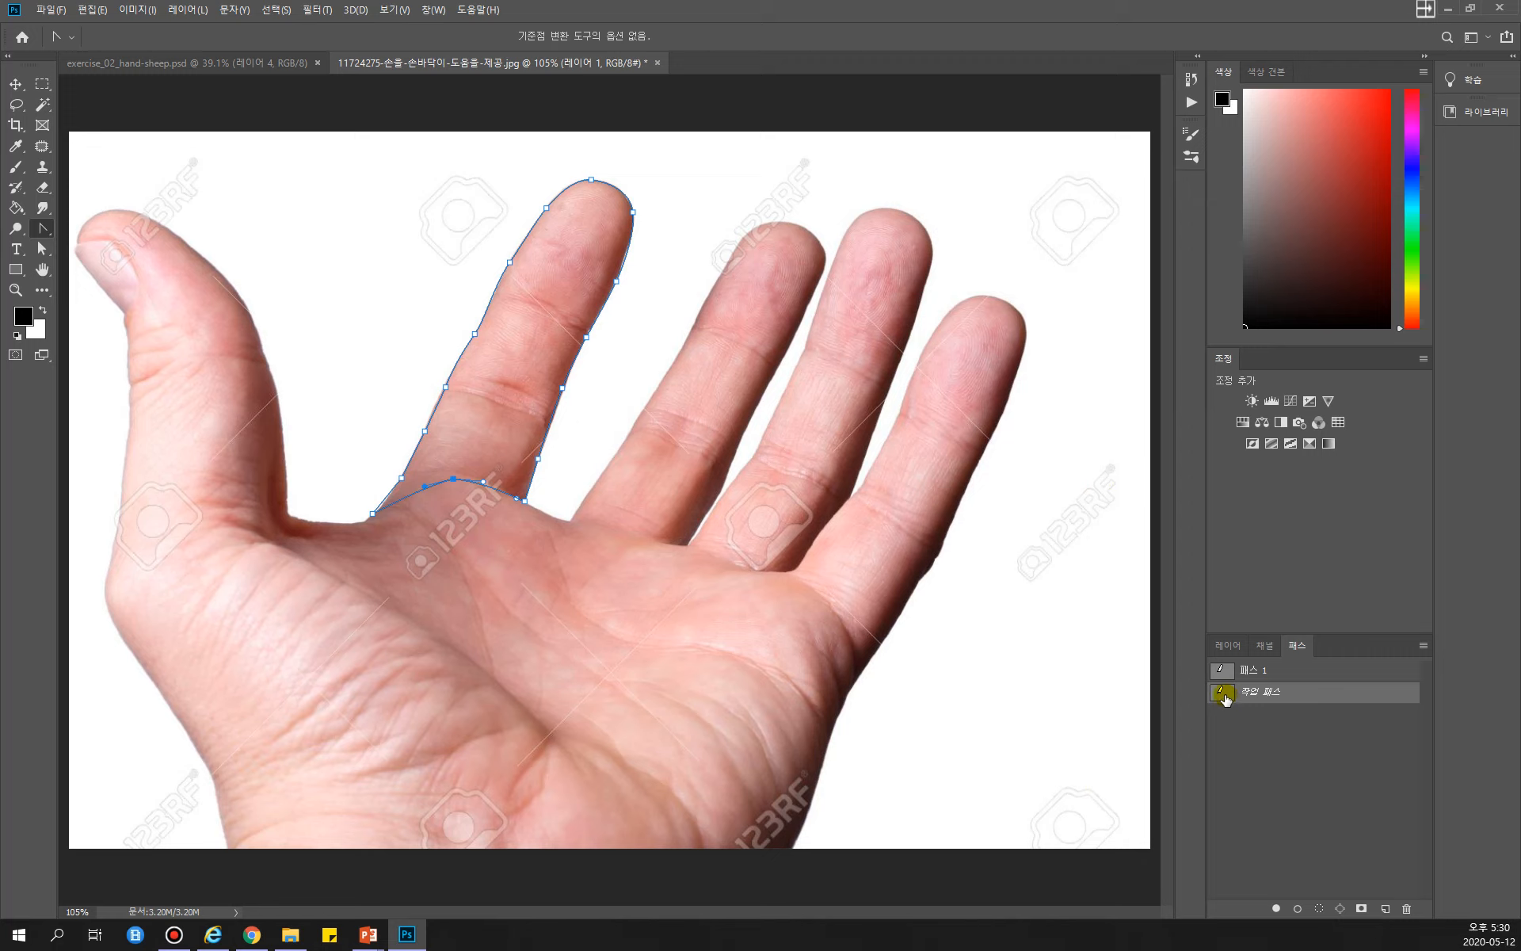
pyautogui.moveTo(1220, 693); pyautogui.dragTo(1221, 696)
pyautogui.keyDown('ctrl'); pyautogui.click(1221, 694); pyautogui.keyUp('ctrl')
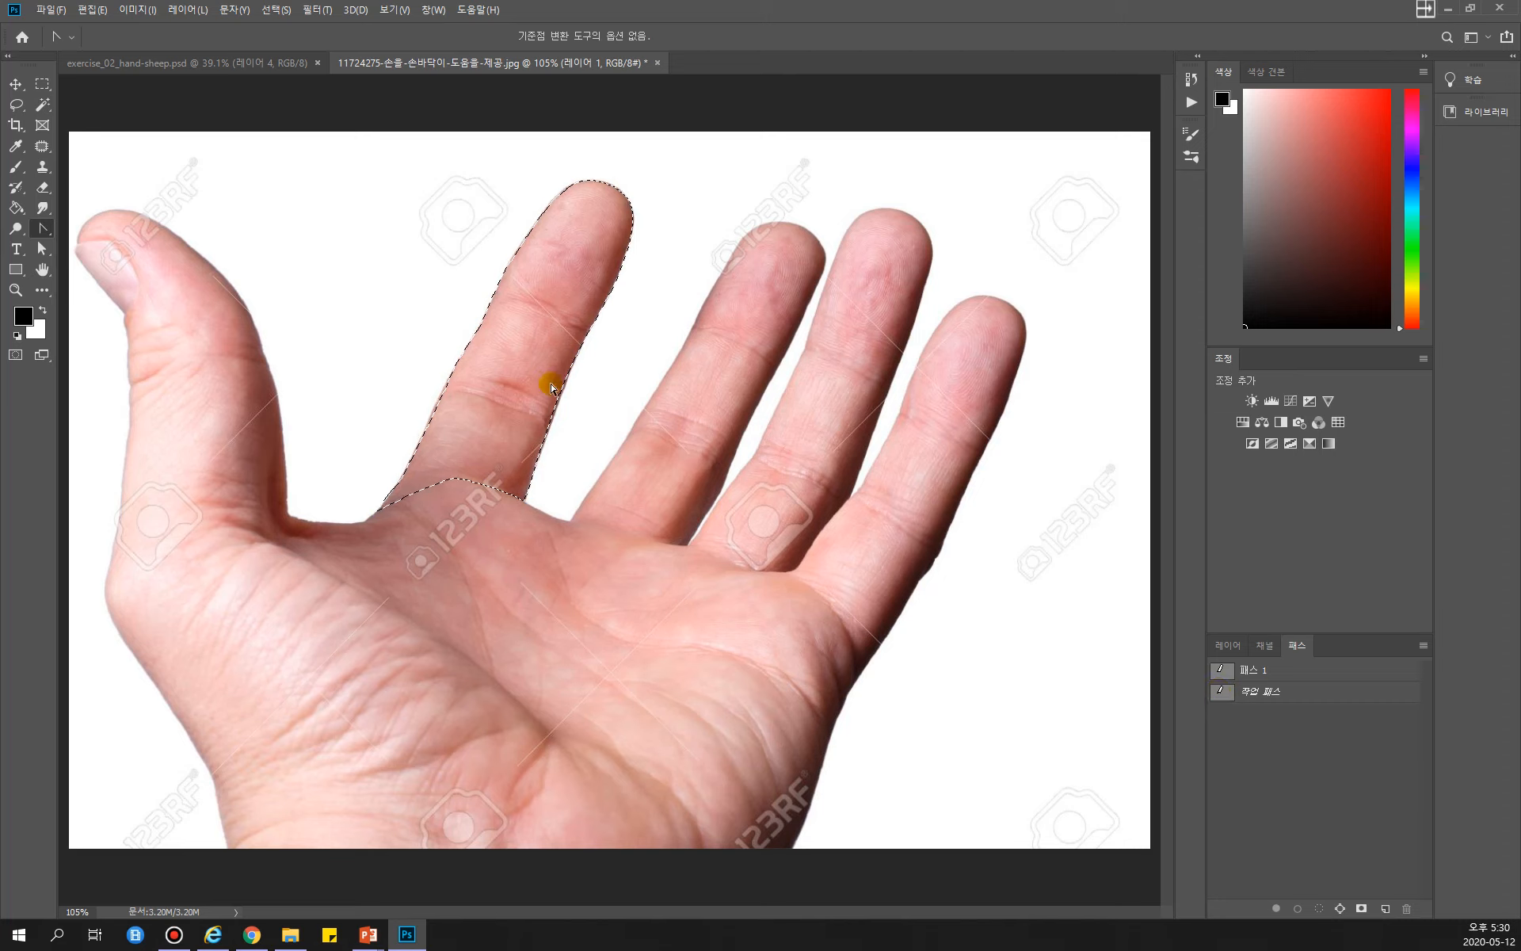
# Step: Copy the selected finger from the background layer (배경) onto a new layer and hide the background layer
pyautogui.hotkey('ctrl', 'c')
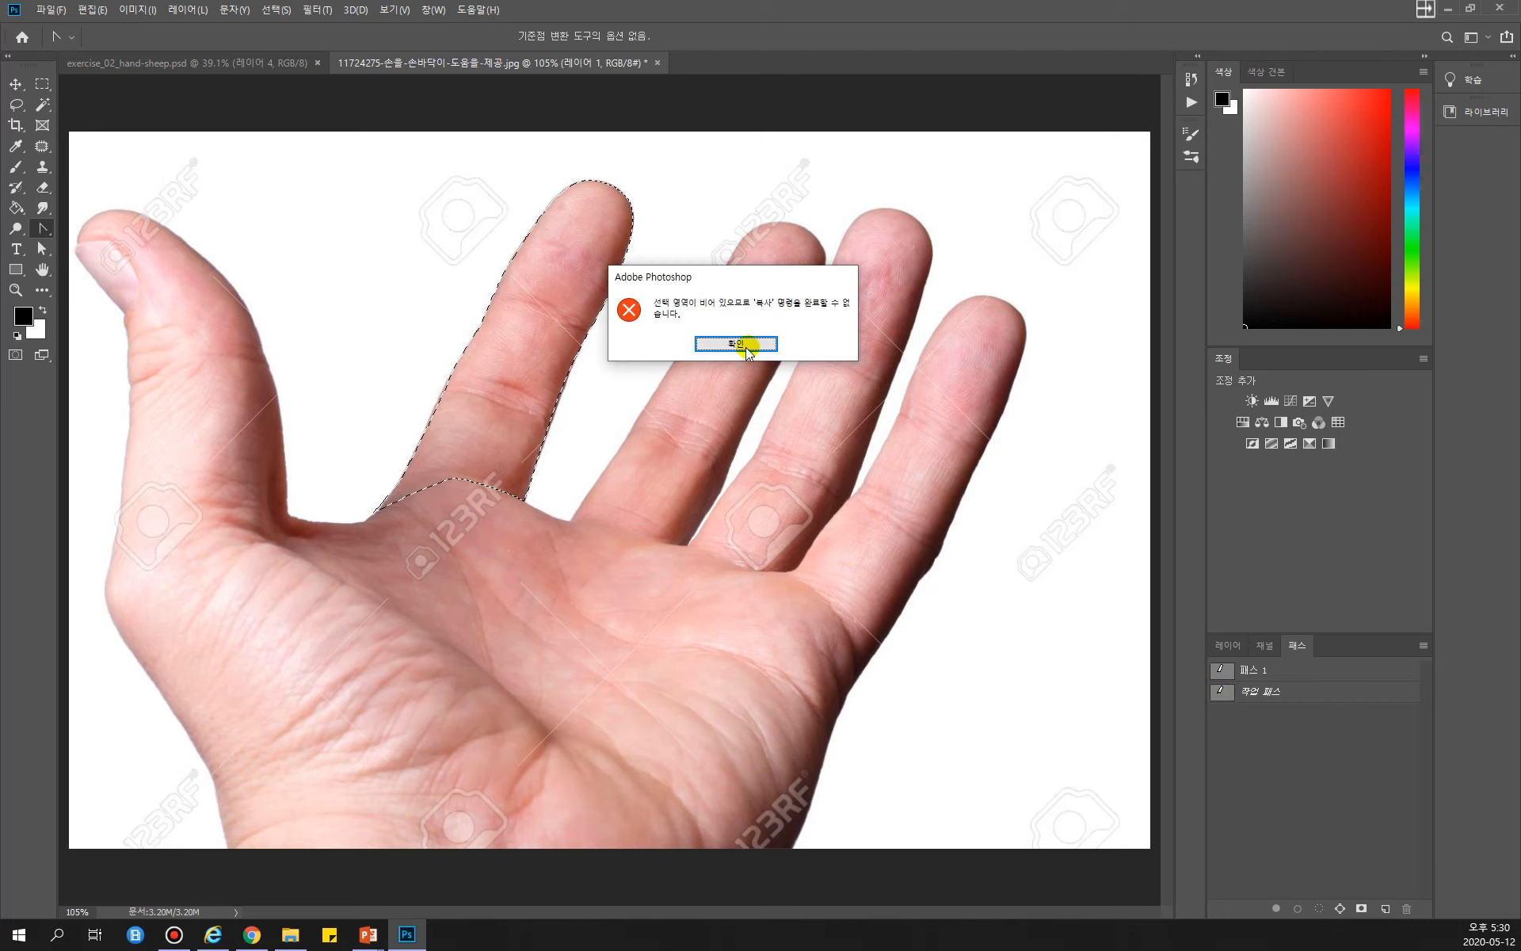
pyautogui.click(736, 343)
pyautogui.click(1239, 644)
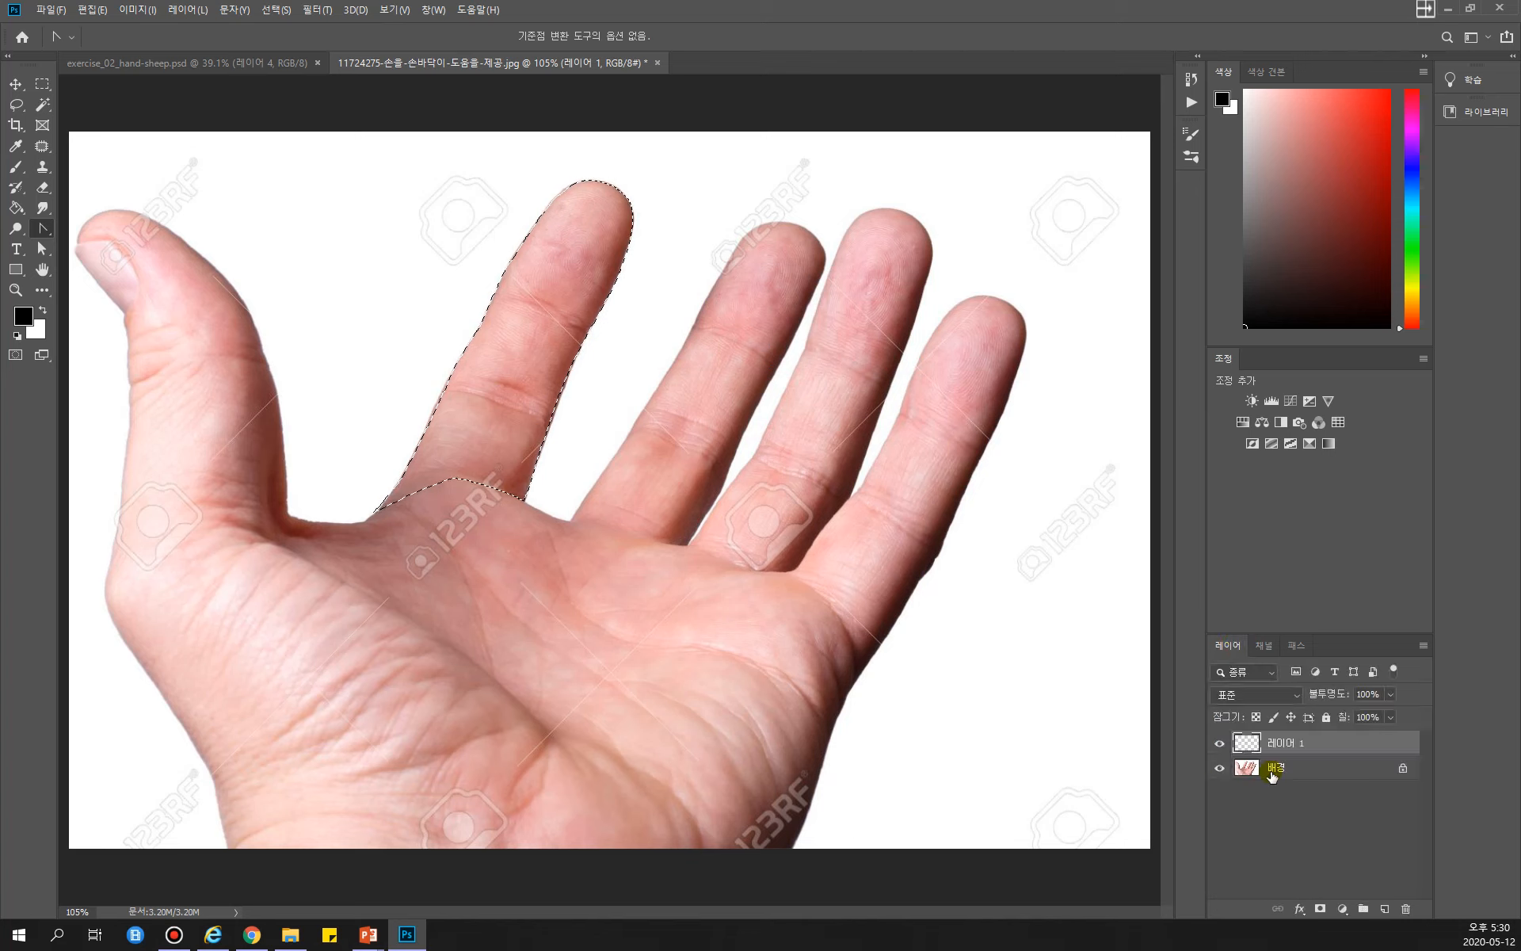
pyautogui.click(1280, 767)
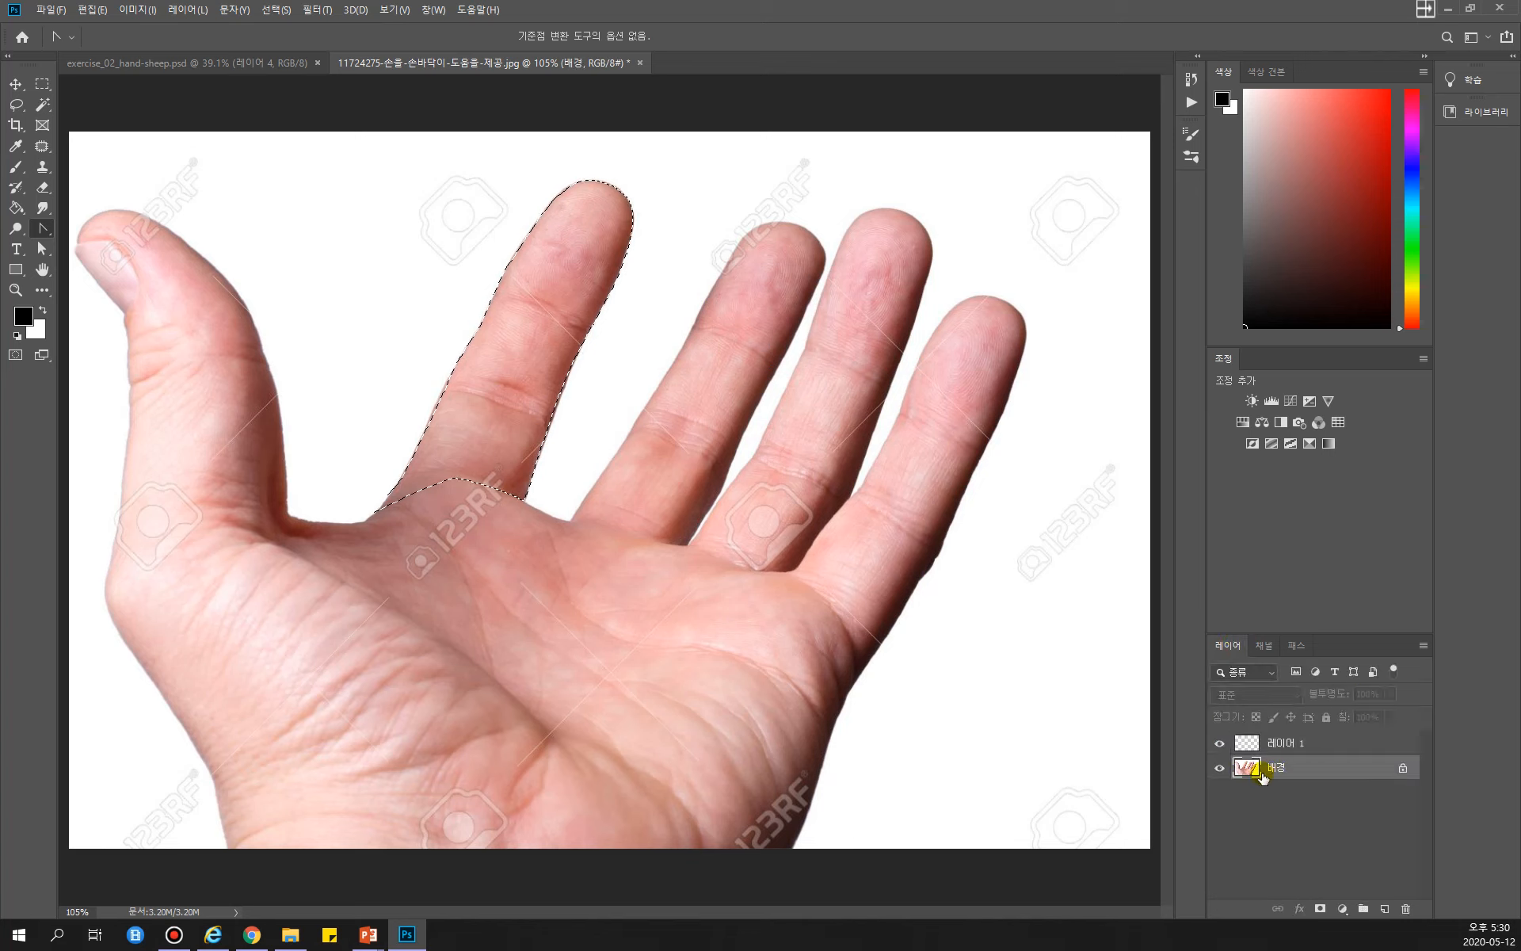
pyautogui.hotkey('ctrl', 'j')
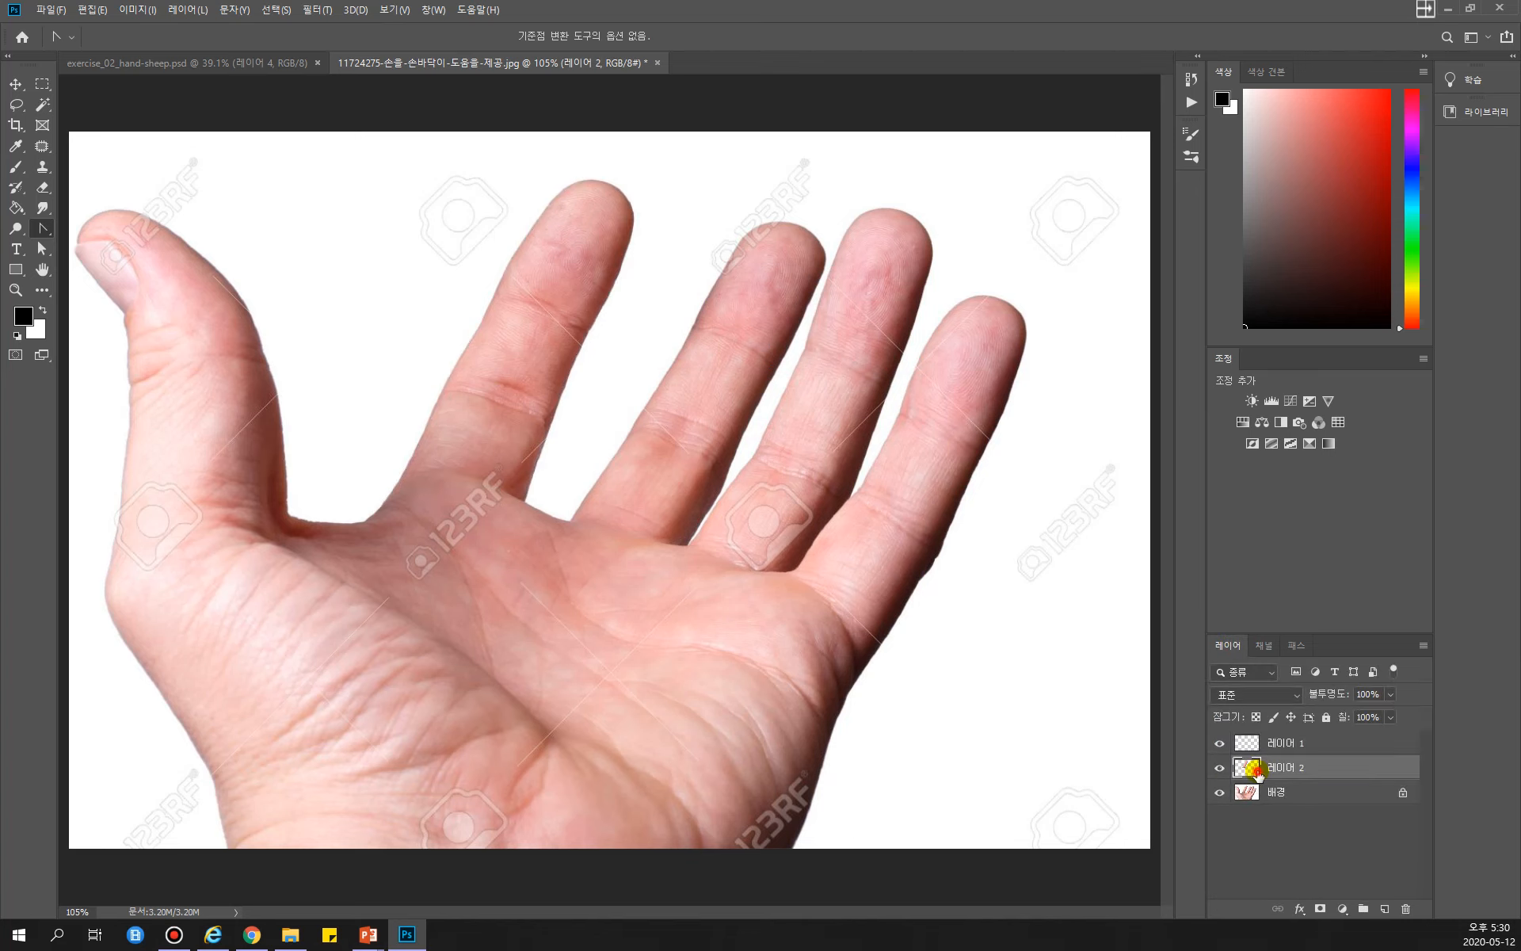
pyautogui.click(1219, 792)
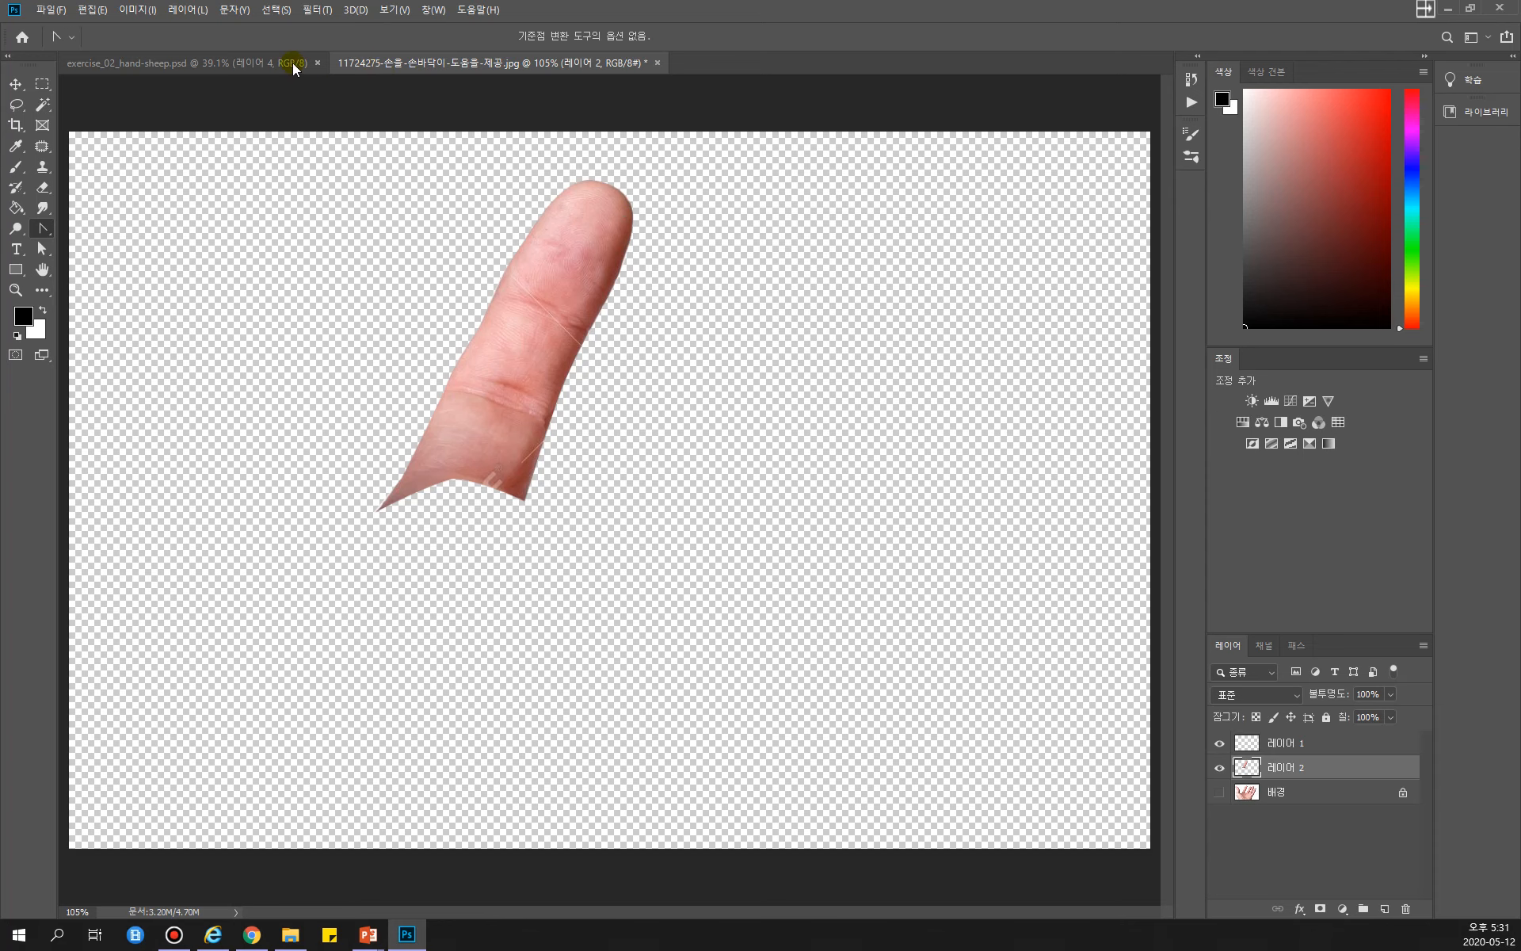
# Step: View the sheep composite in exercise_02_hand-sheep.psd and return to the hand photo with the cut-out finger
pyautogui.click(259, 68)
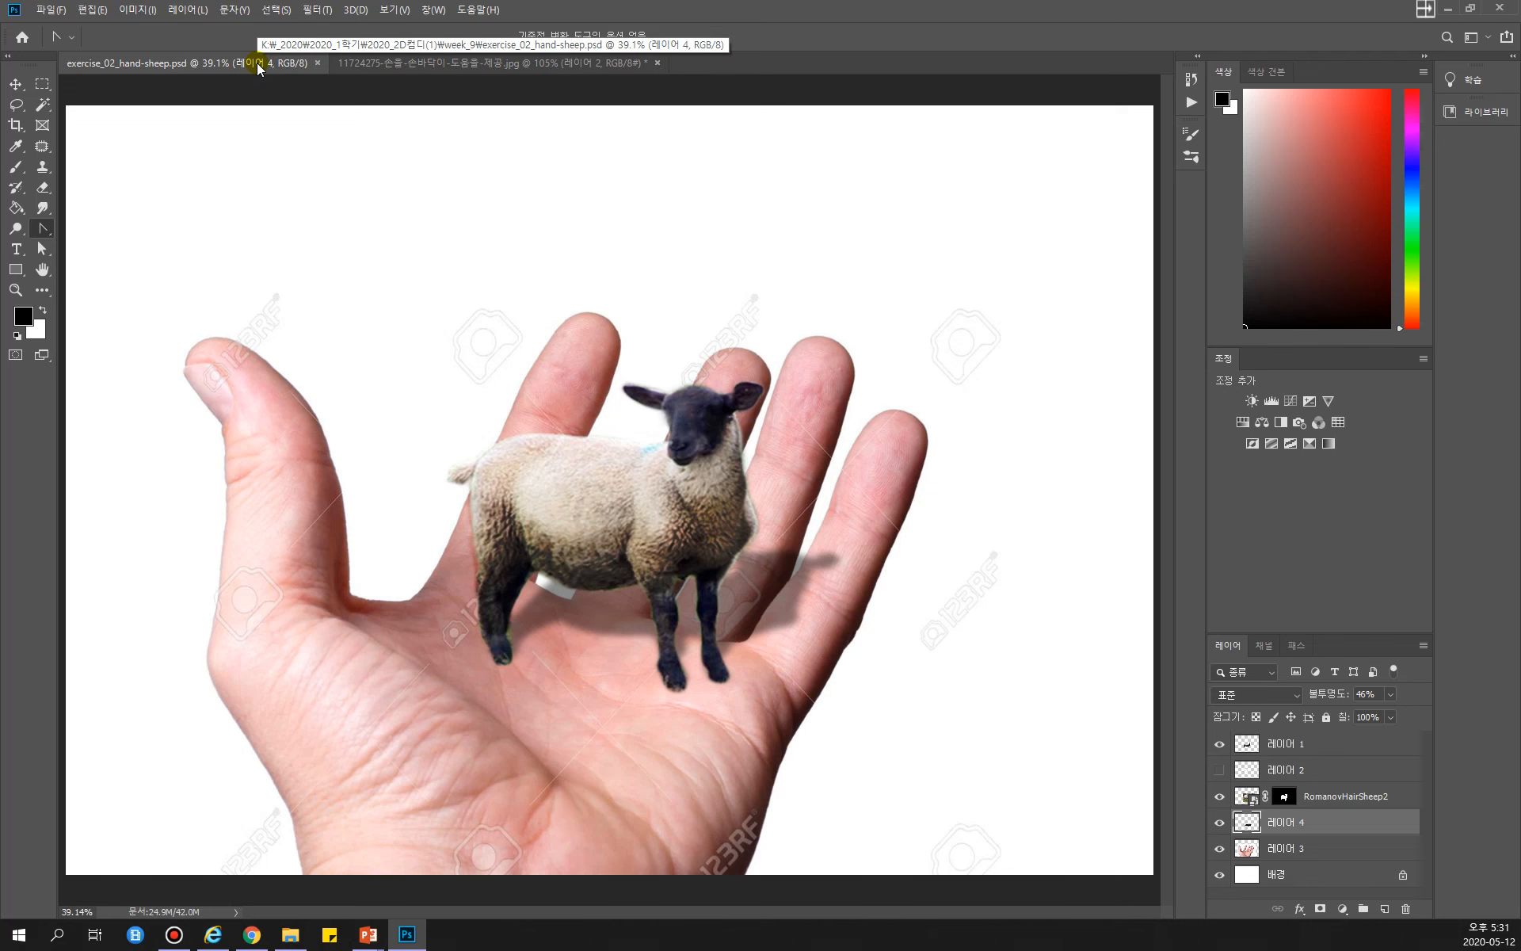
pyautogui.click(397, 63)
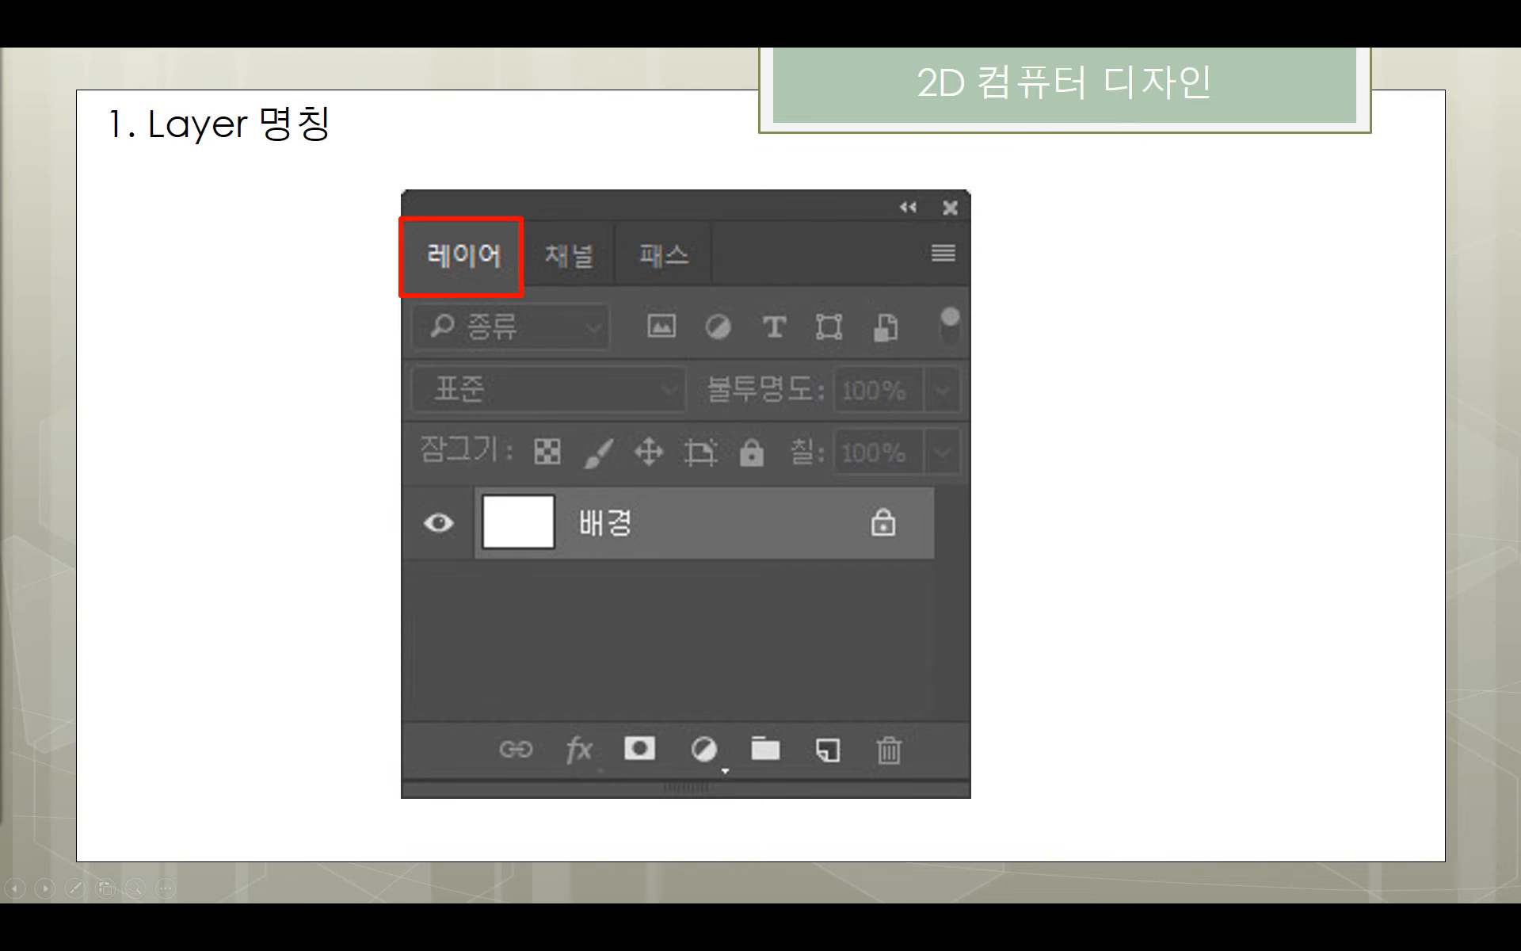
pyautogui.hotkey('alt', 'Tab')
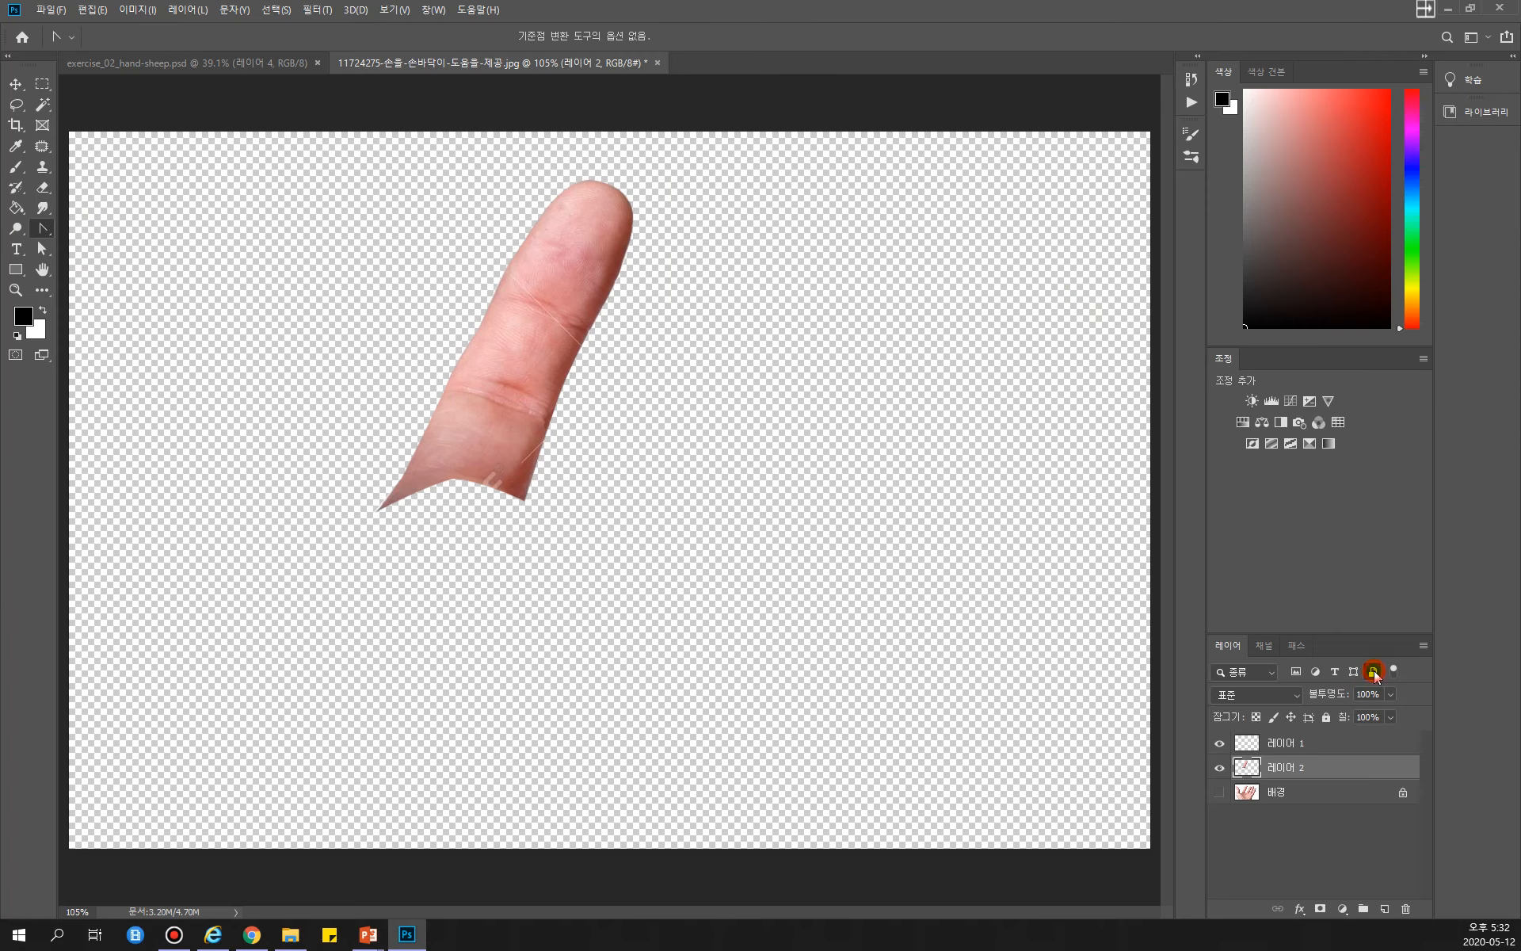
# Step: Filter the layer list to smart objects, clear that filter again and switch to the PowerPoint slide on layer terms
pyautogui.click(1374, 672)
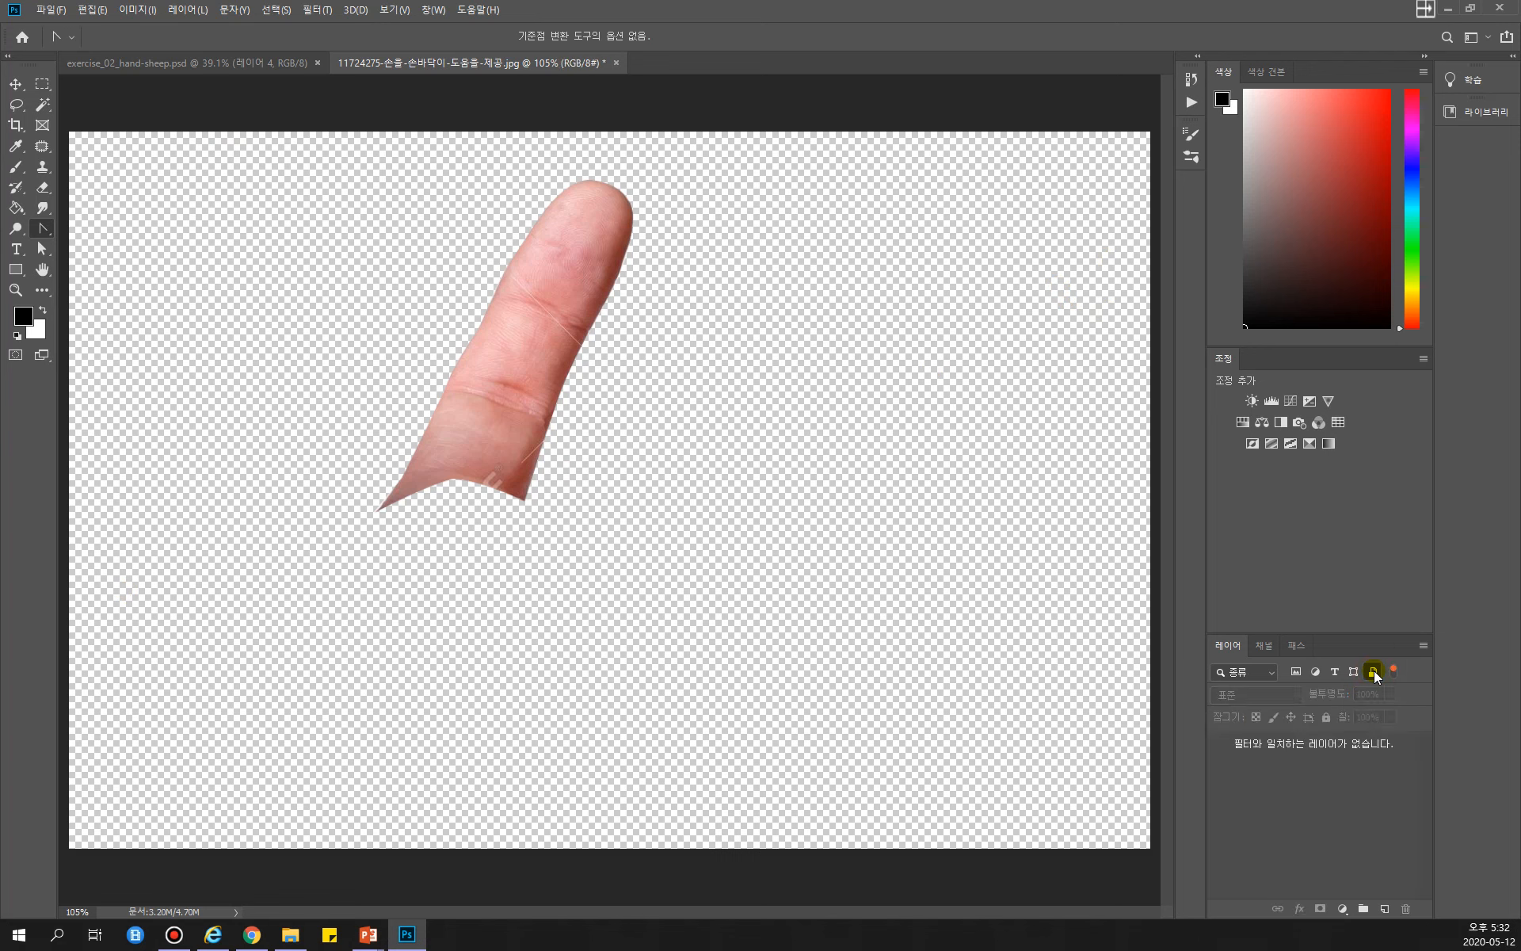
pyautogui.click(1374, 672)
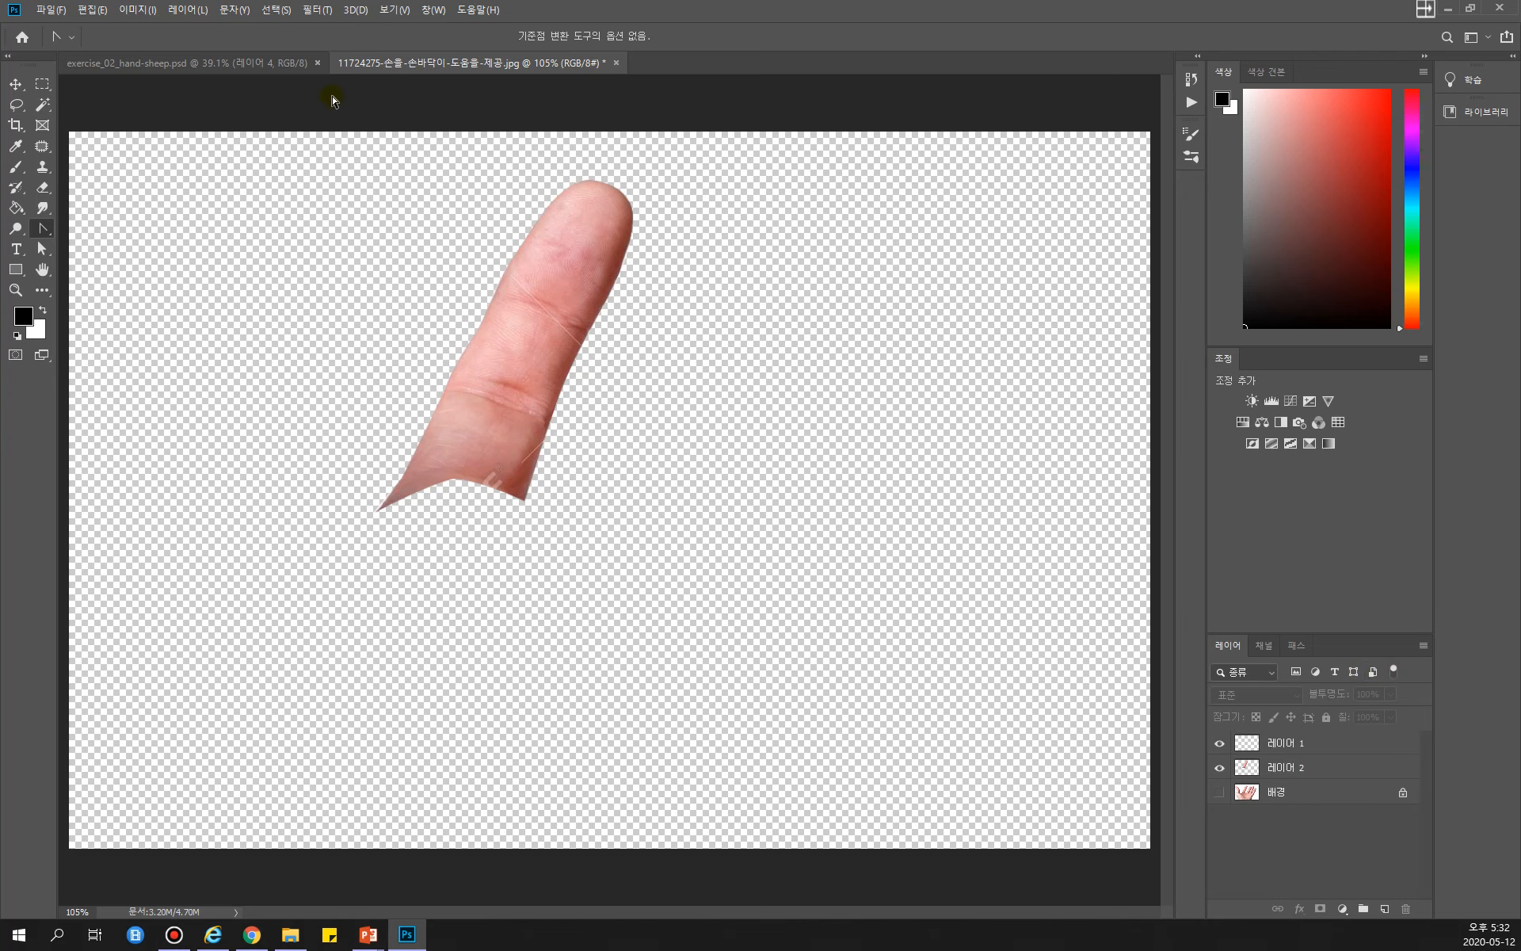
pyautogui.hotkey('alt', 'Tab')
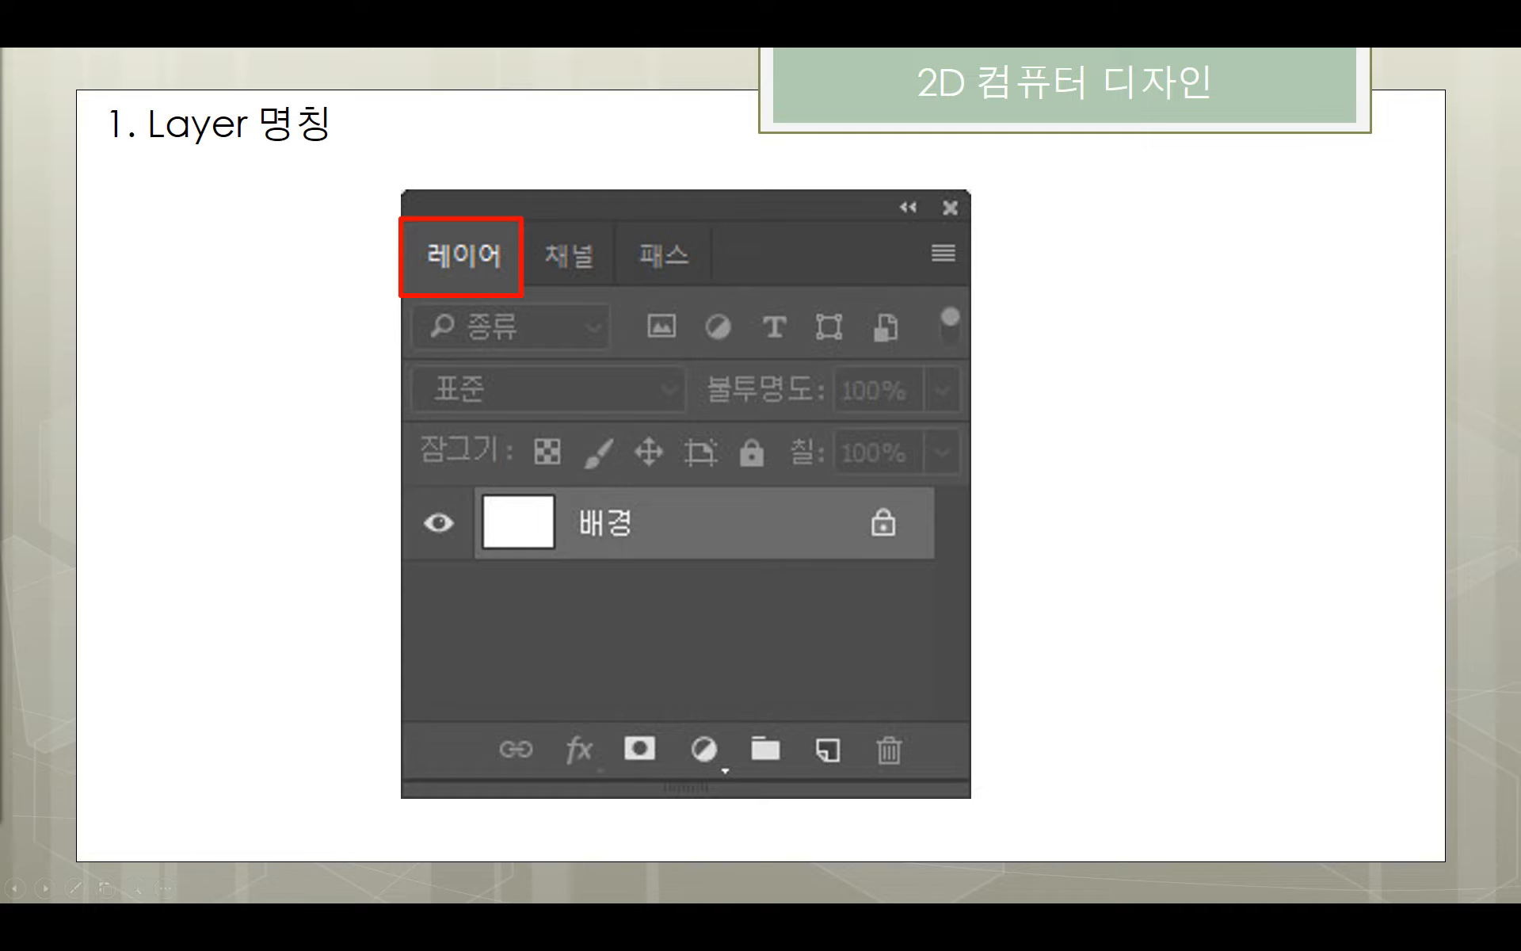
# Step: Switch back to Photoshop and duplicate the finger on 레이어 2 with the Move tool, placing the copy to its right
pyautogui.hotkey('alt', 'Tab')
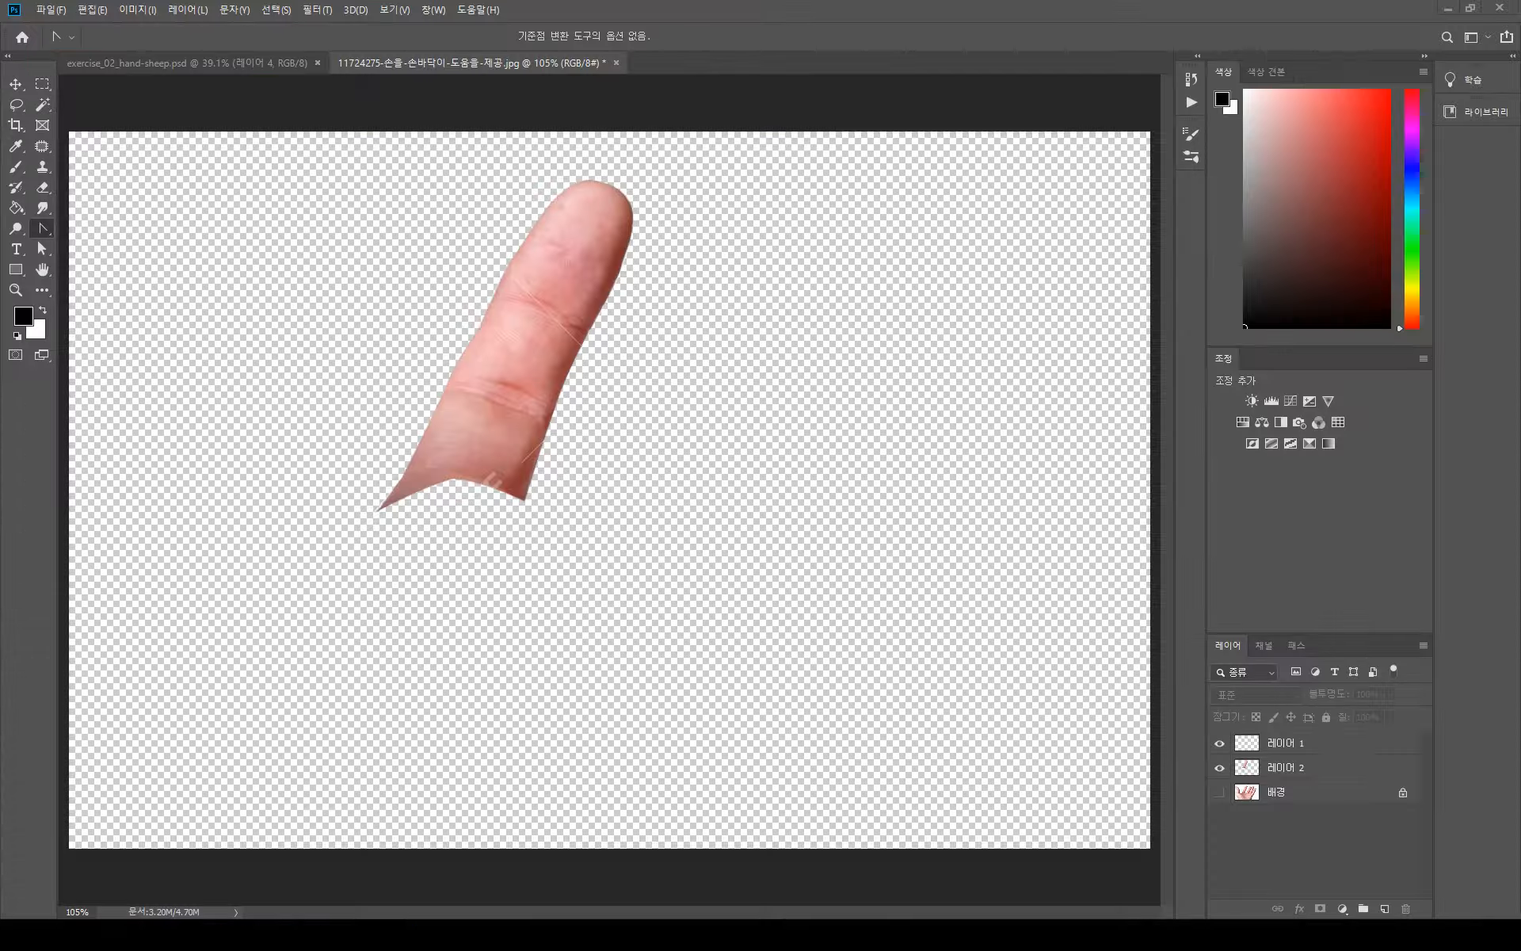
pyautogui.click(16, 83)
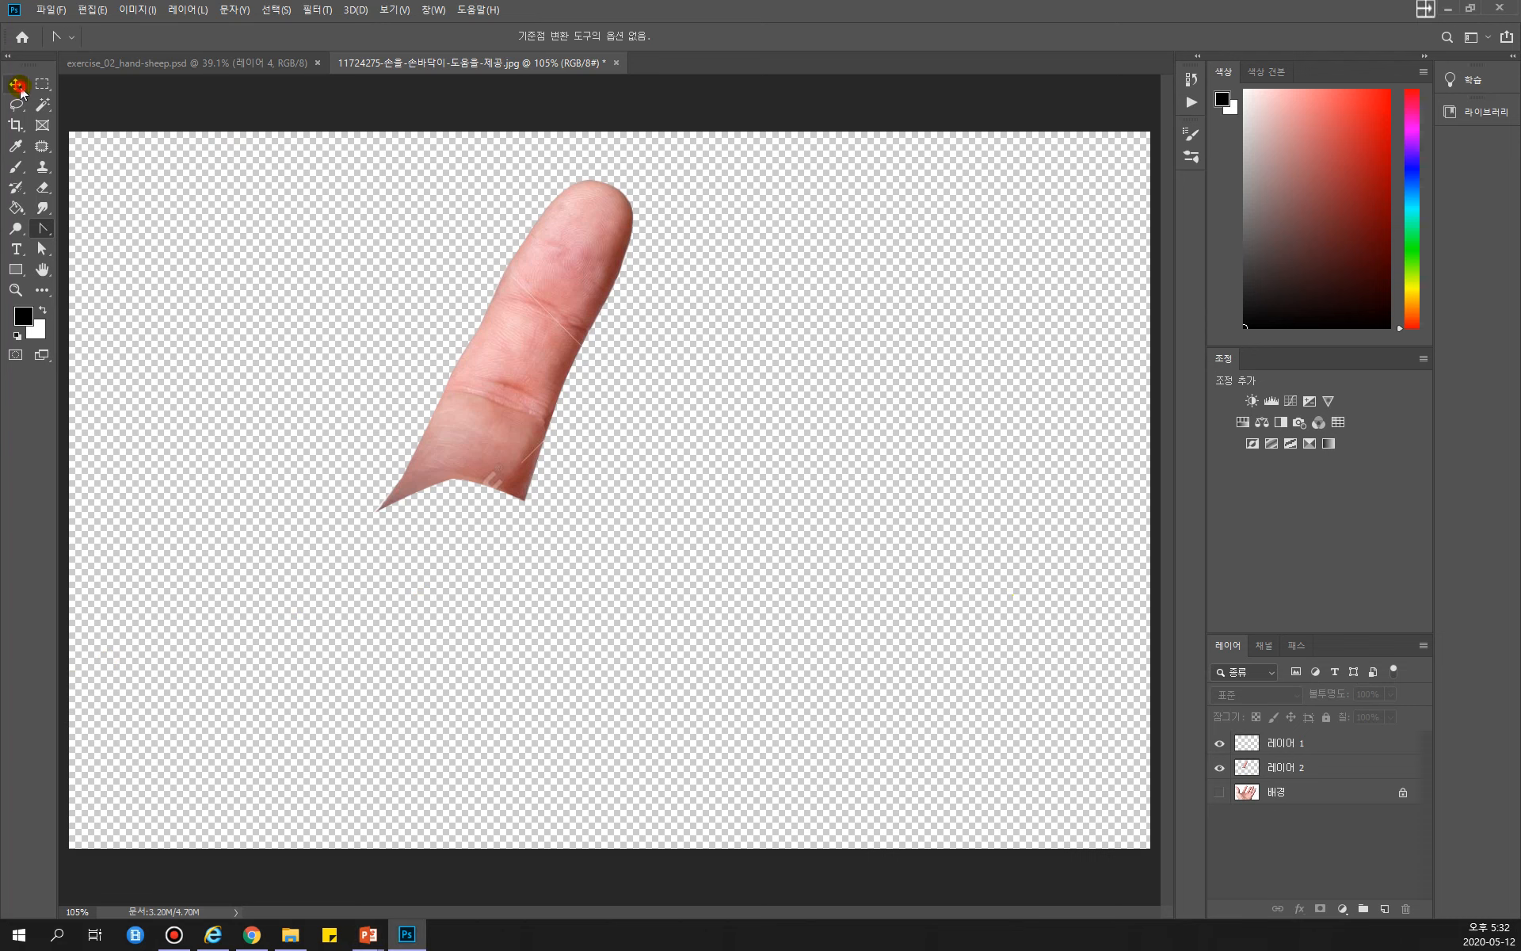
pyautogui.click(759, 344)
pyautogui.click(759, 344)
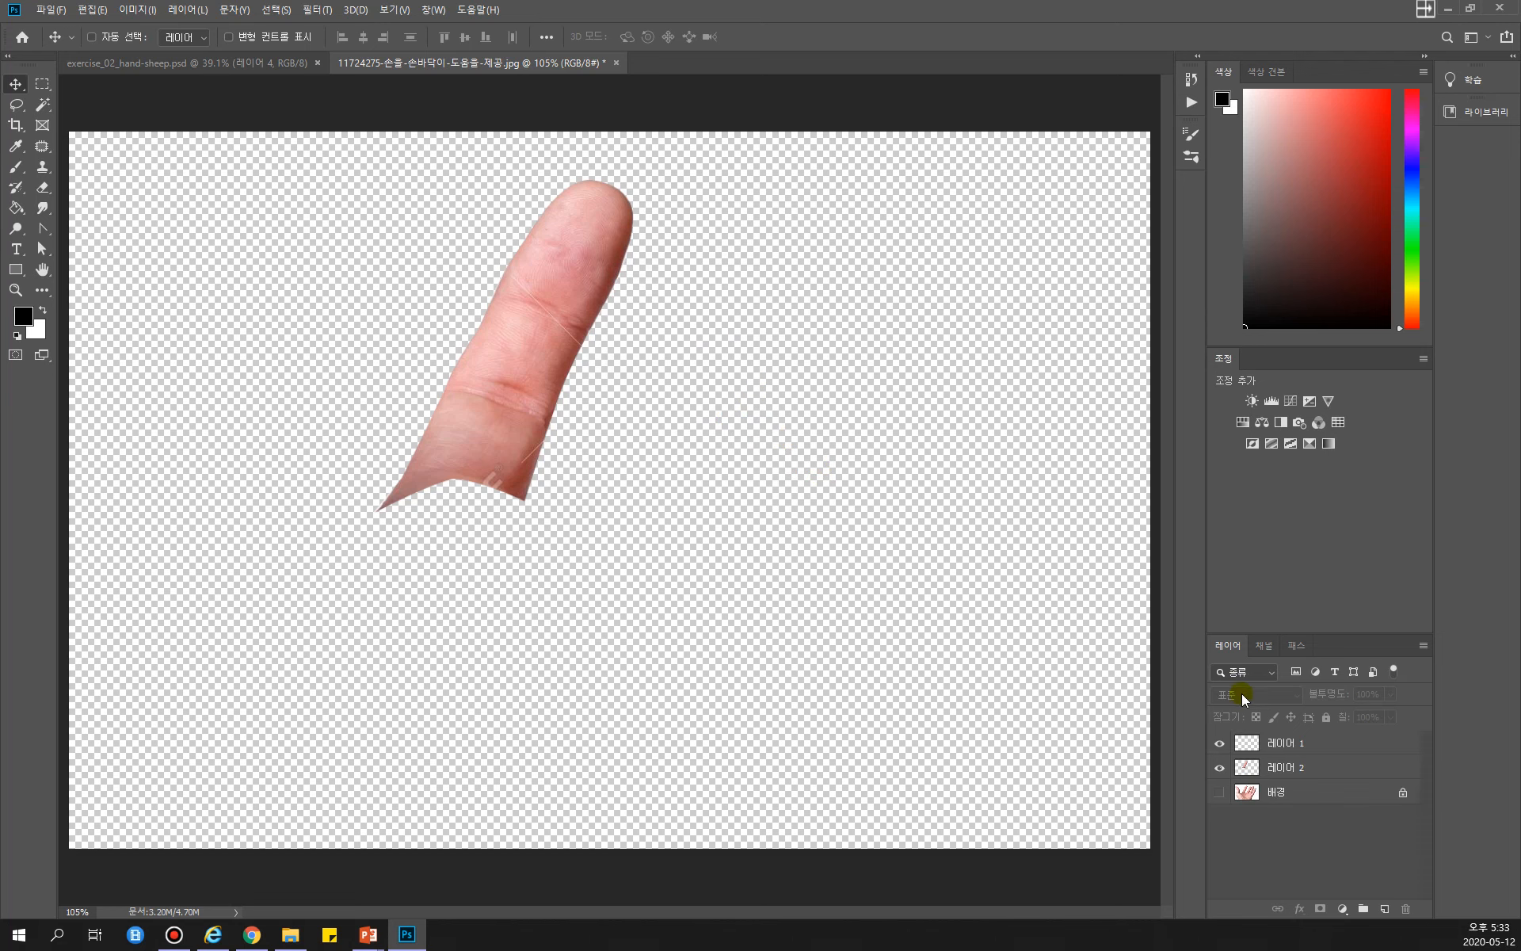
pyautogui.click(1319, 770)
pyautogui.moveTo(546, 350); pyautogui.dragTo(792, 340)
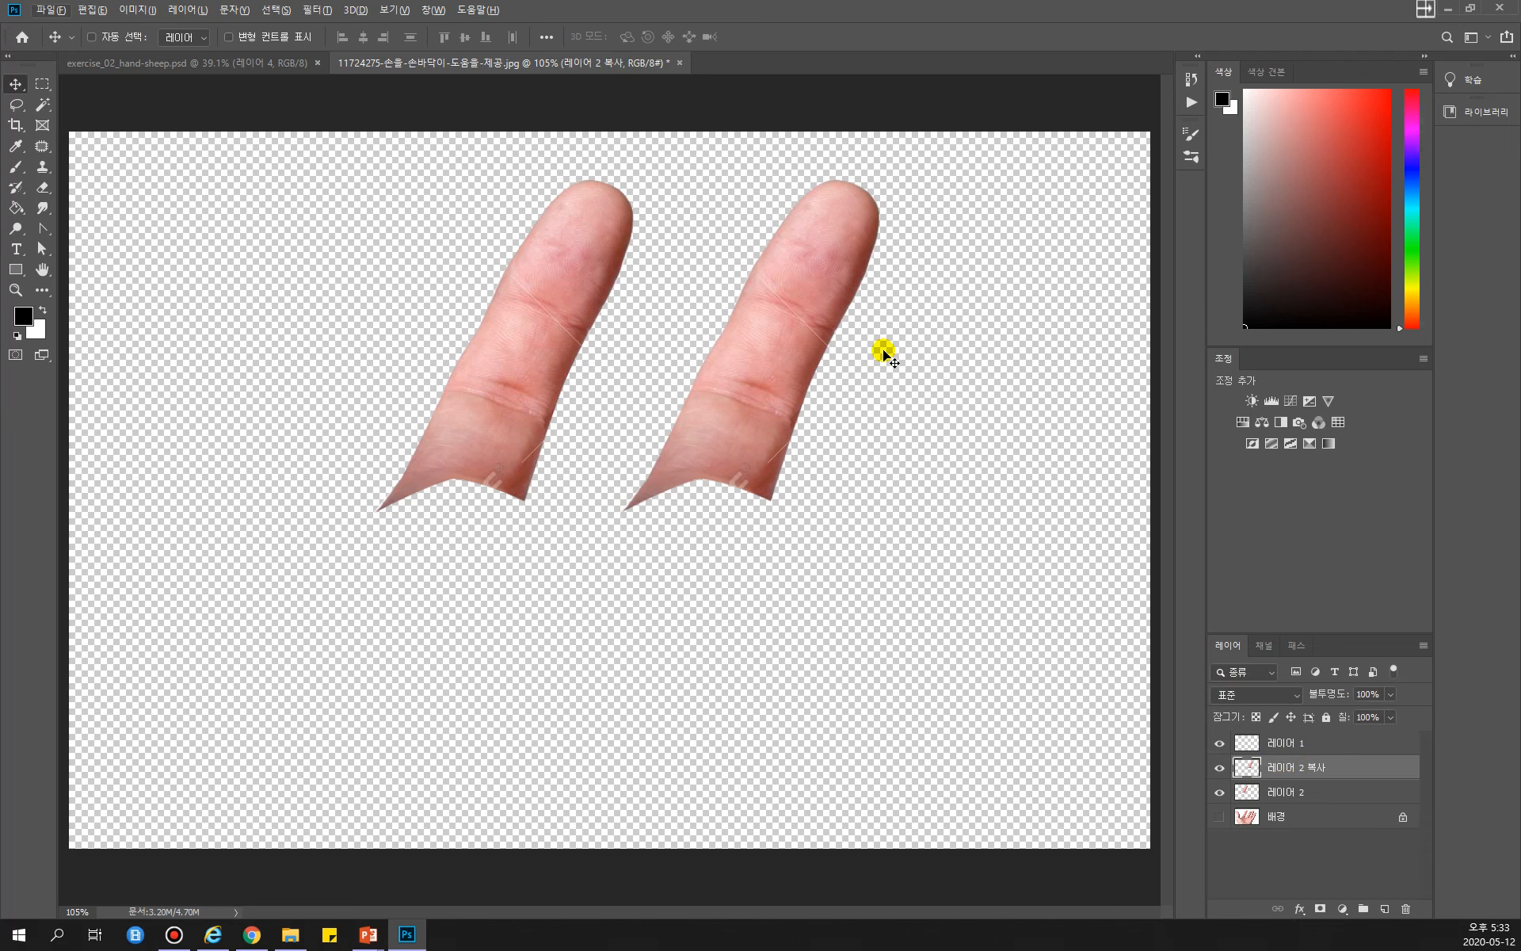
# Step: Scale the finger copy down to about 19% width and 15% height, and move it closer to the original finger
pyautogui.press('ctrl')
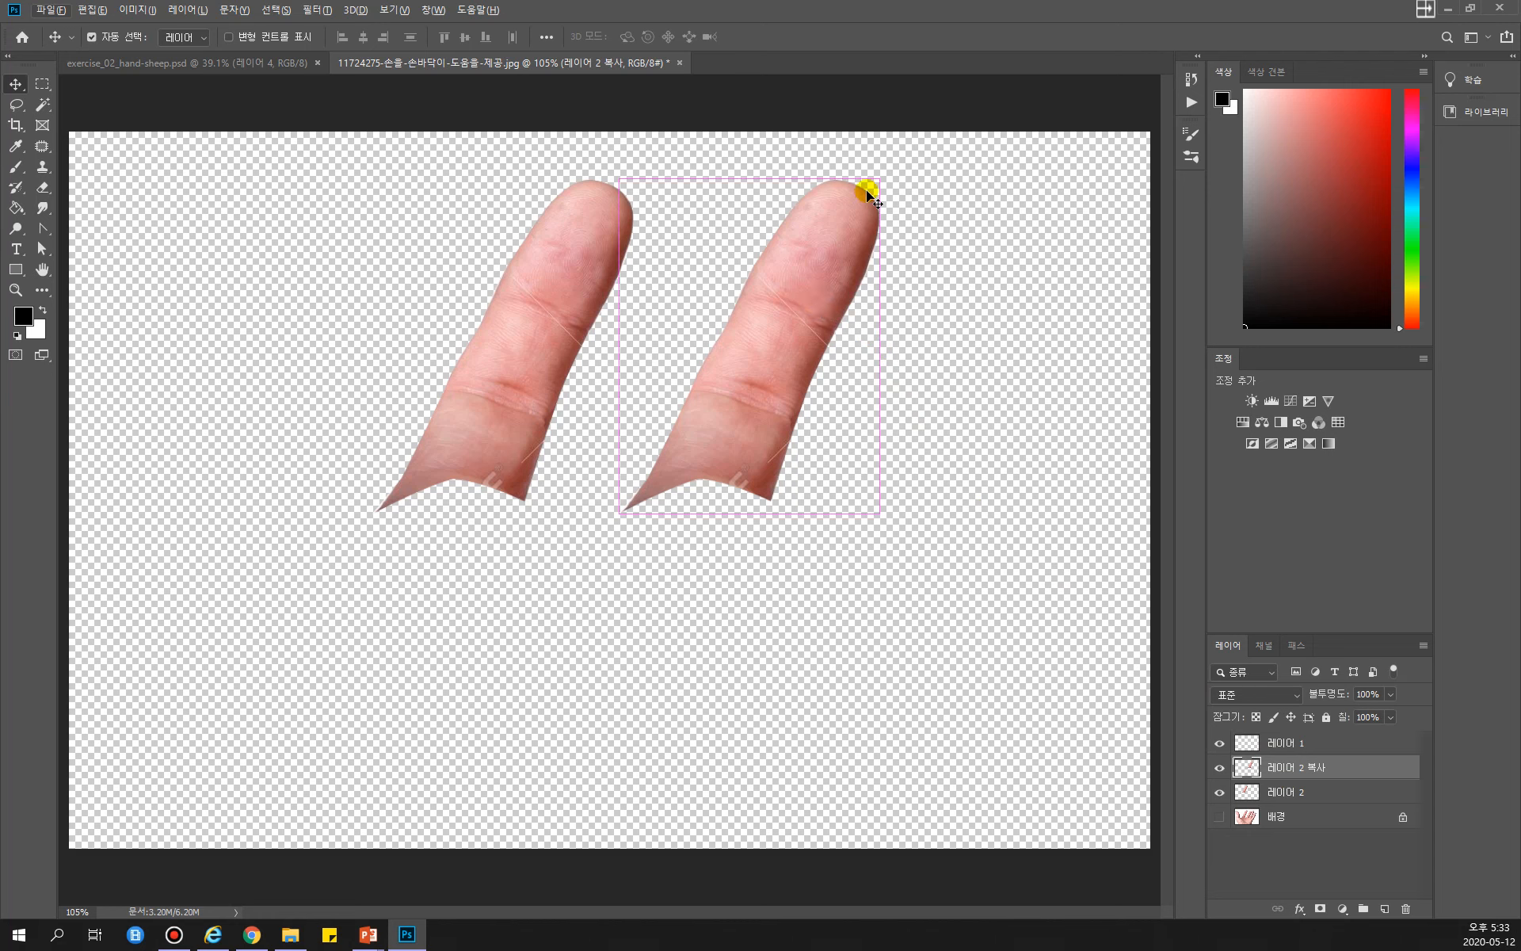
pyautogui.hotkey('ctrl', 't')
pyautogui.moveTo(880, 182); pyautogui.dragTo(776, 323)
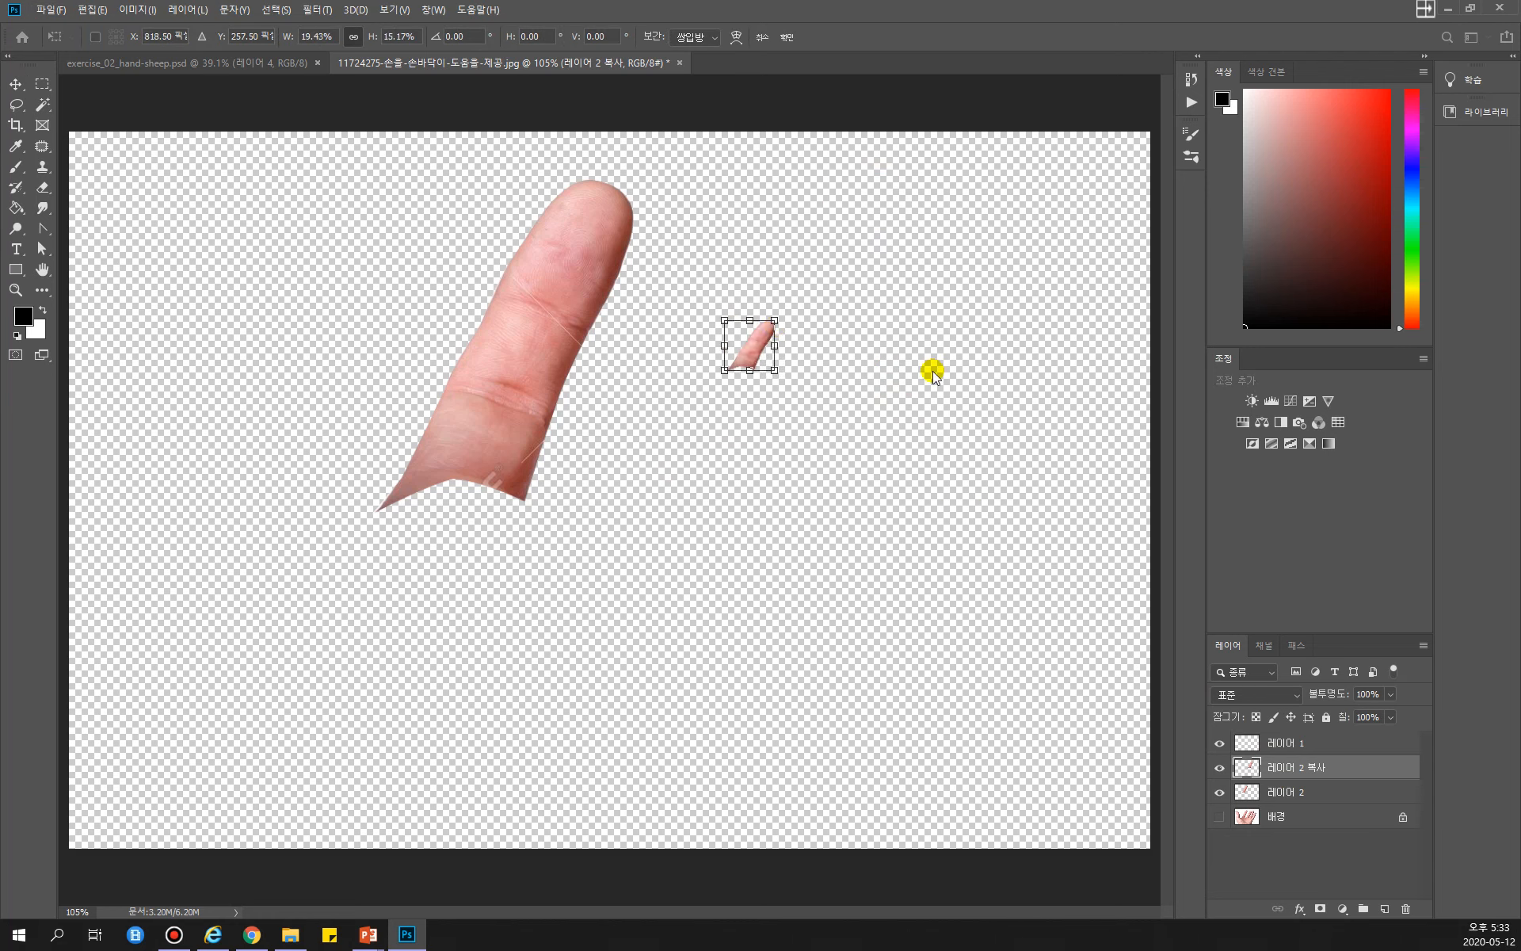
pyautogui.press('Return')
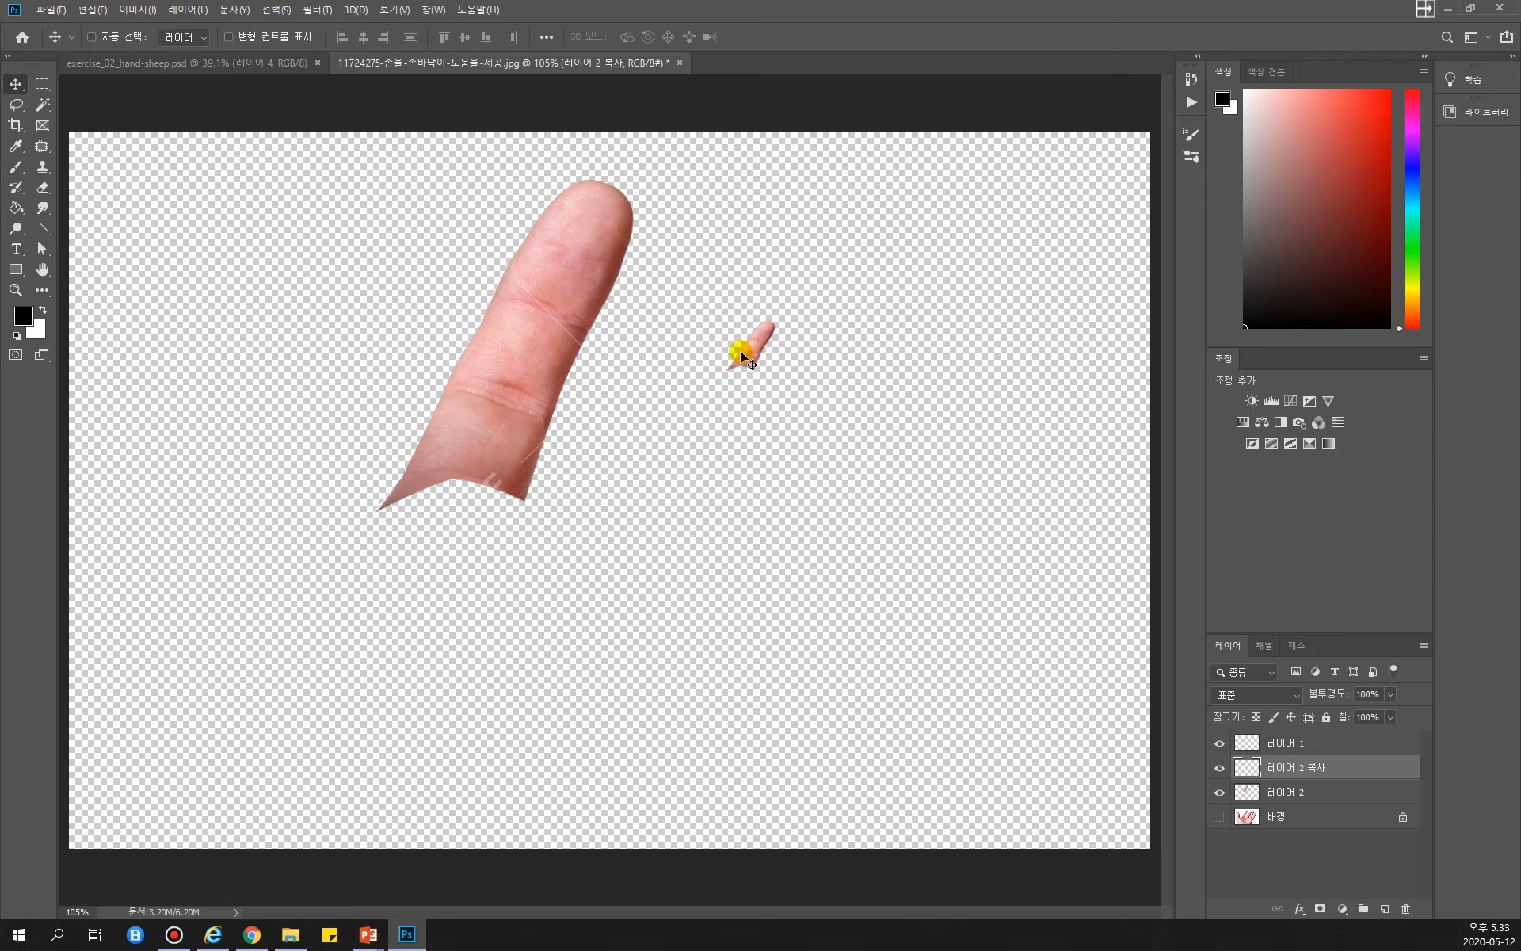
pyautogui.moveTo(745, 349); pyautogui.dragTo(679, 389)
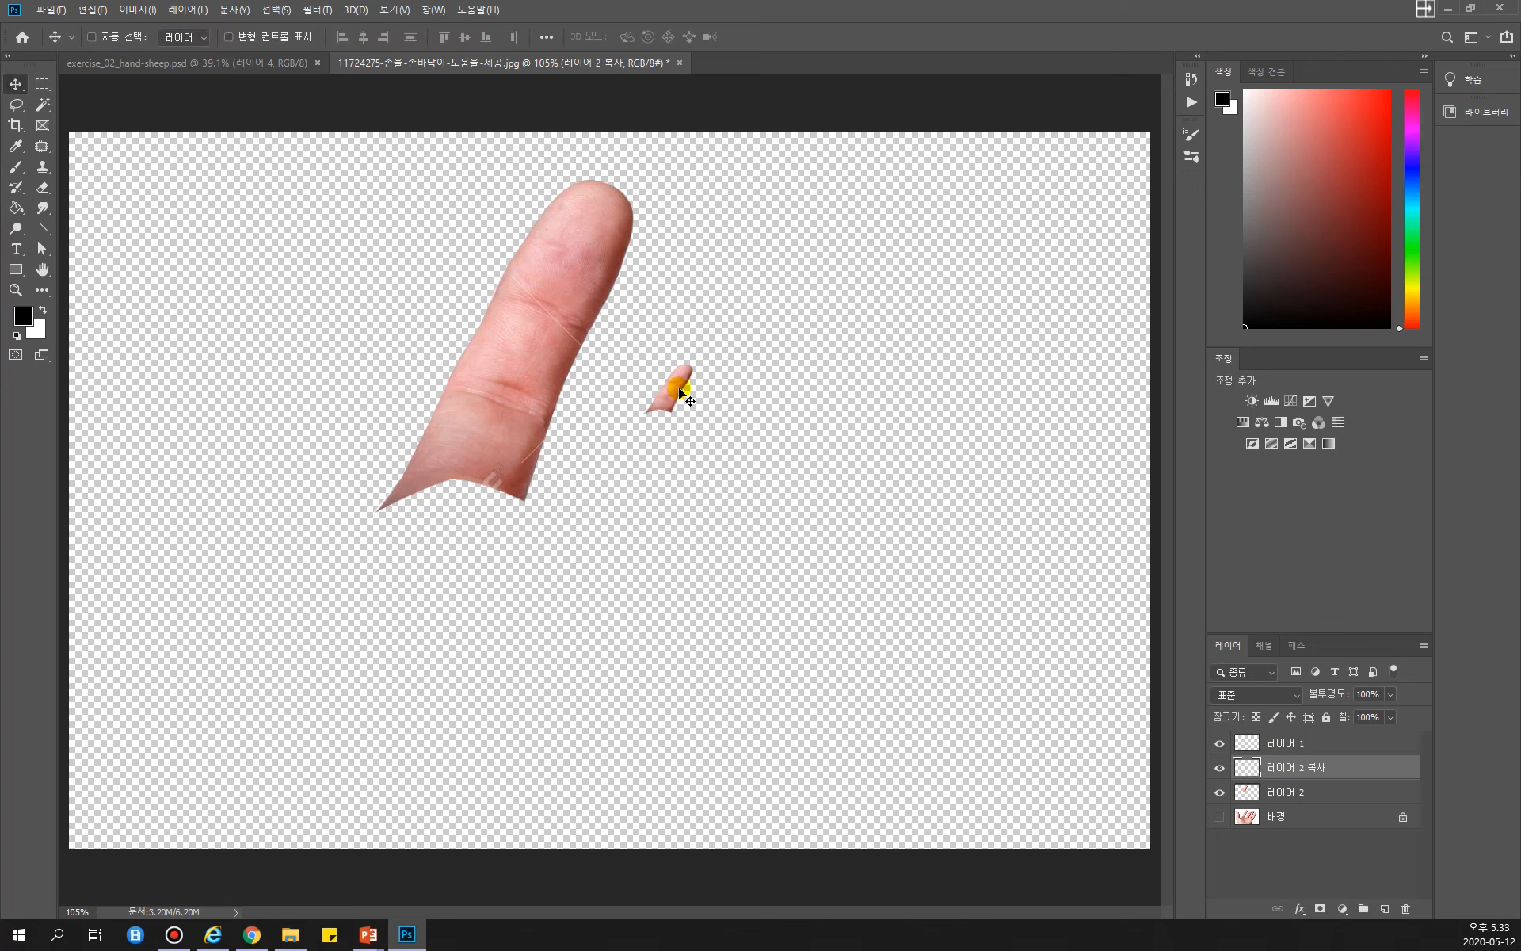
# Step: Scale the tiny finger copy up to about 753% and move it so it overlaps the original finger's lower edge
pyautogui.hotkey('ctrl', 't')
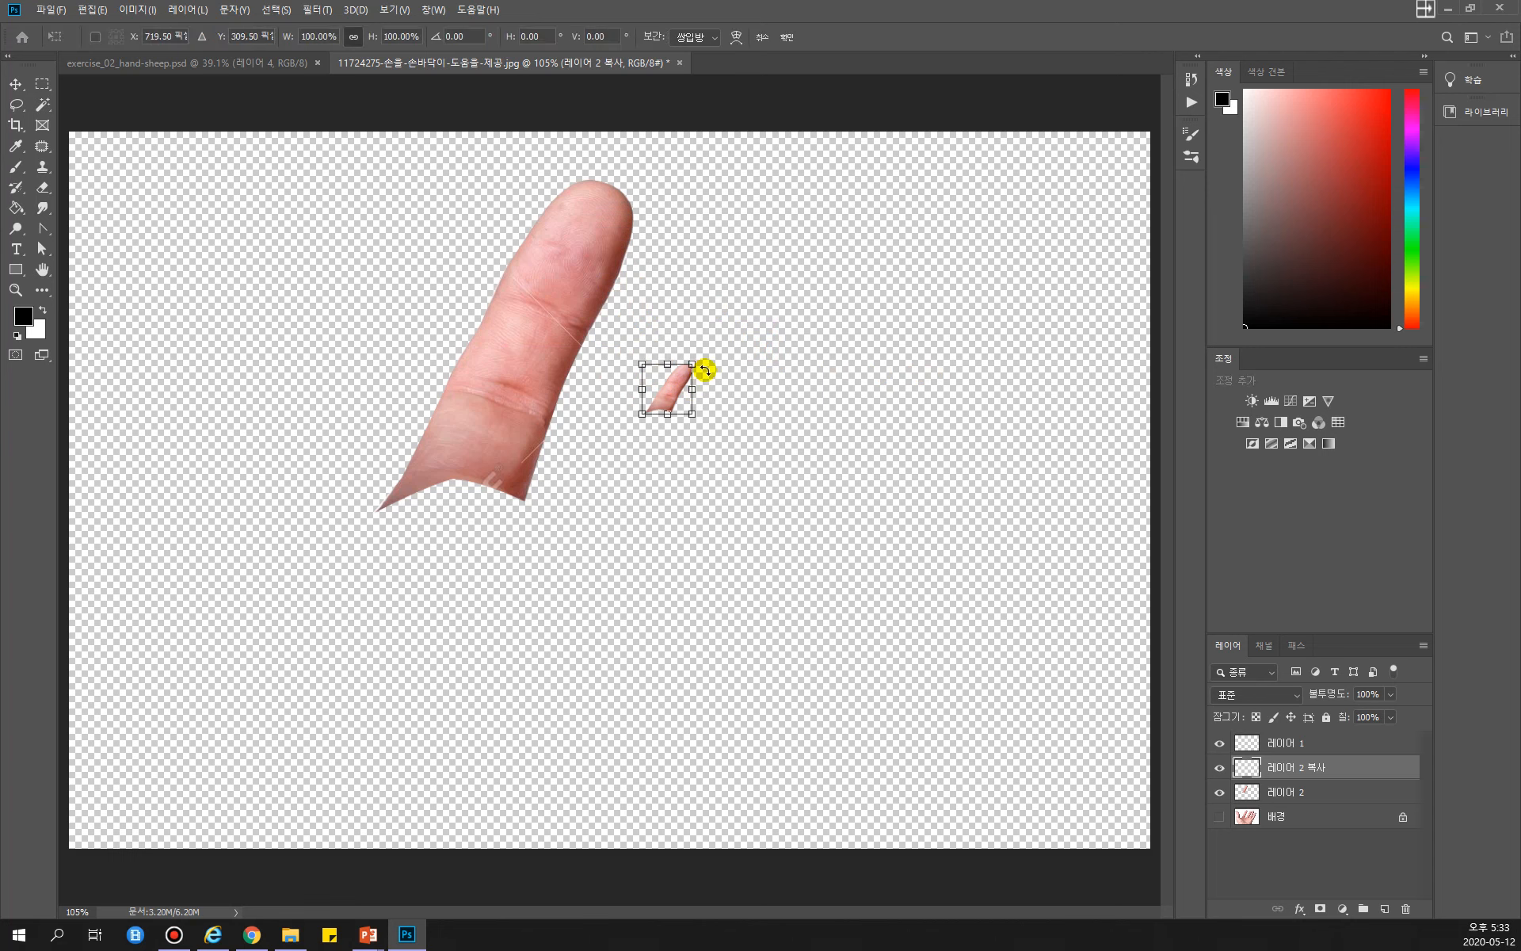
pyautogui.moveTo(697, 414); pyautogui.dragTo(1052, 718)
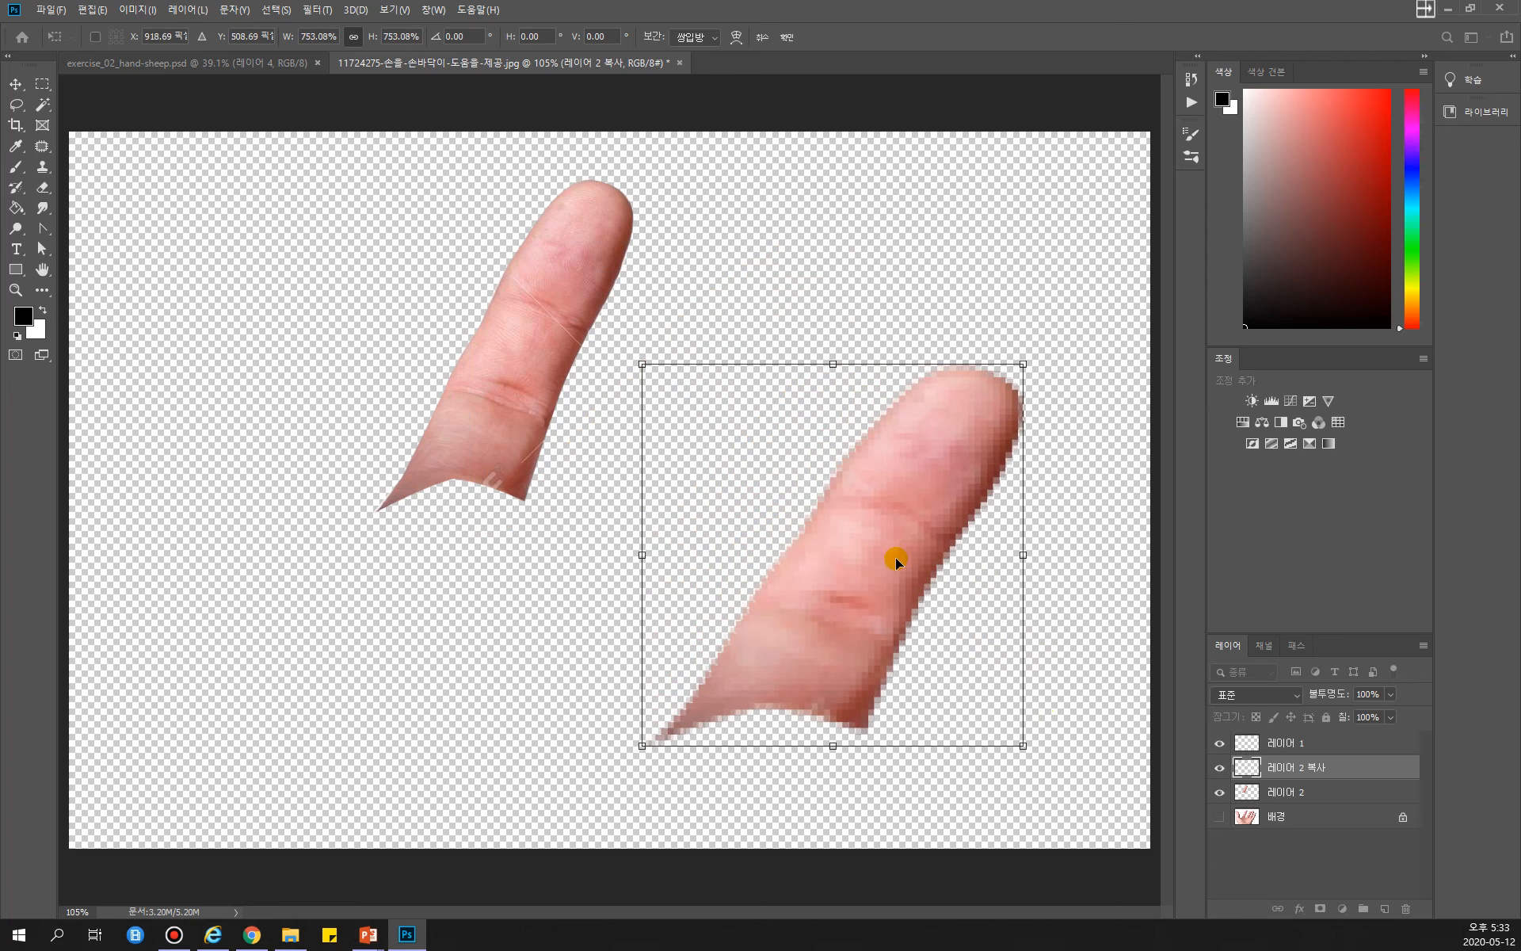
pyautogui.press('Return')
pyautogui.moveTo(905, 539); pyautogui.dragTo(658, 387)
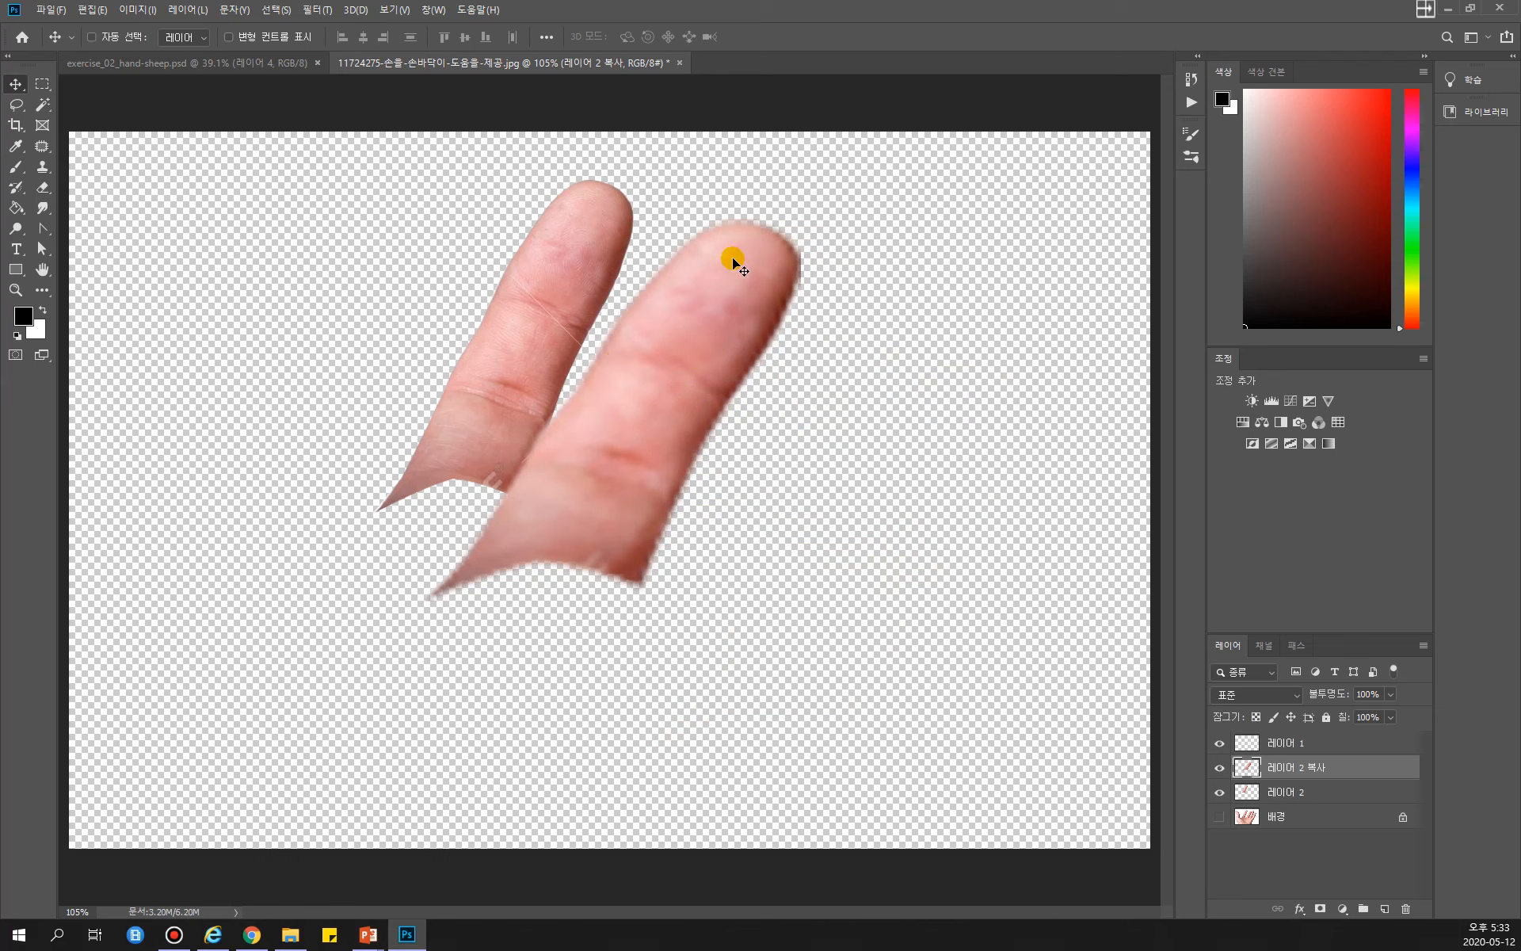
# Step: Select the original finger's layer (레이어 2) and view its thumbnail options, including blending options and layer colours, without choosing any
pyautogui.click(557, 264)
pyautogui.click(1245, 794)
pyautogui.rightClick(1246, 794)
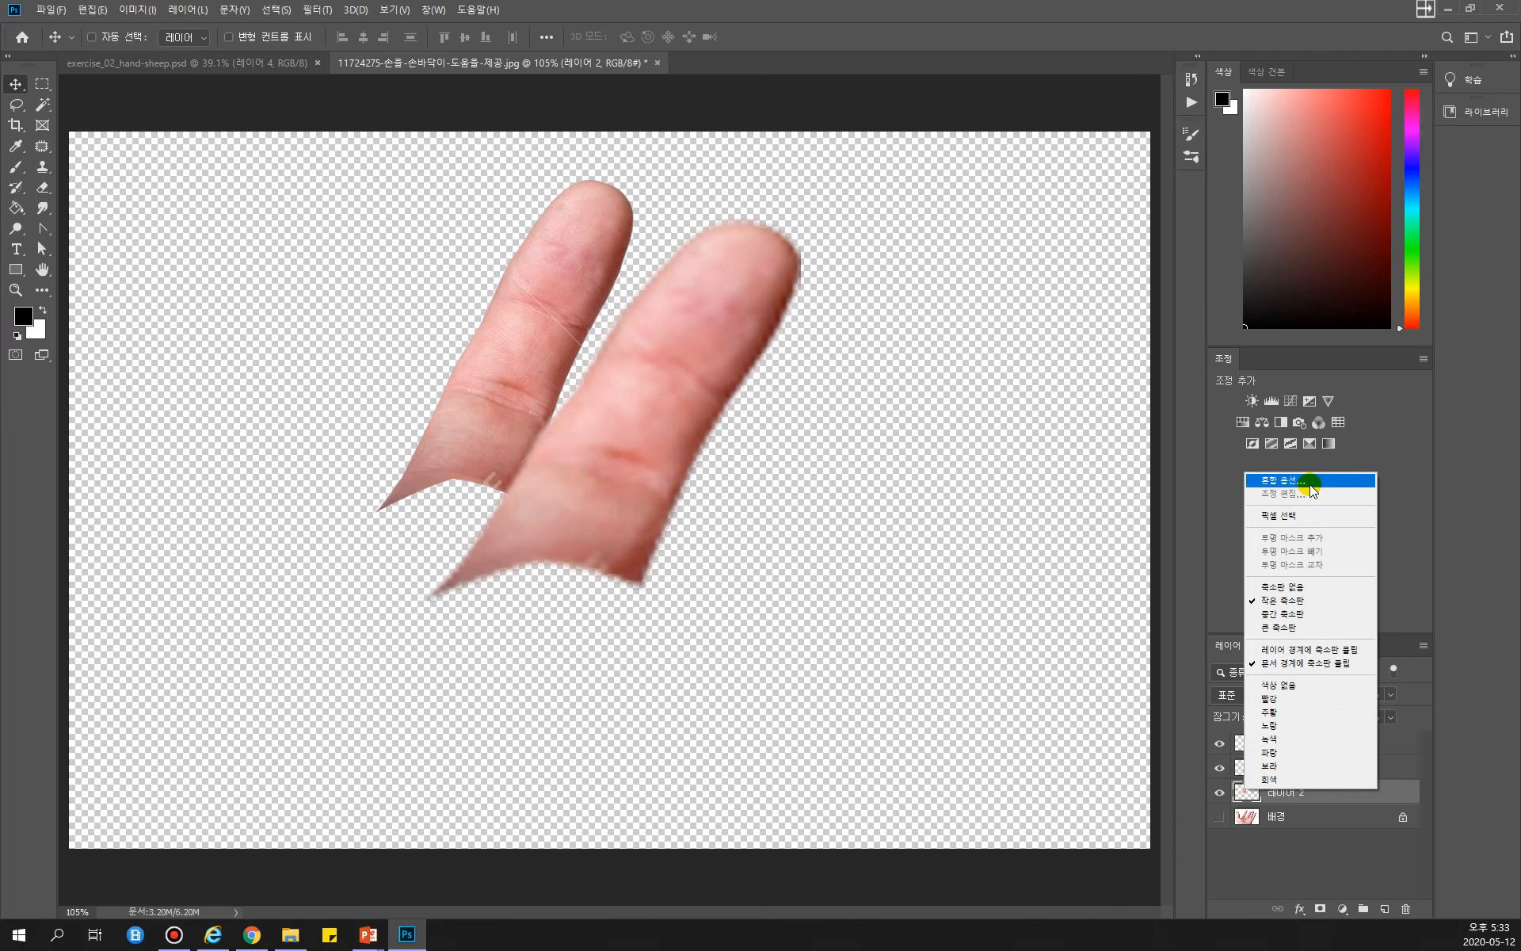
pyautogui.click(990, 537)
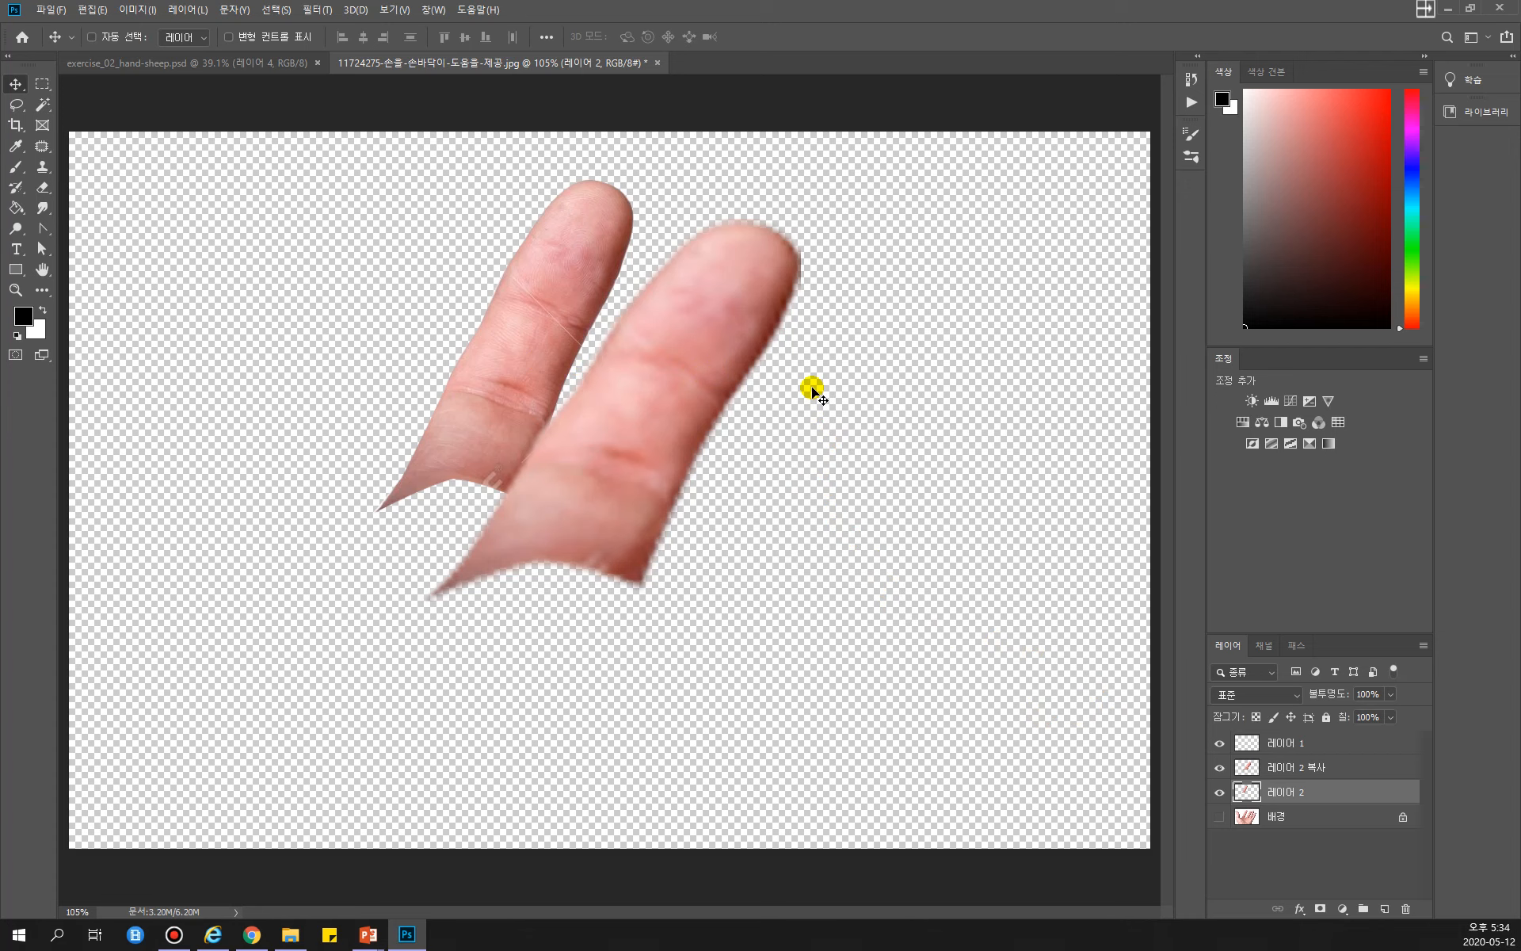
# Step: Toggle the layer list's pixel, shape and smart object filters, and switch the filter category to attribute (속성)
pyautogui.click(1297, 671)
pyautogui.click(1356, 676)
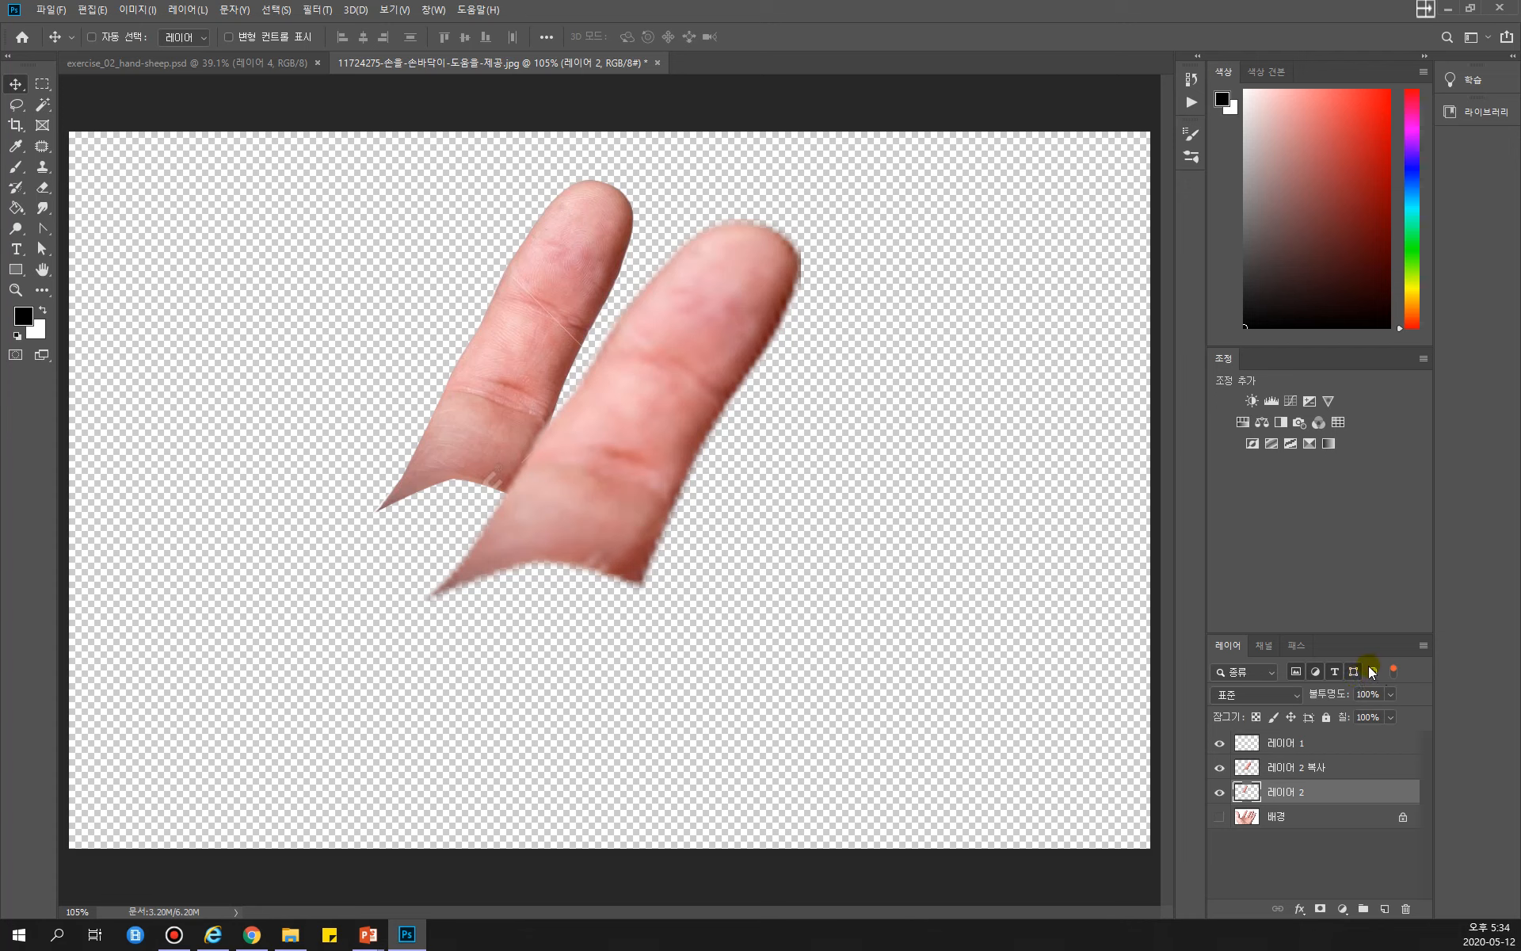
pyautogui.click(1372, 673)
pyautogui.click(1249, 673)
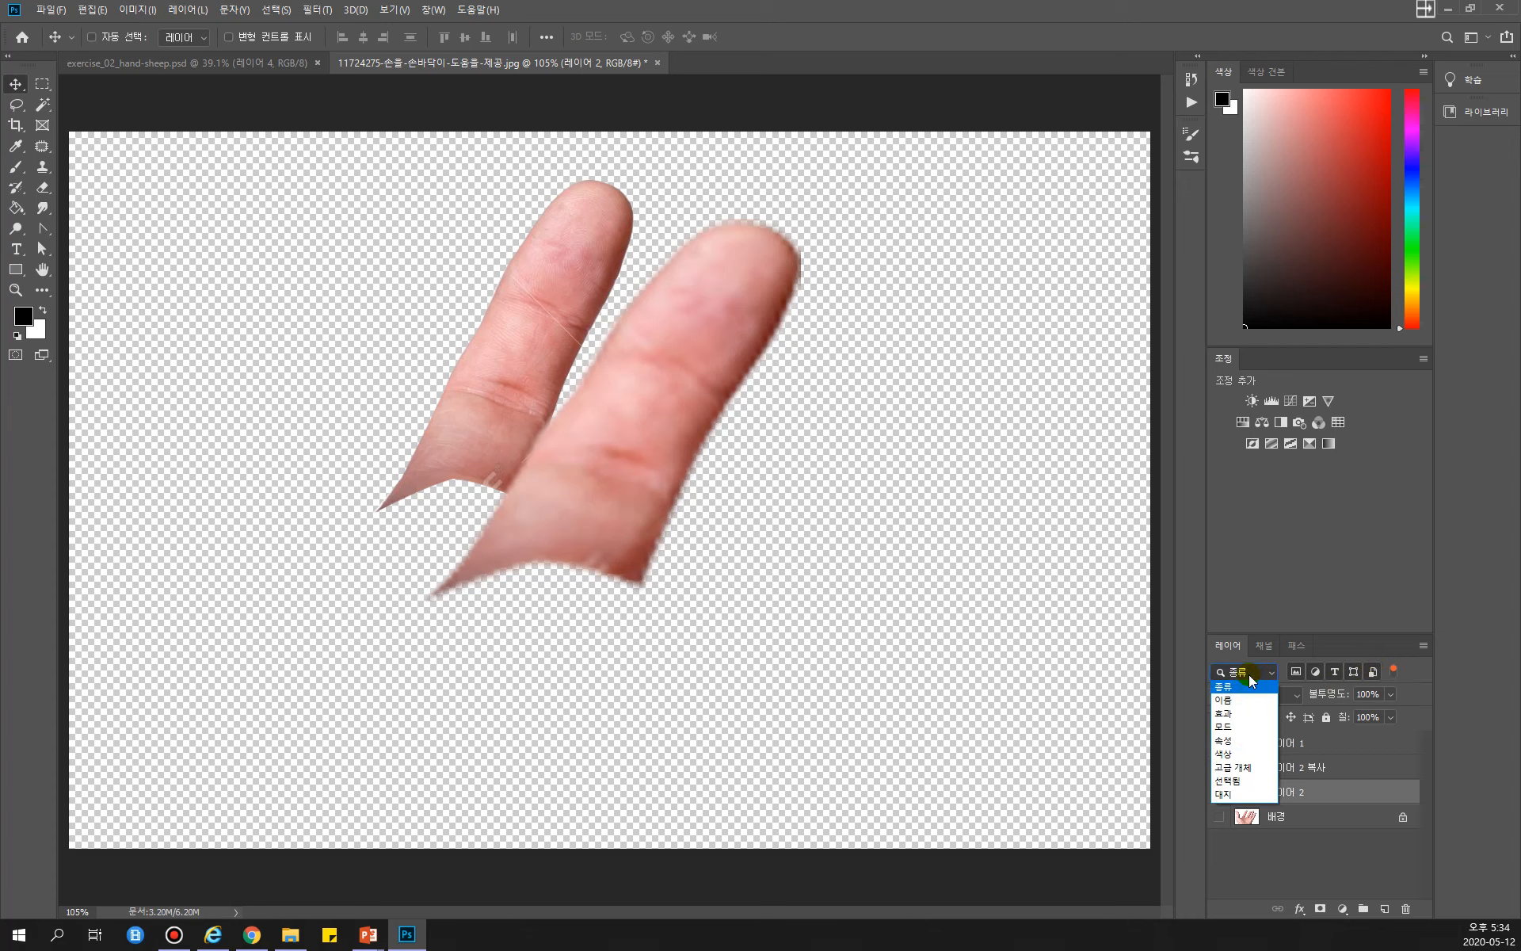
pyautogui.click(1238, 742)
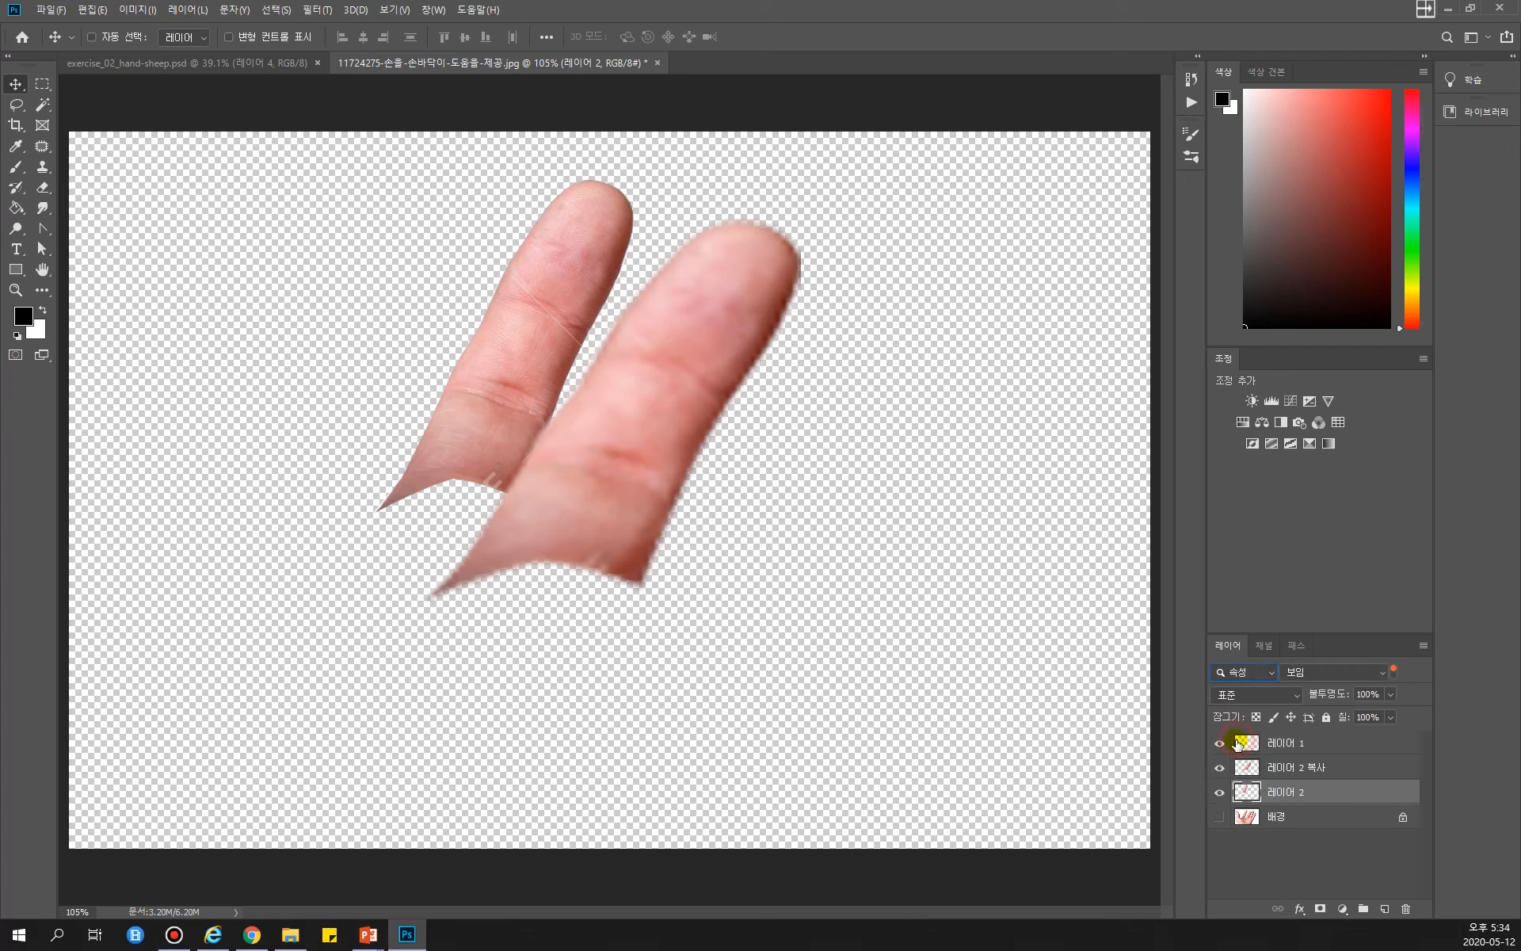
# Step: Switch the layer filter category to colour (색상) and from there to smart object (고급 개체)
pyautogui.click(1252, 672)
pyautogui.click(1238, 758)
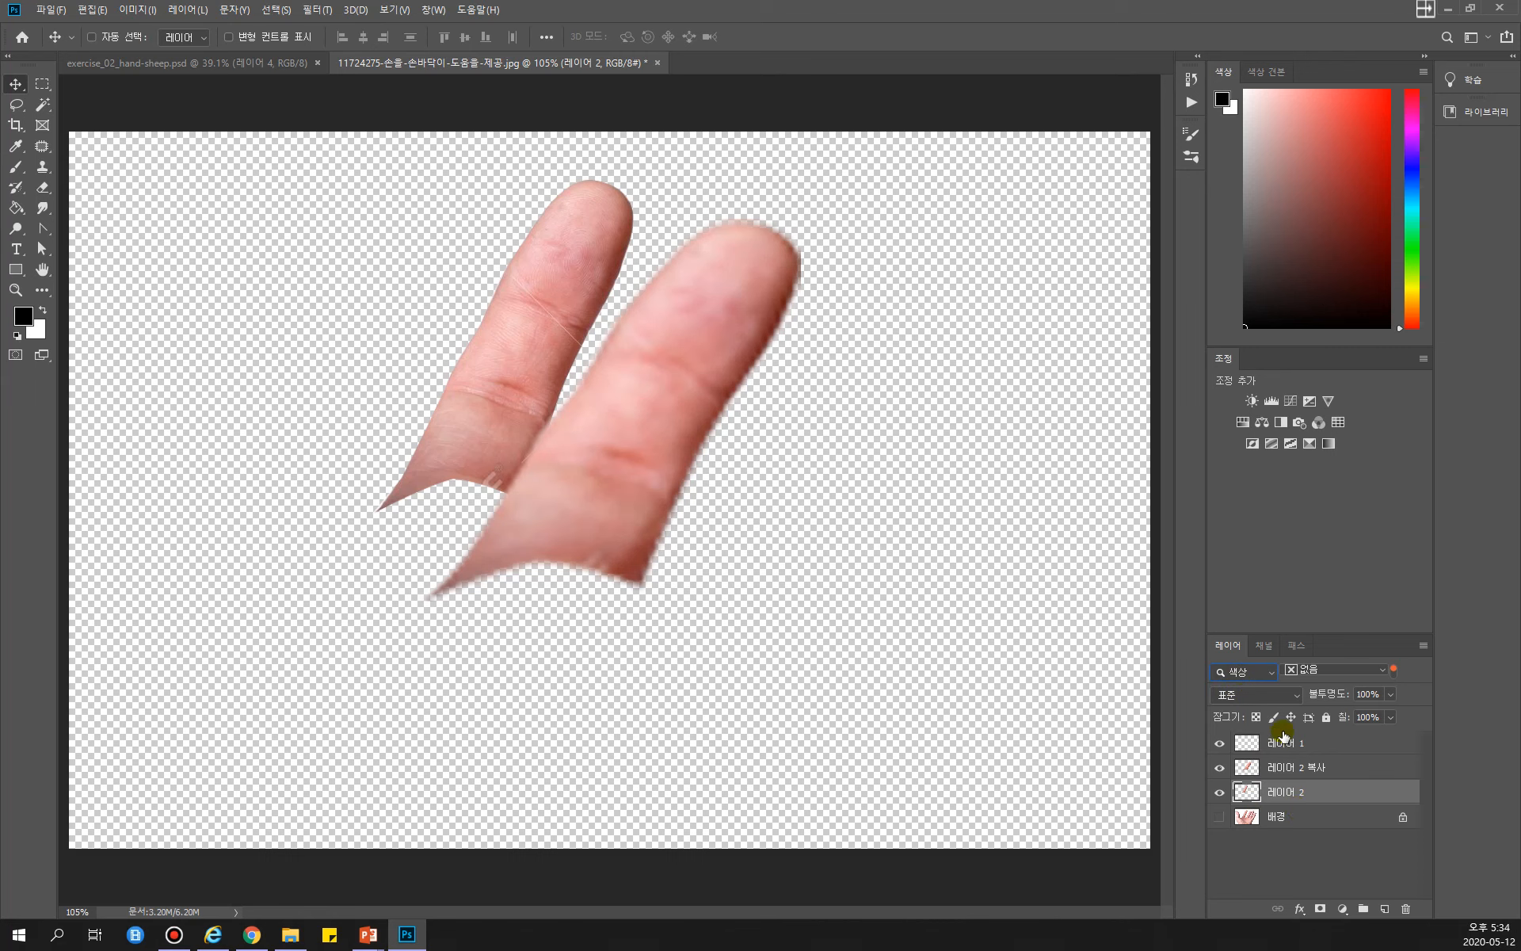
pyautogui.click(1241, 672)
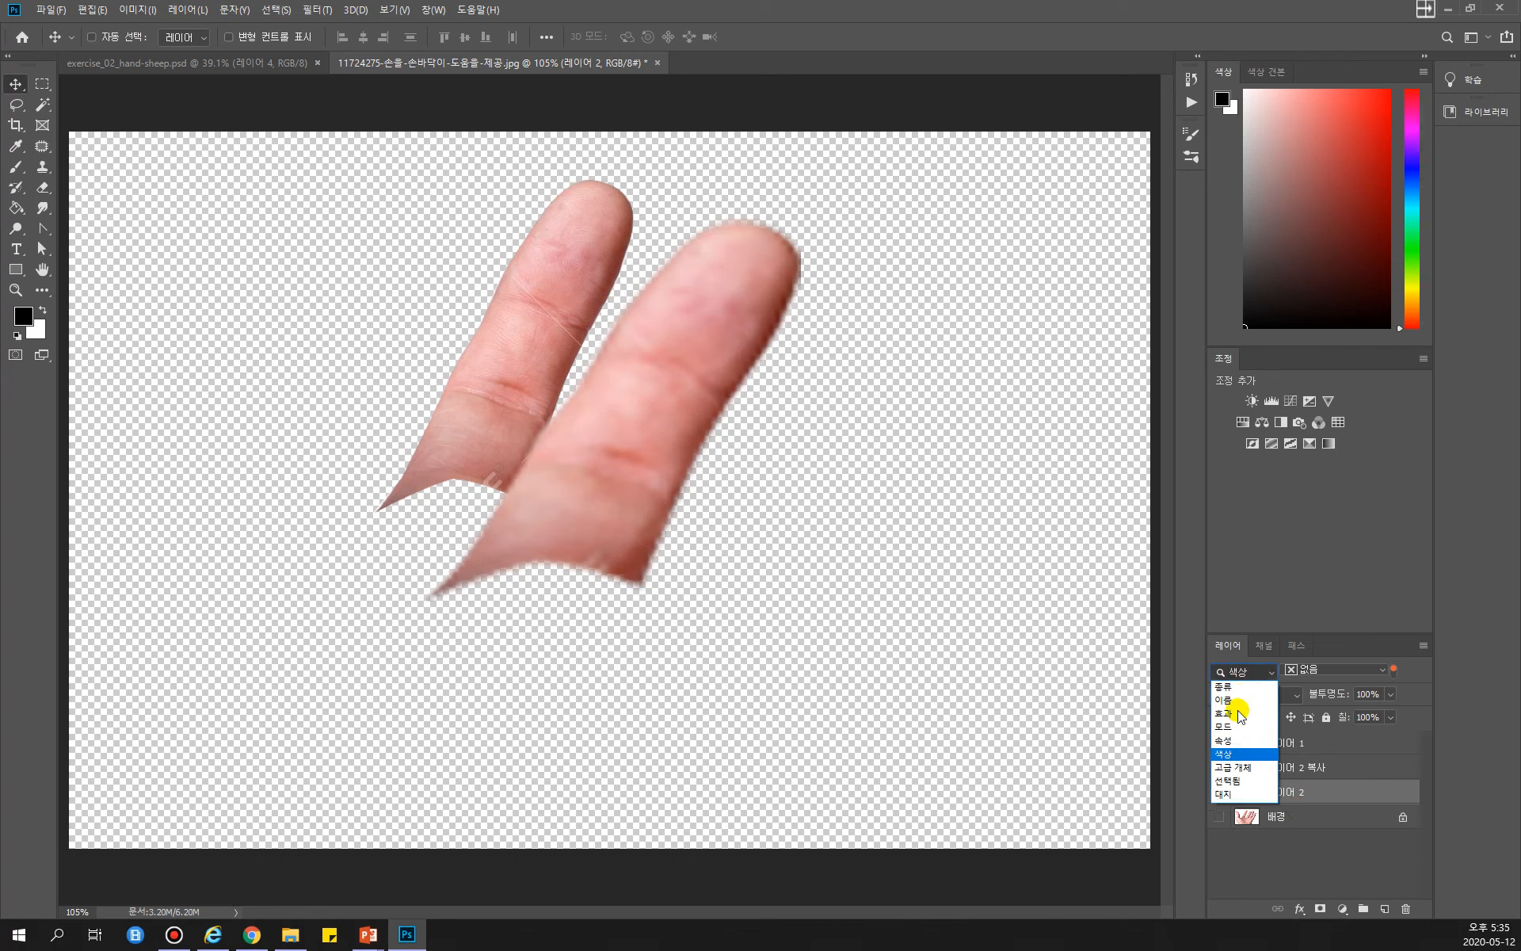
pyautogui.click(1238, 768)
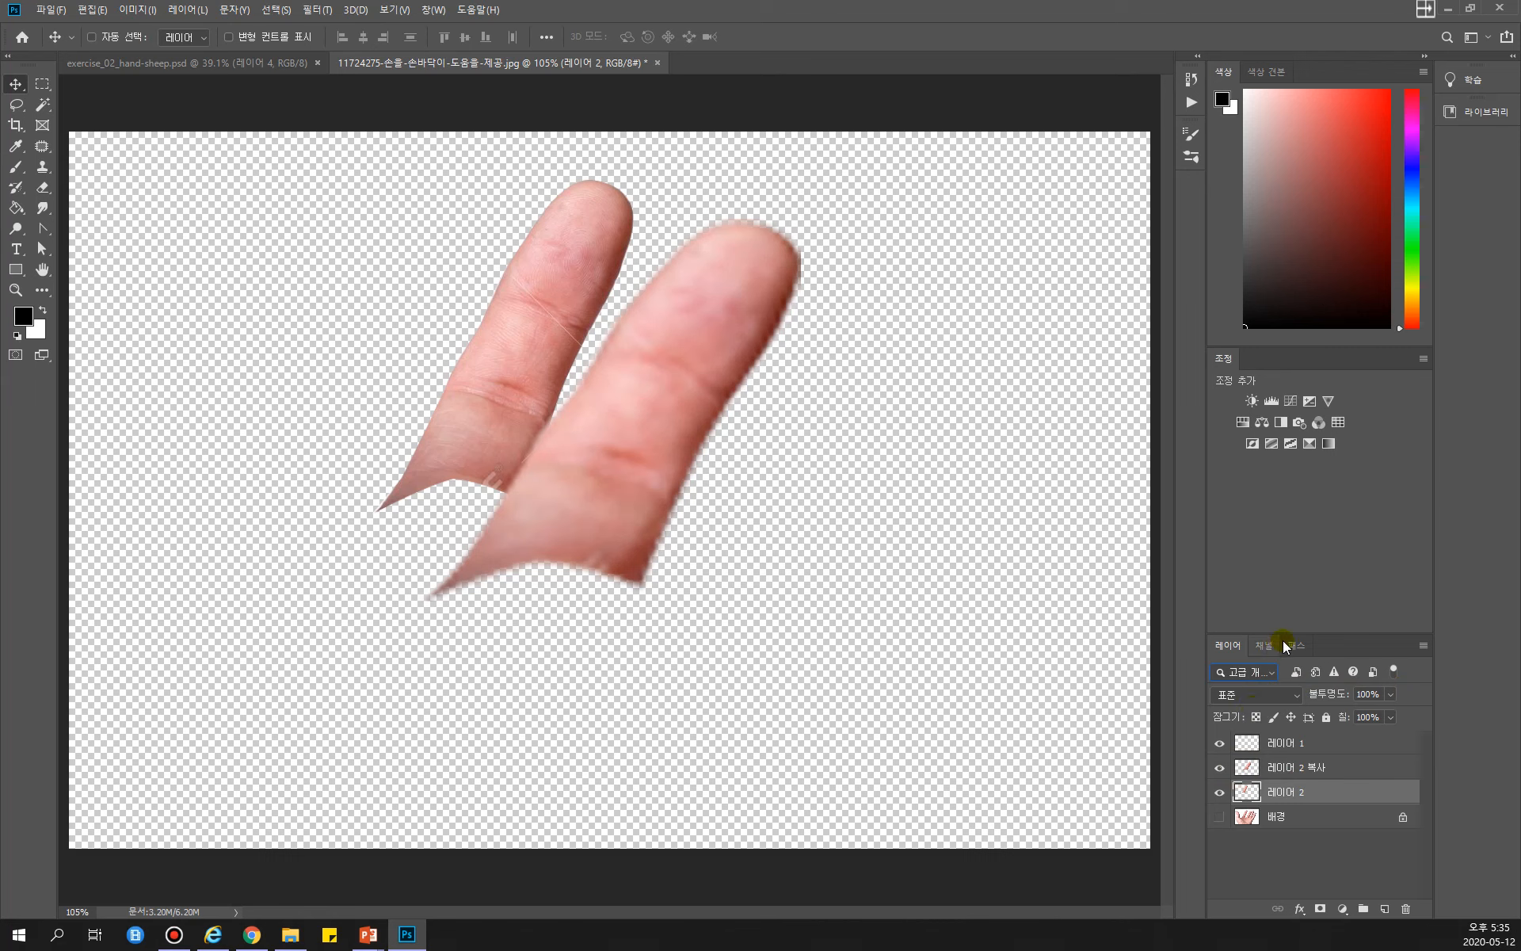
# Step: Enlarge the Layers panel, set the filter category back to kind (종류) and try the shape and smart object filters
pyautogui.moveTo(1303, 634); pyautogui.dragTo(1313, 444)
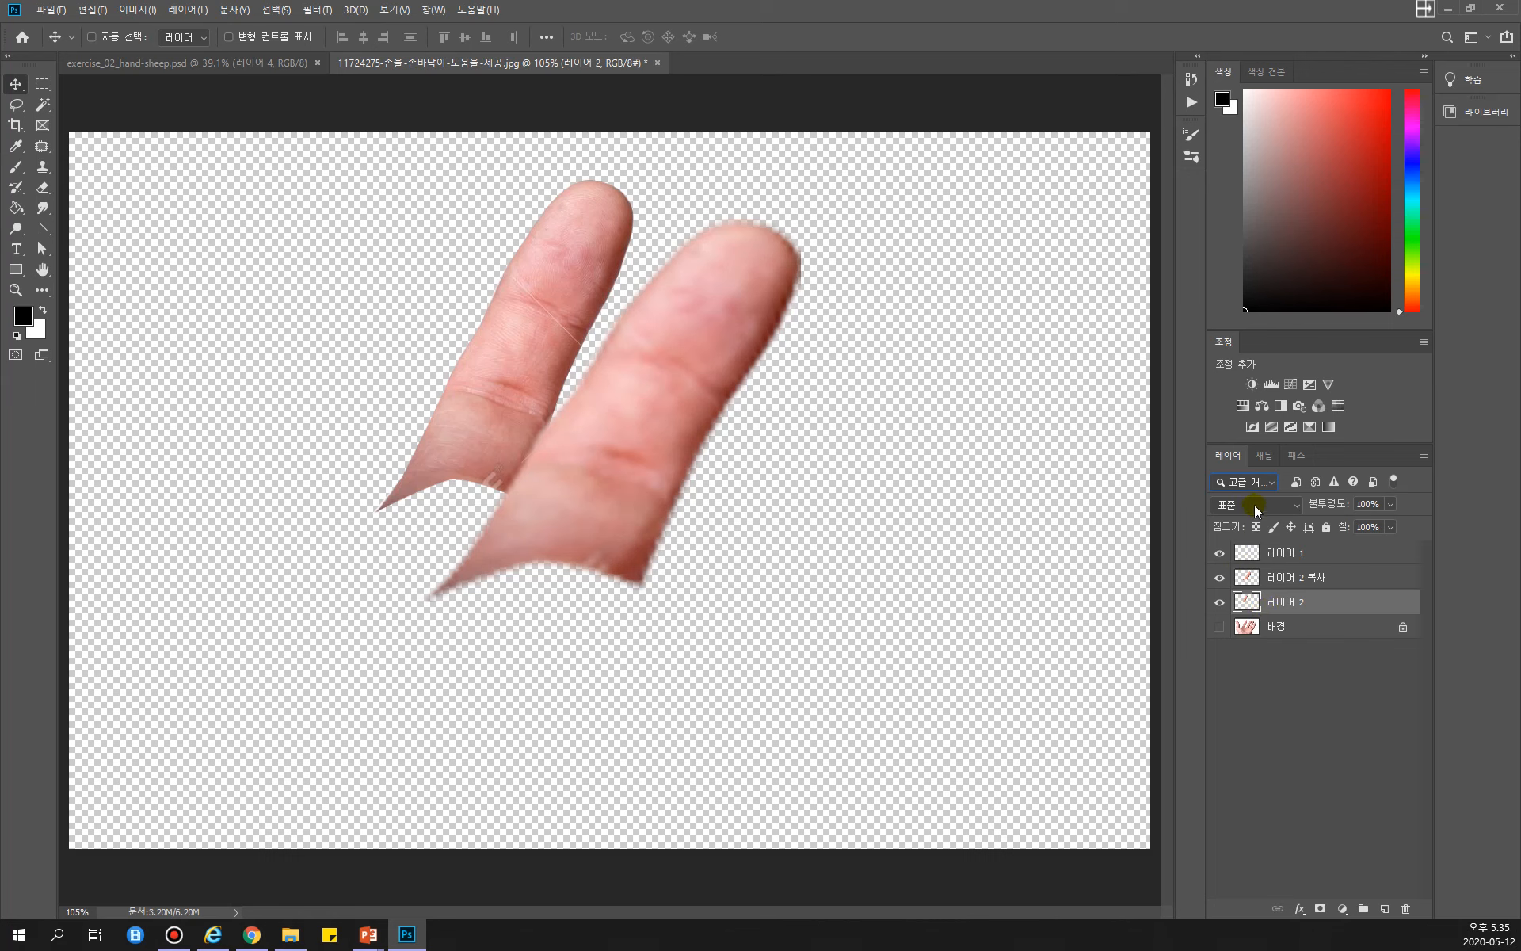
pyautogui.click(1277, 483)
pyautogui.click(1239, 484)
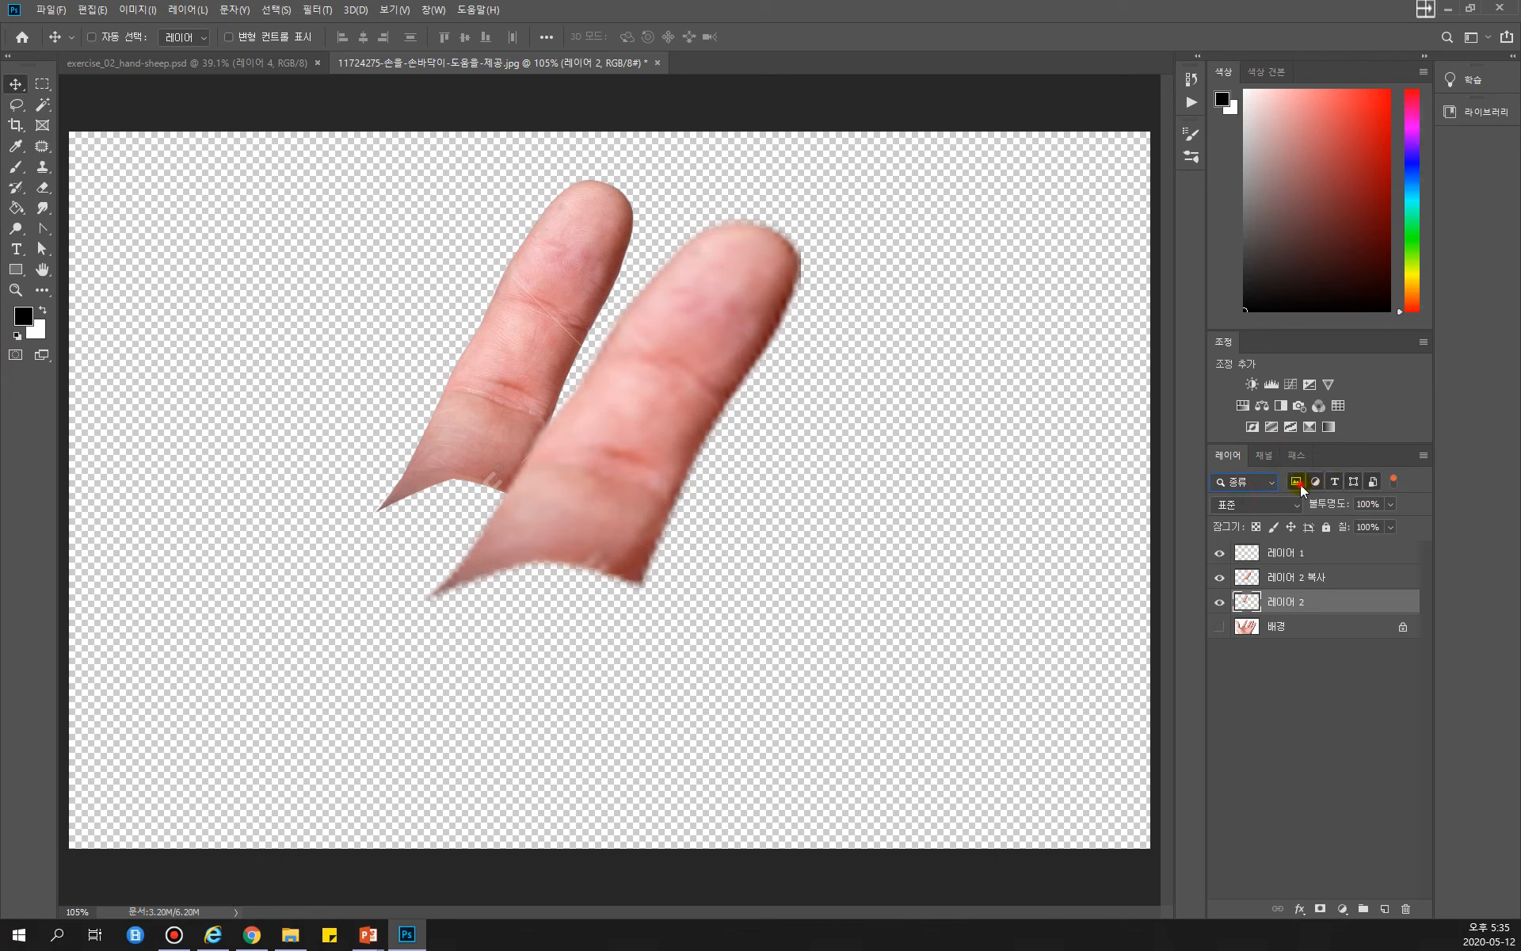
pyautogui.click(1354, 482)
pyautogui.click(1357, 483)
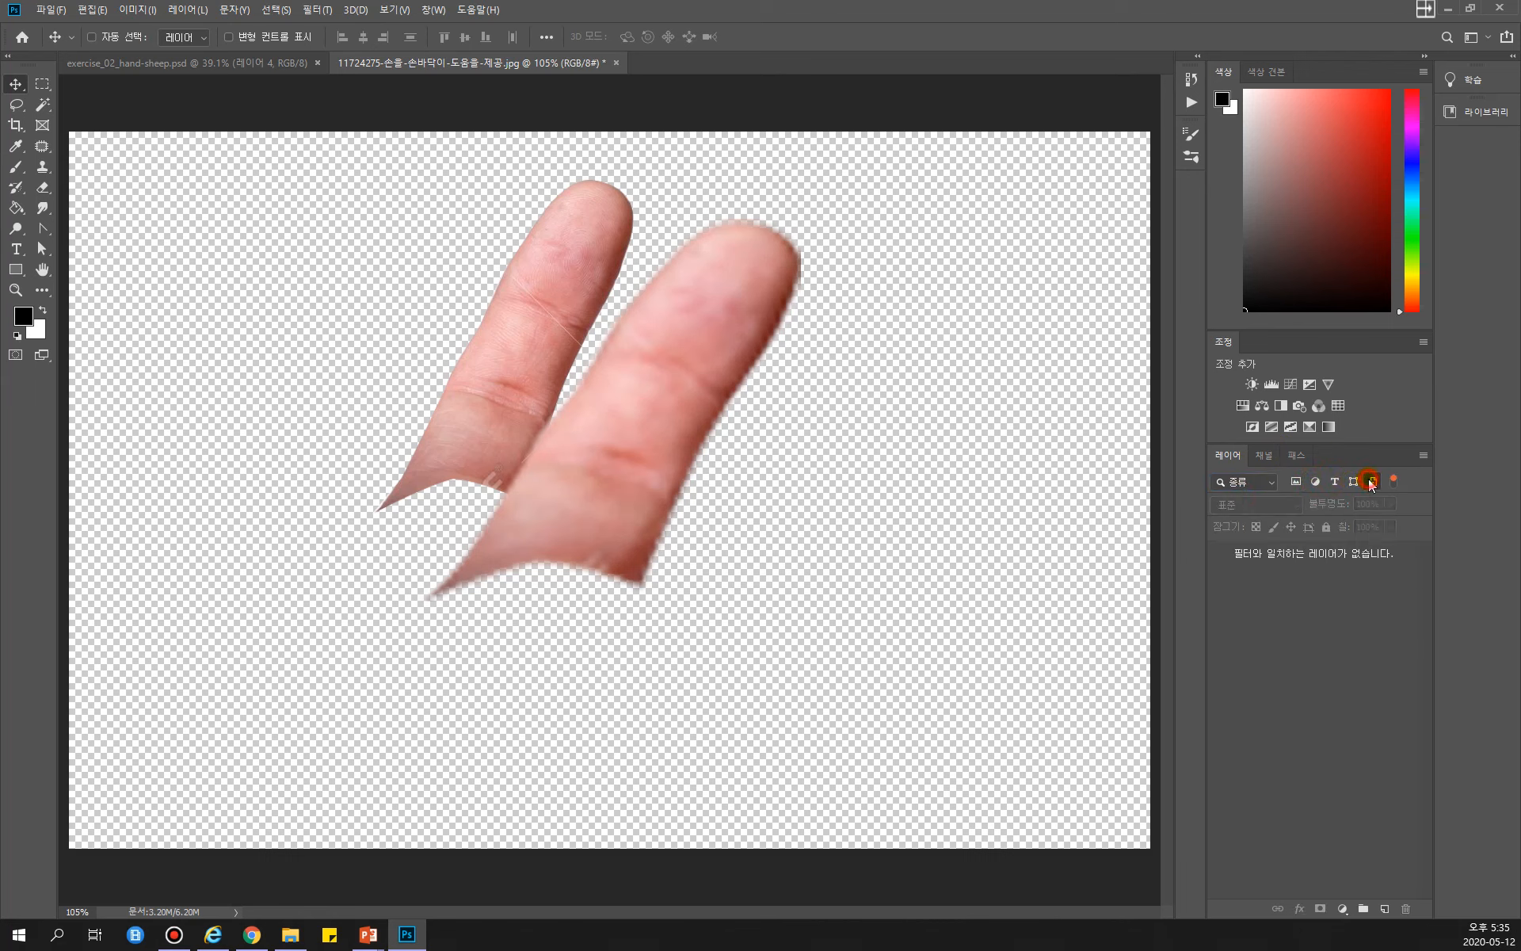